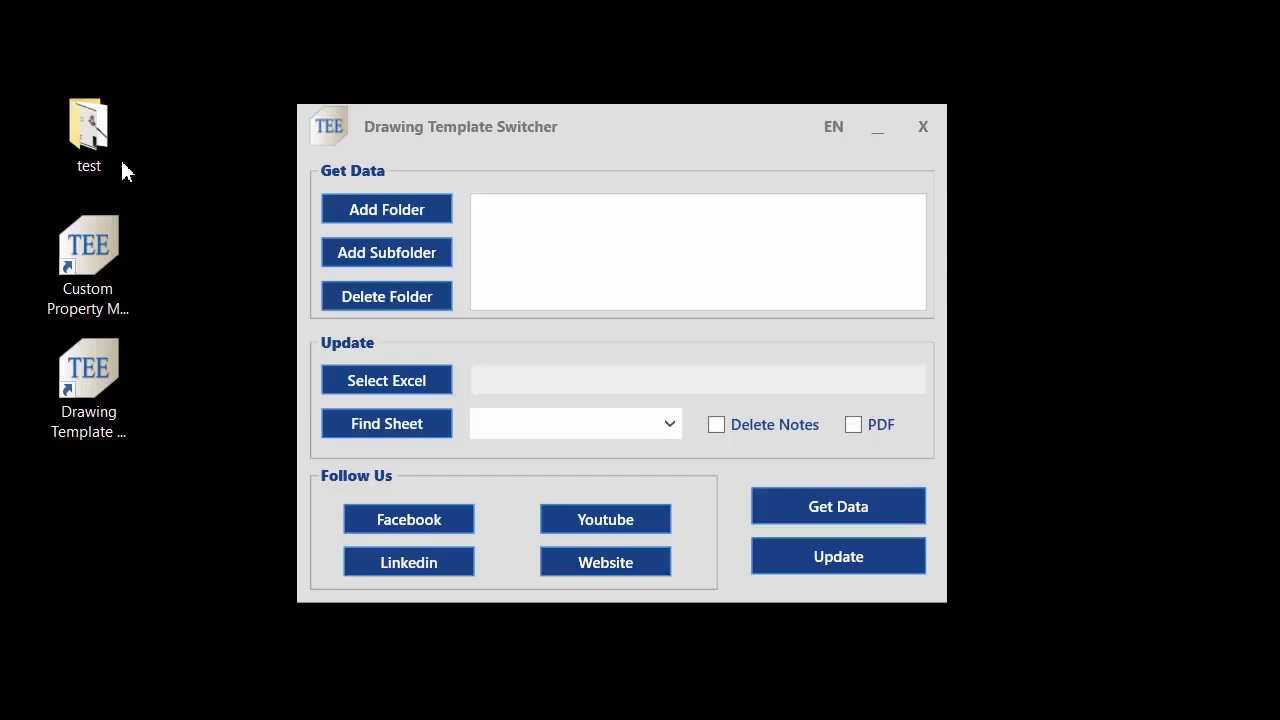
Step: Open the TA_01_24 drawing document from the test folder in SOLIDWORKS
{"action": "double_click", "coordinate": [100, 135]}
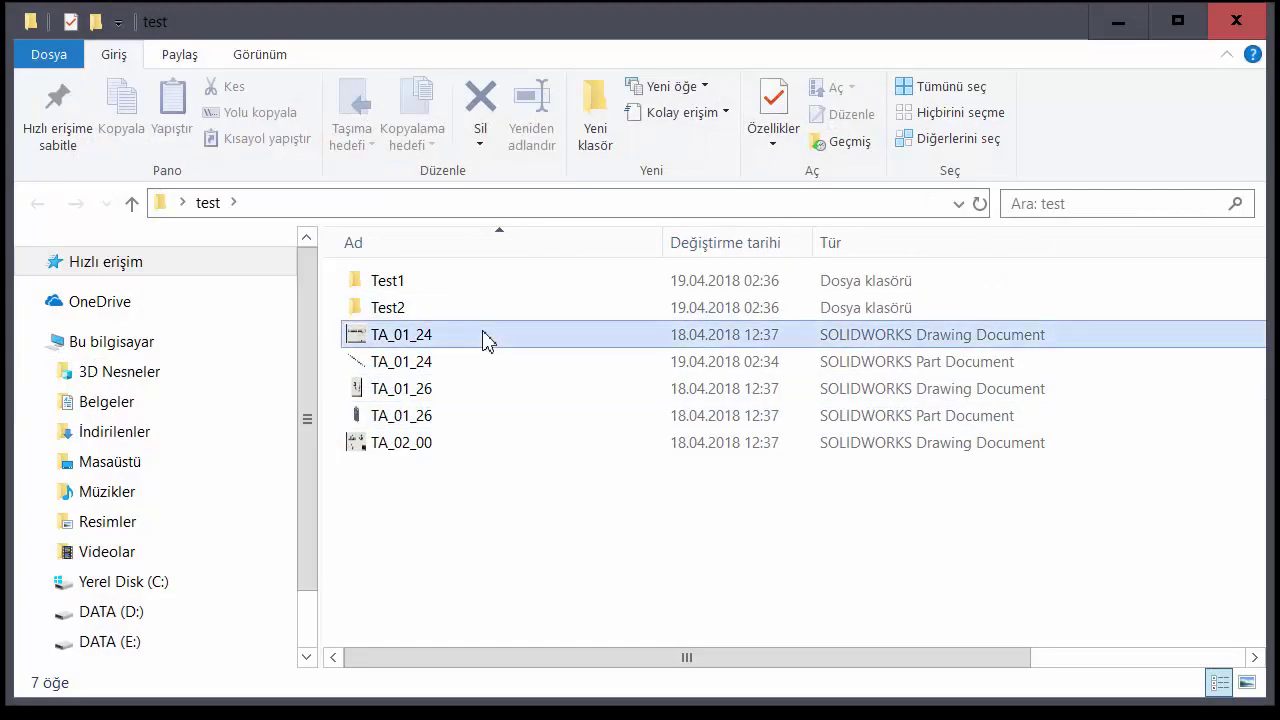
{"action": "double_click", "coordinate": [484, 340]}
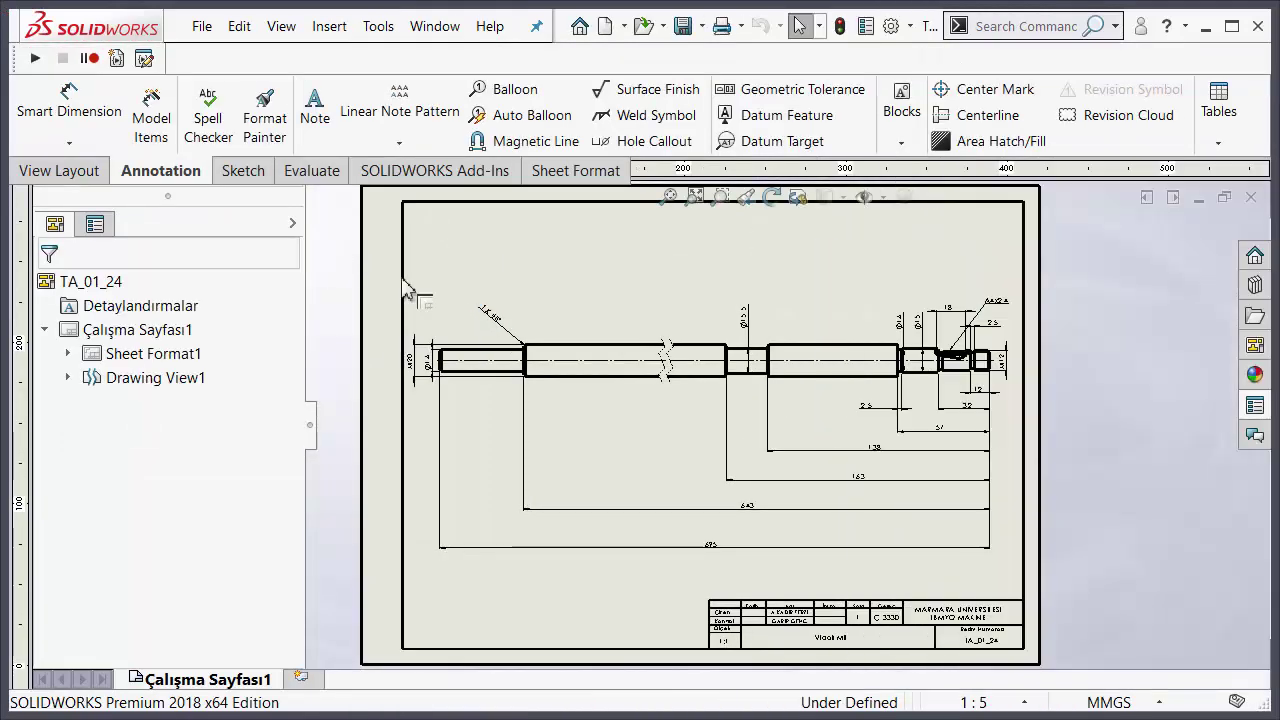
Step: Examine the drawing's title block, including the name, scale, material and part title fields
{"action": "scroll", "coordinate": [784, 455], "scroll_direction": "up", "scroll_amount": 3}
{"action": "scroll", "coordinate": [820, 528], "scroll_direction": "down", "scroll_amount": 2}
{"action": "scroll", "coordinate": [714, 457], "scroll_direction": "down", "scroll_amount": 5}
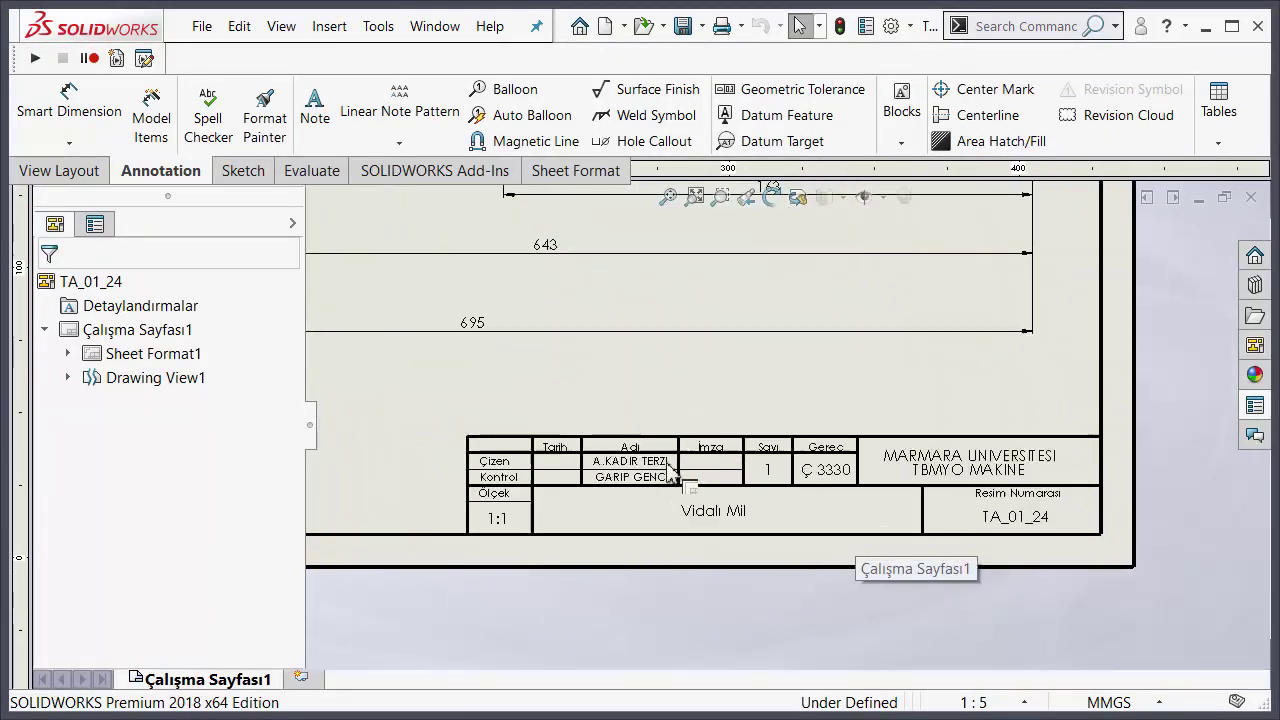
{"action": "scroll", "coordinate": [668, 468], "scroll_direction": "down", "scroll_amount": 2}
{"action": "scroll", "coordinate": [651, 509], "scroll_direction": "down", "scroll_amount": 2}
{"action": "scroll", "coordinate": [623, 486], "scroll_direction": "up", "scroll_amount": 2}
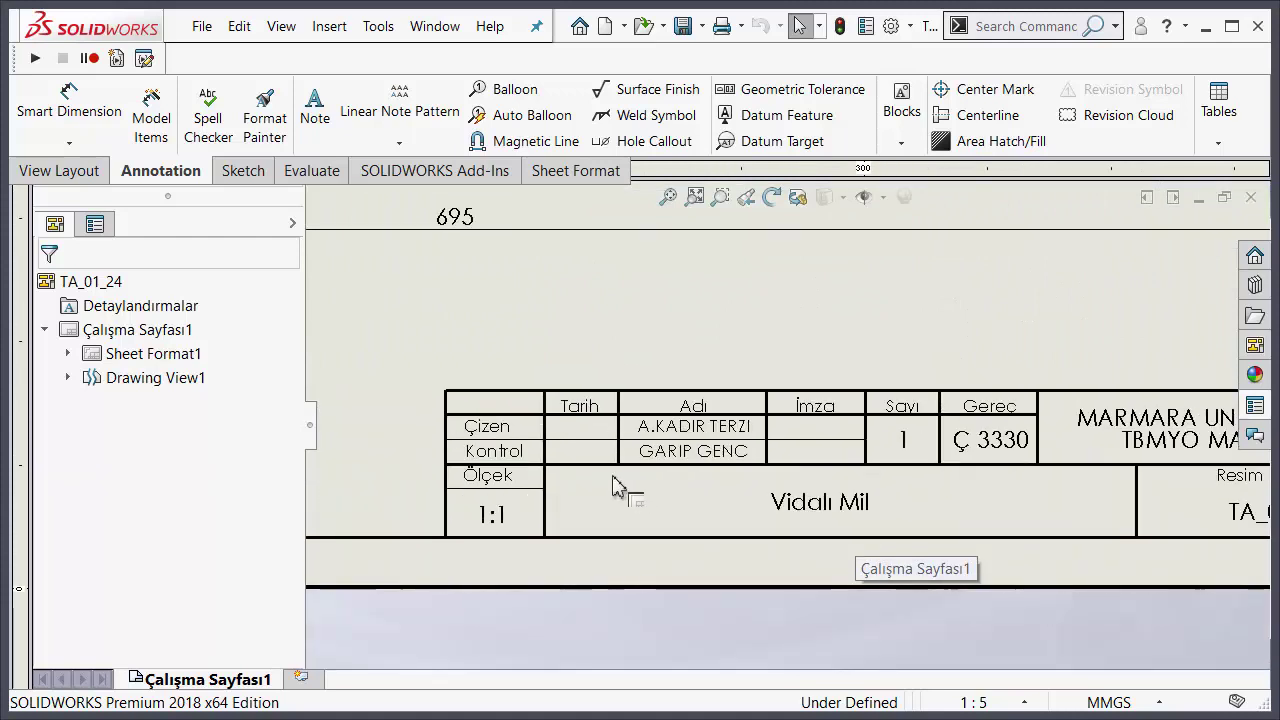
{"action": "scroll", "coordinate": [543, 423], "scroll_direction": "down", "scroll_amount": 2}
{"action": "scroll", "coordinate": [478, 415], "scroll_direction": "down", "scroll_amount": 1}
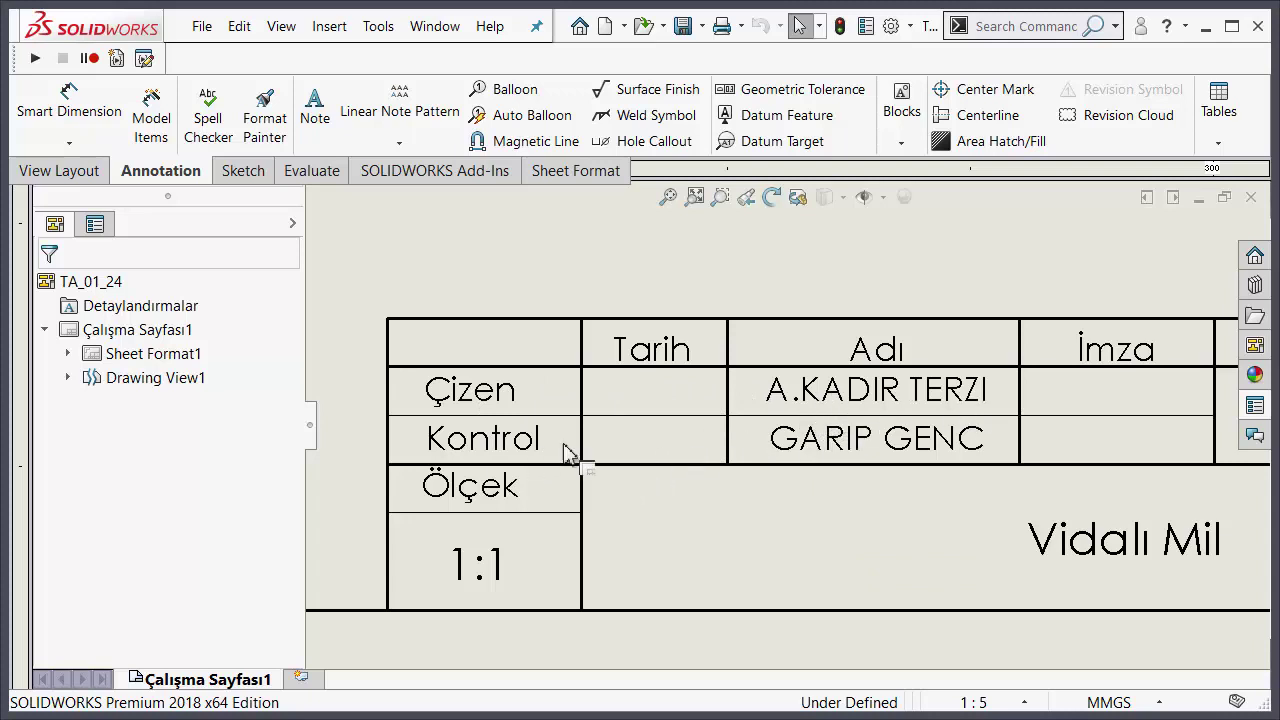
{"action": "scroll", "coordinate": [877, 463], "scroll_direction": "up", "scroll_amount": 5}
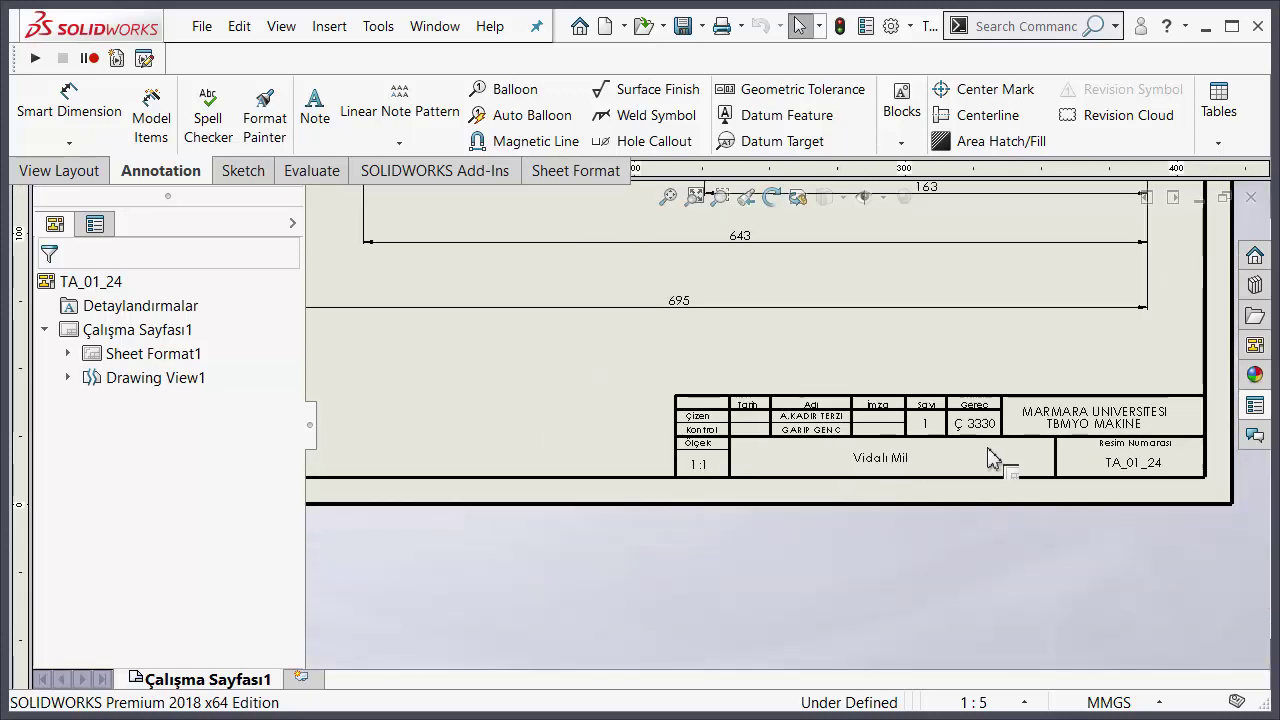
{"action": "scroll", "coordinate": [800, 400], "scroll_direction": "down", "scroll_amount": 4}
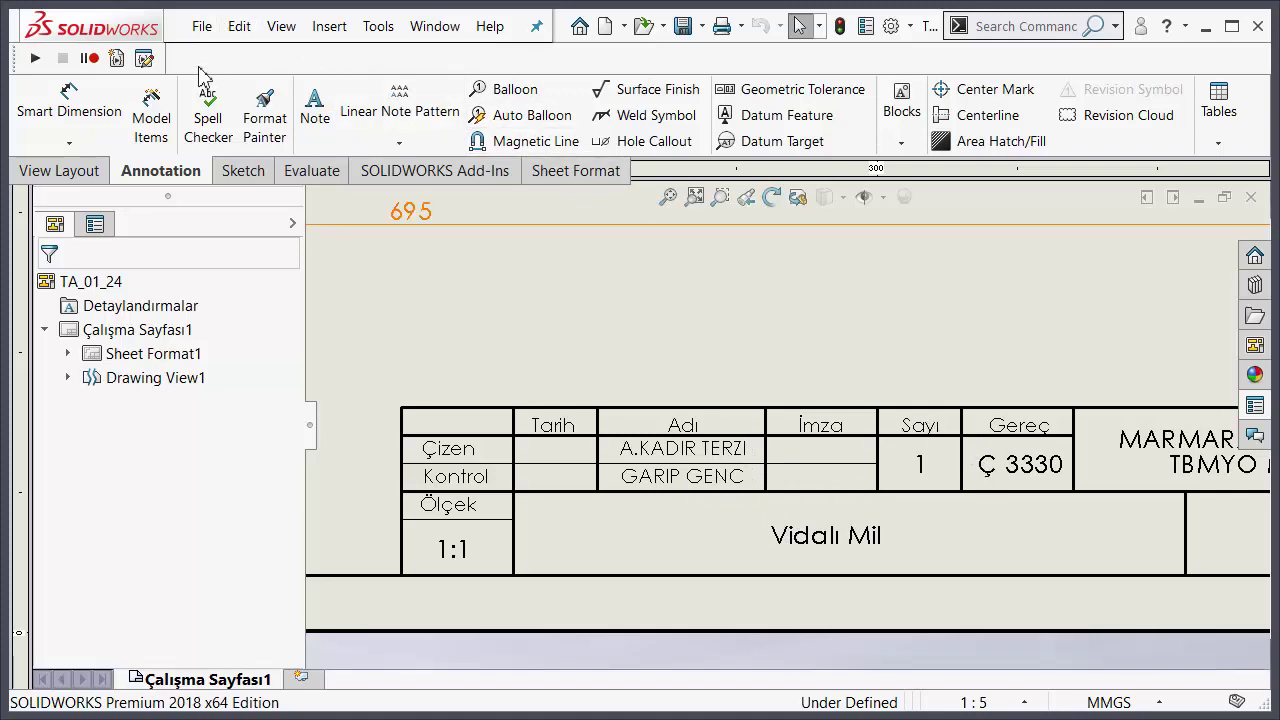
{"action": "left_click", "coordinate": [201, 28]}
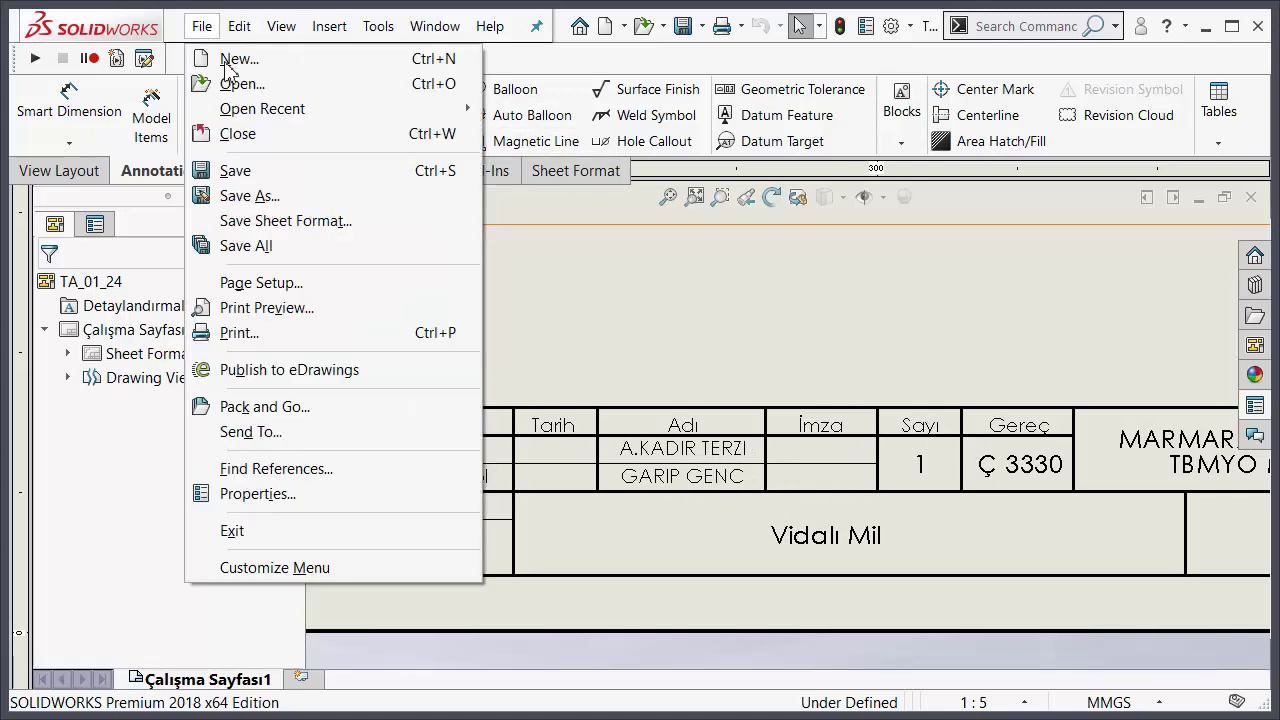
{"action": "left_click", "coordinate": [297, 222]}
{"action": "left_click", "coordinate": [657, 309]}
{"action": "scroll", "coordinate": [657, 314], "scroll_direction": "down", "scroll_amount": 8}
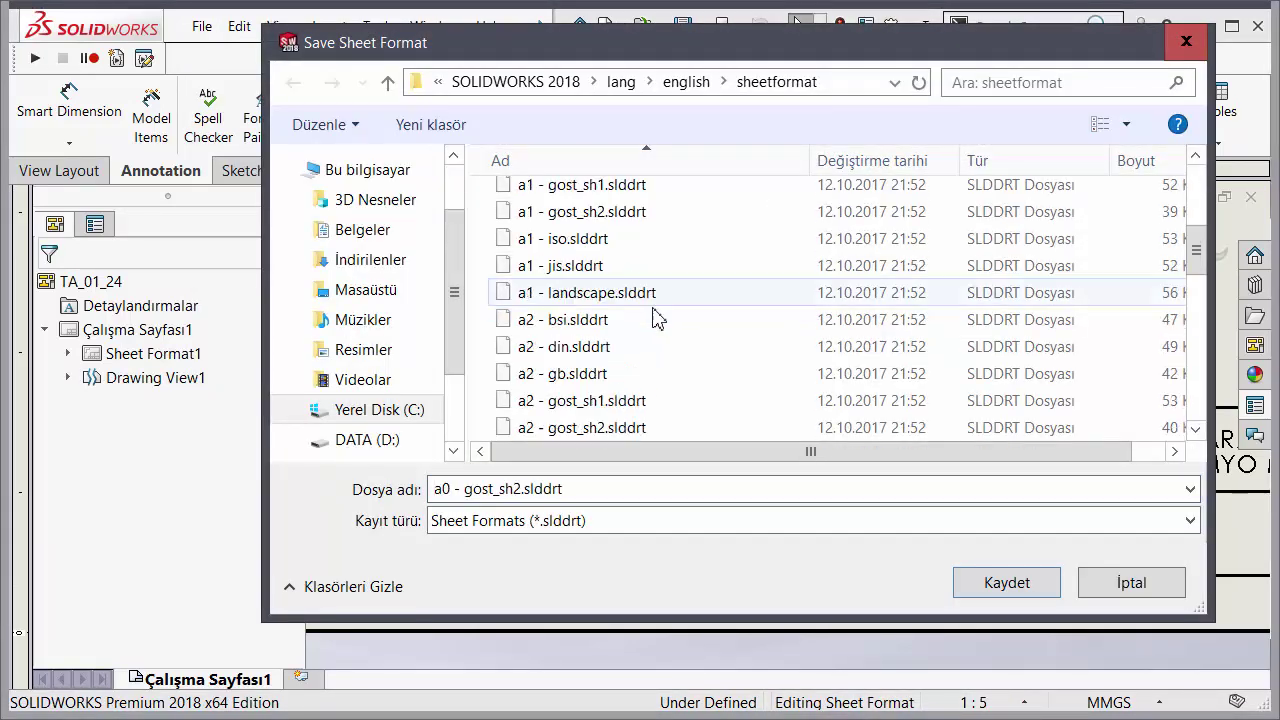
{"action": "left_click", "coordinate": [584, 401]}
{"action": "left_click", "coordinate": [586, 428]}
{"action": "left_click", "coordinate": [582, 401]}
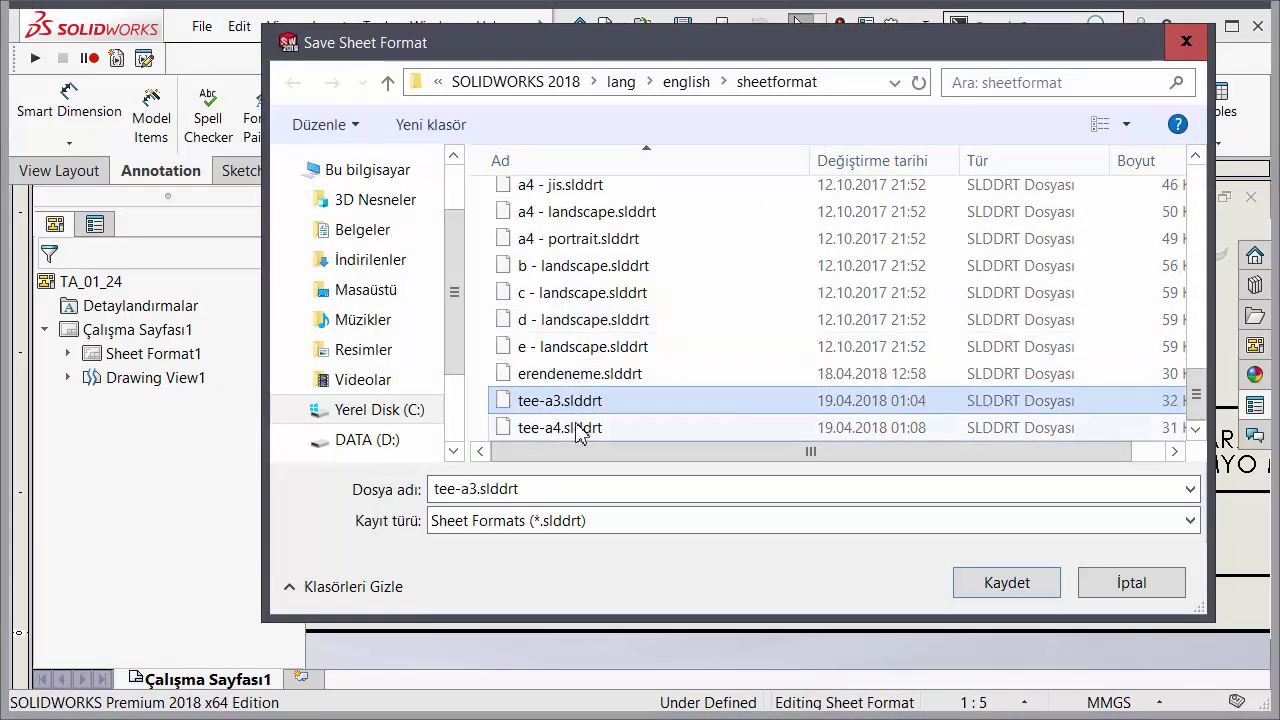
{"action": "left_click", "coordinate": [590, 428]}
{"action": "left_click", "coordinate": [578, 404]}
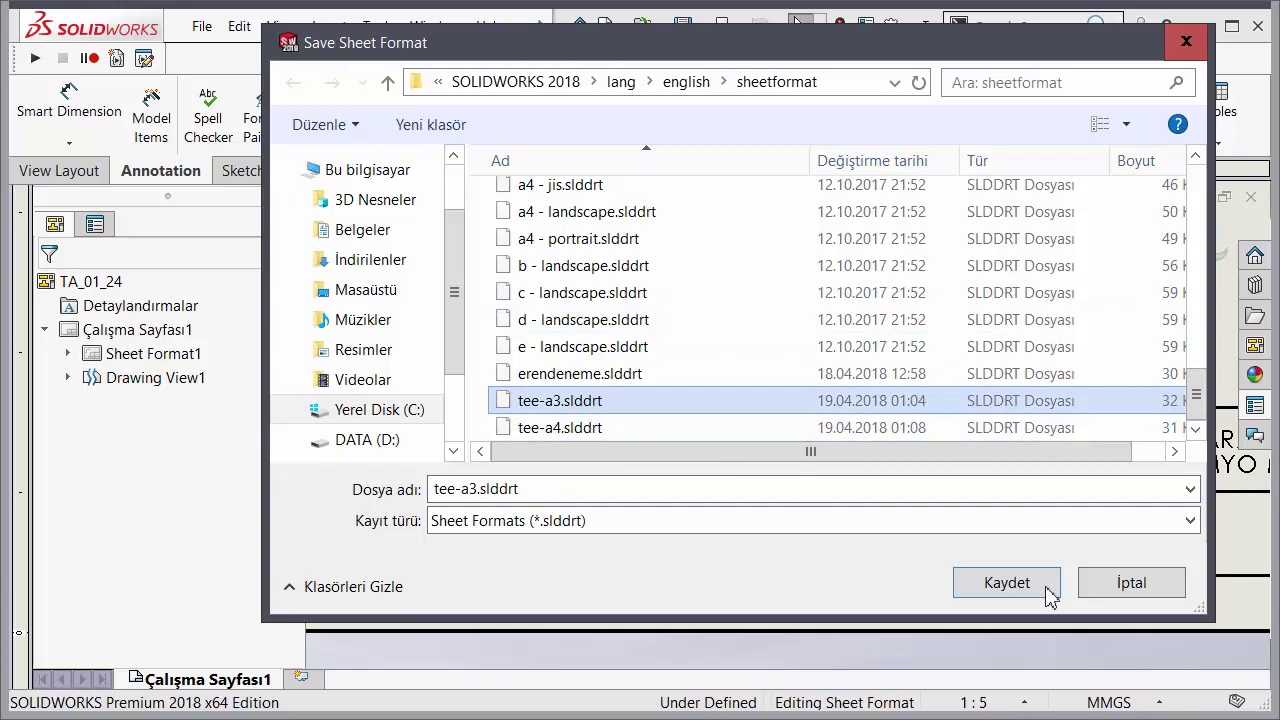
{"action": "left_click", "coordinate": [1131, 591]}
Step: Replace the sheet format of Çalışma Sayfası1 with tee-a3.slddrt from the sheetformat folder and delete the modified notes
{"action": "scroll", "coordinate": [652, 355], "scroll_direction": "up", "scroll_amount": 5}
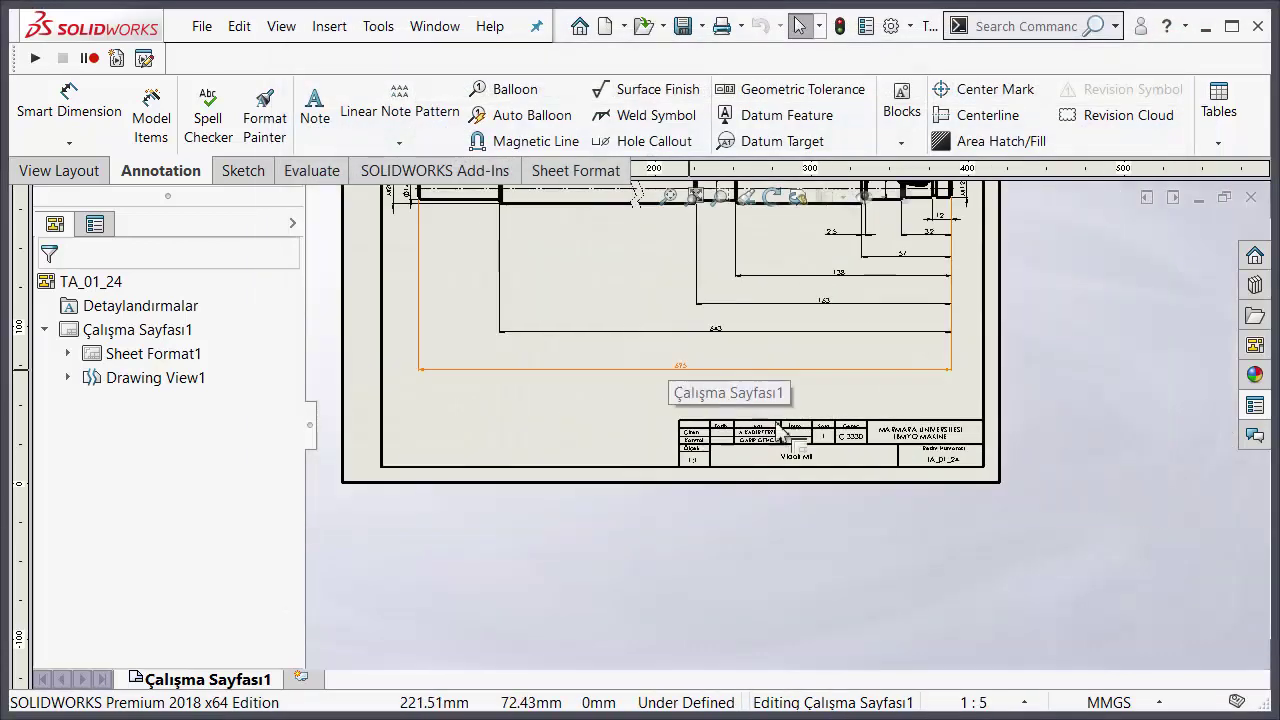
{"action": "scroll", "coordinate": [447, 393], "scroll_direction": "down", "scroll_amount": 2}
{"action": "scroll", "coordinate": [797, 431], "scroll_direction": "up", "scroll_amount": 4}
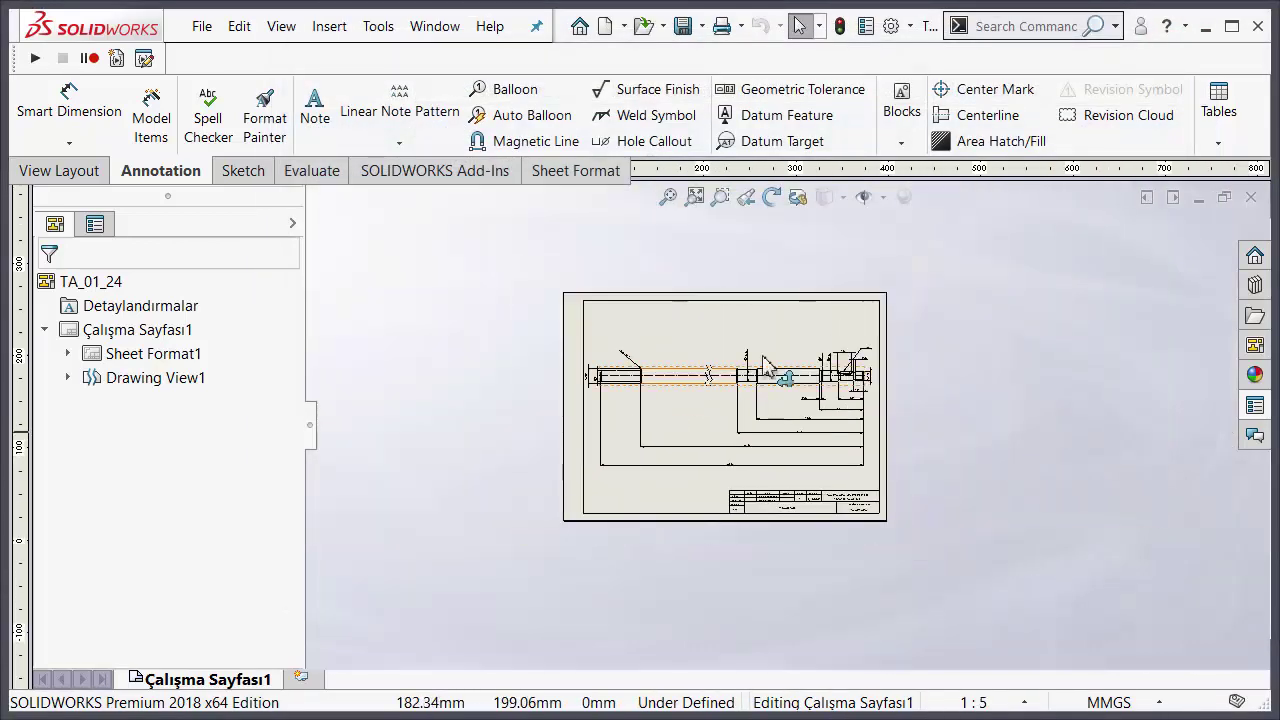
{"action": "scroll", "coordinate": [871, 443], "scroll_direction": "down", "scroll_amount": 3}
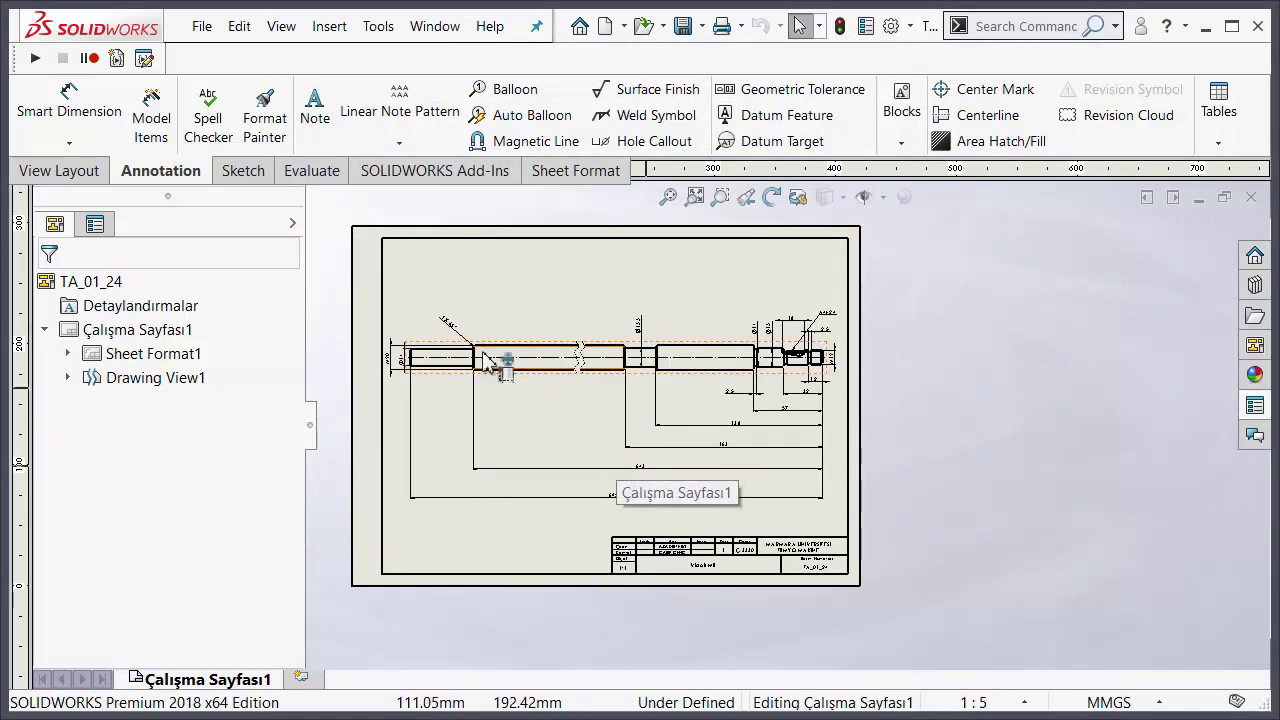
{"action": "left_click", "coordinate": [204, 378]}
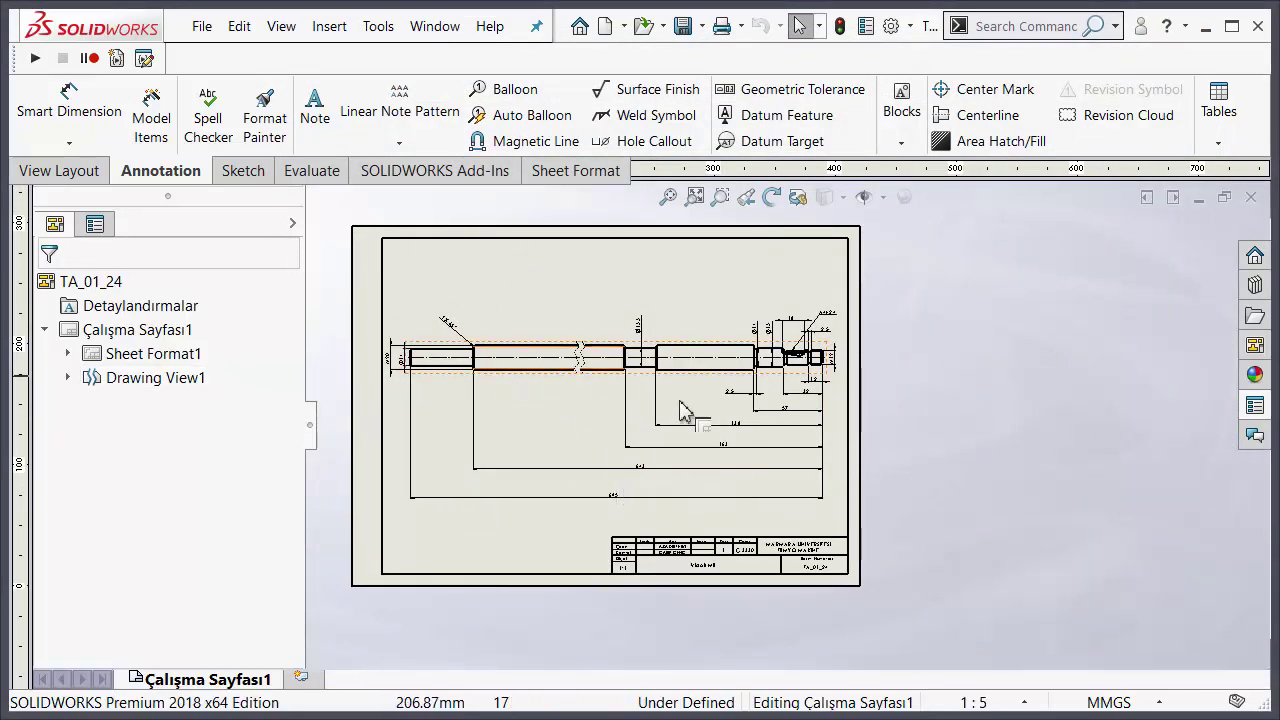
{"action": "right_click", "coordinate": [172, 366]}
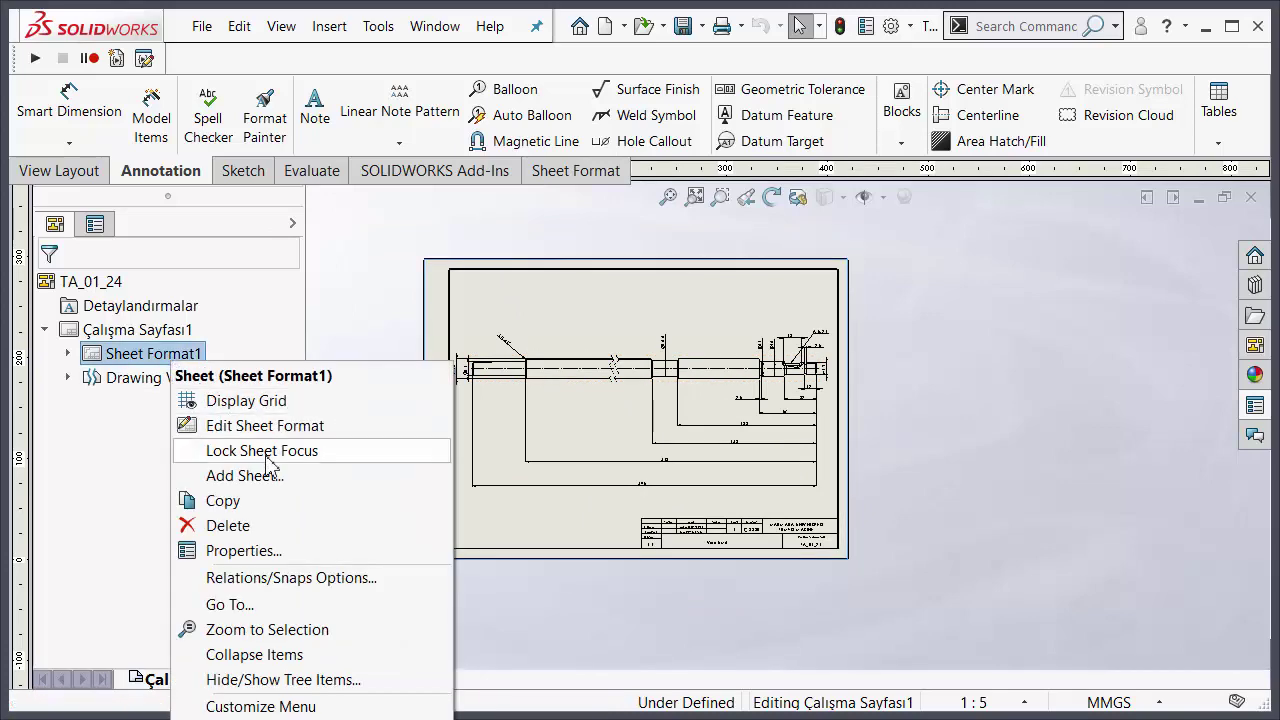
{"action": "left_click", "coordinate": [308, 552]}
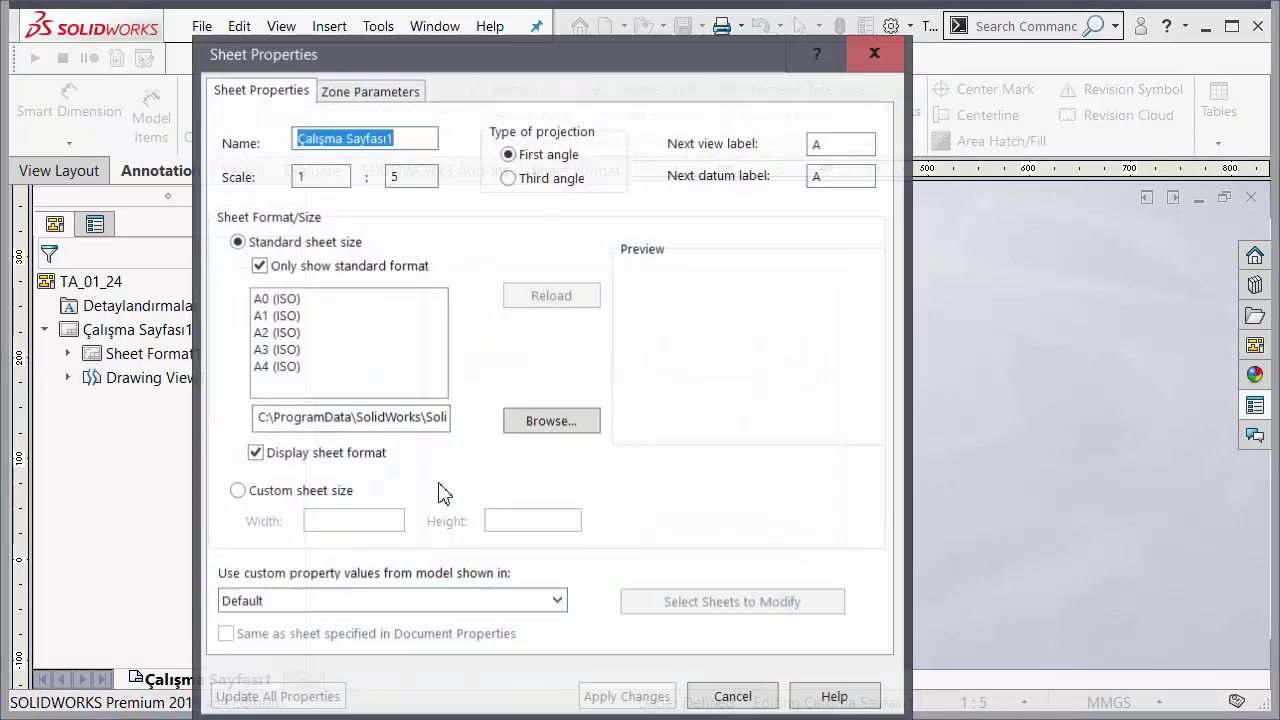
{"action": "left_click", "coordinate": [398, 425]}
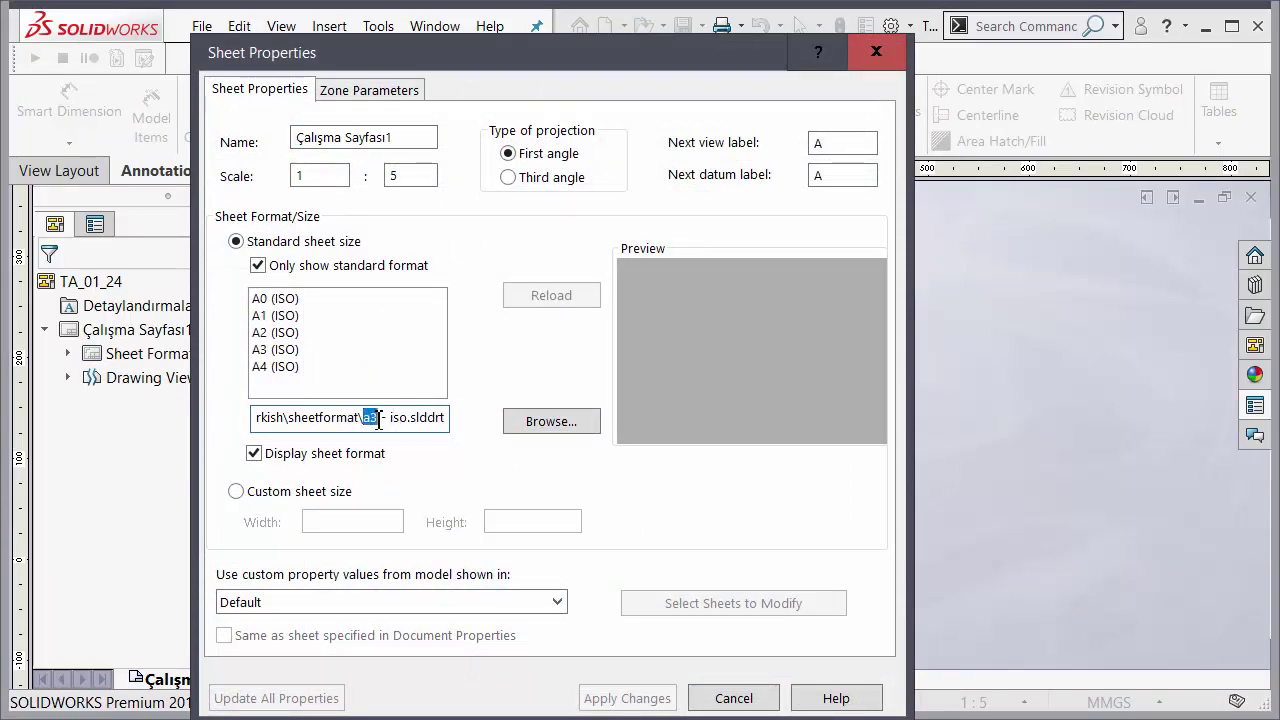
{"action": "left_click", "coordinate": [540, 421]}
{"action": "scroll", "coordinate": [600, 420], "scroll_direction": "down", "scroll_amount": 8}
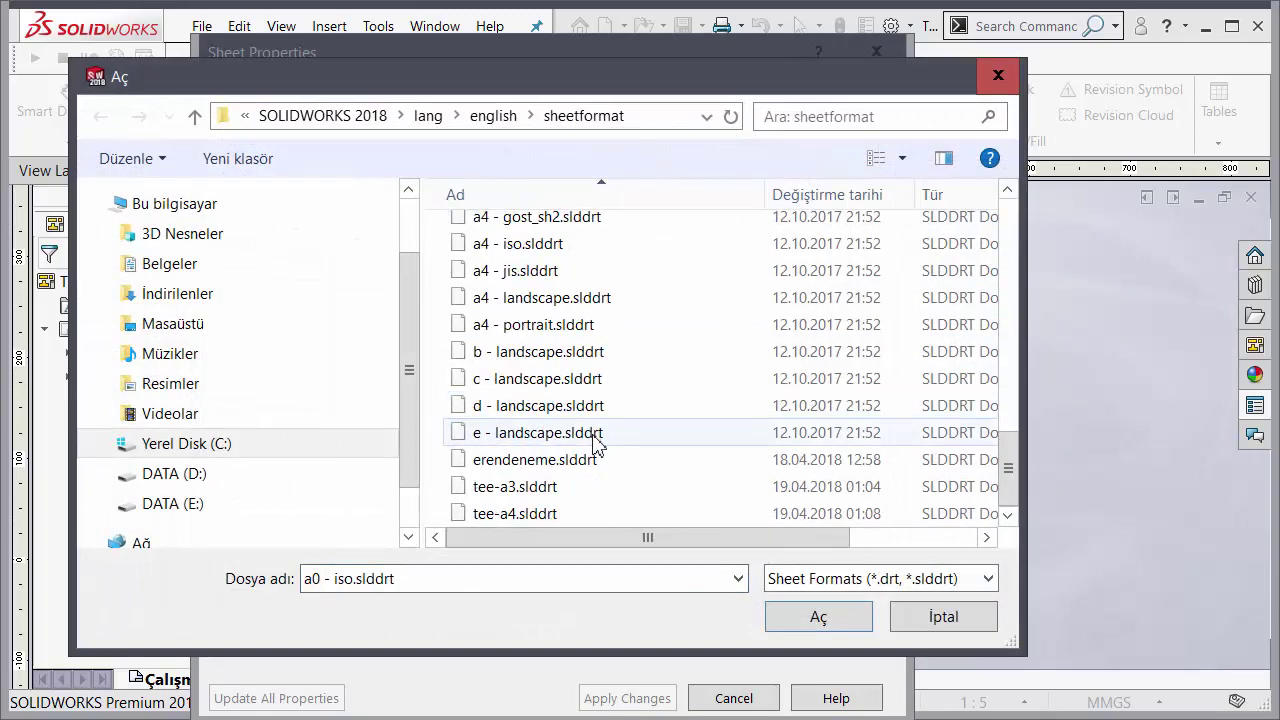
{"action": "left_click", "coordinate": [578, 488]}
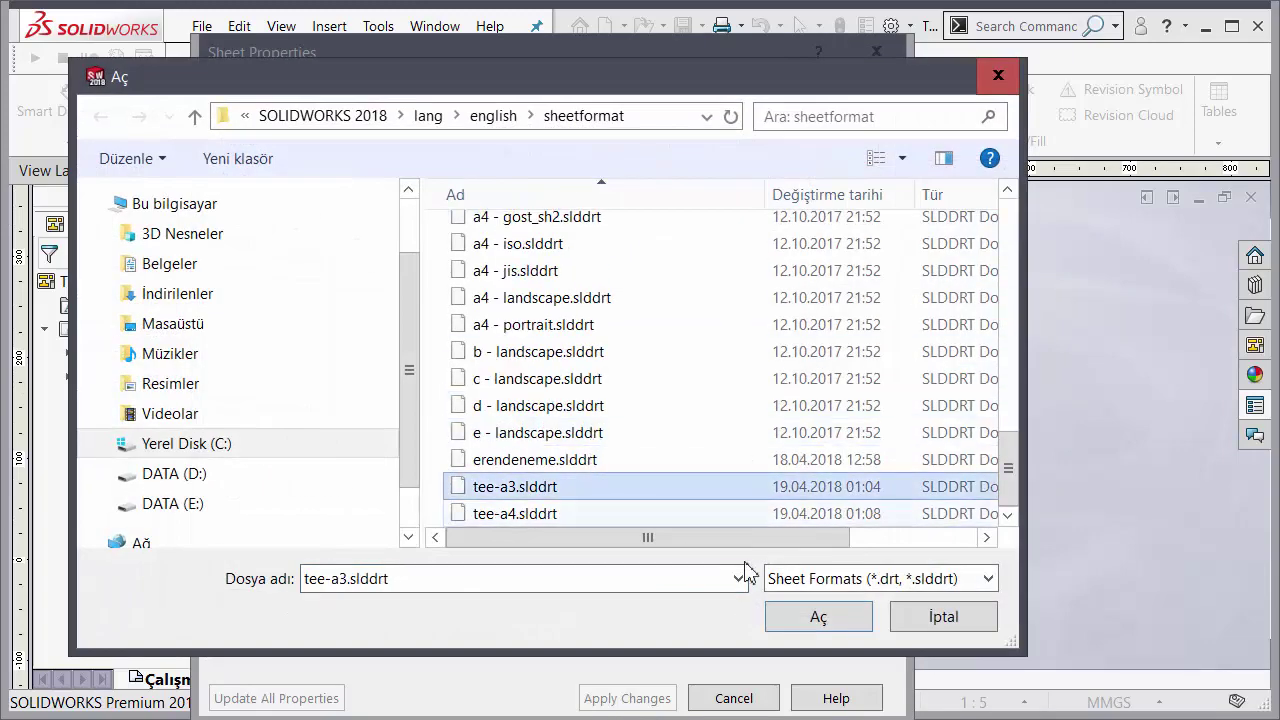
{"action": "left_click", "coordinate": [815, 618]}
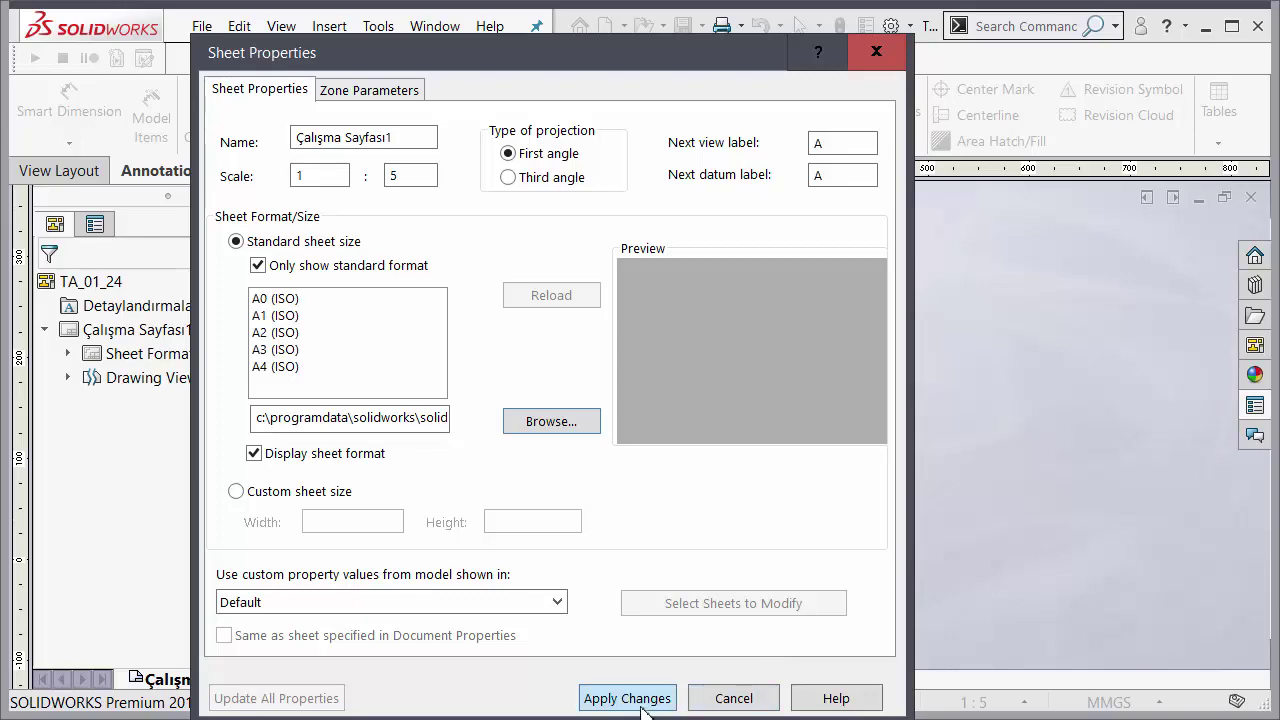
{"action": "left_click", "coordinate": [628, 698]}
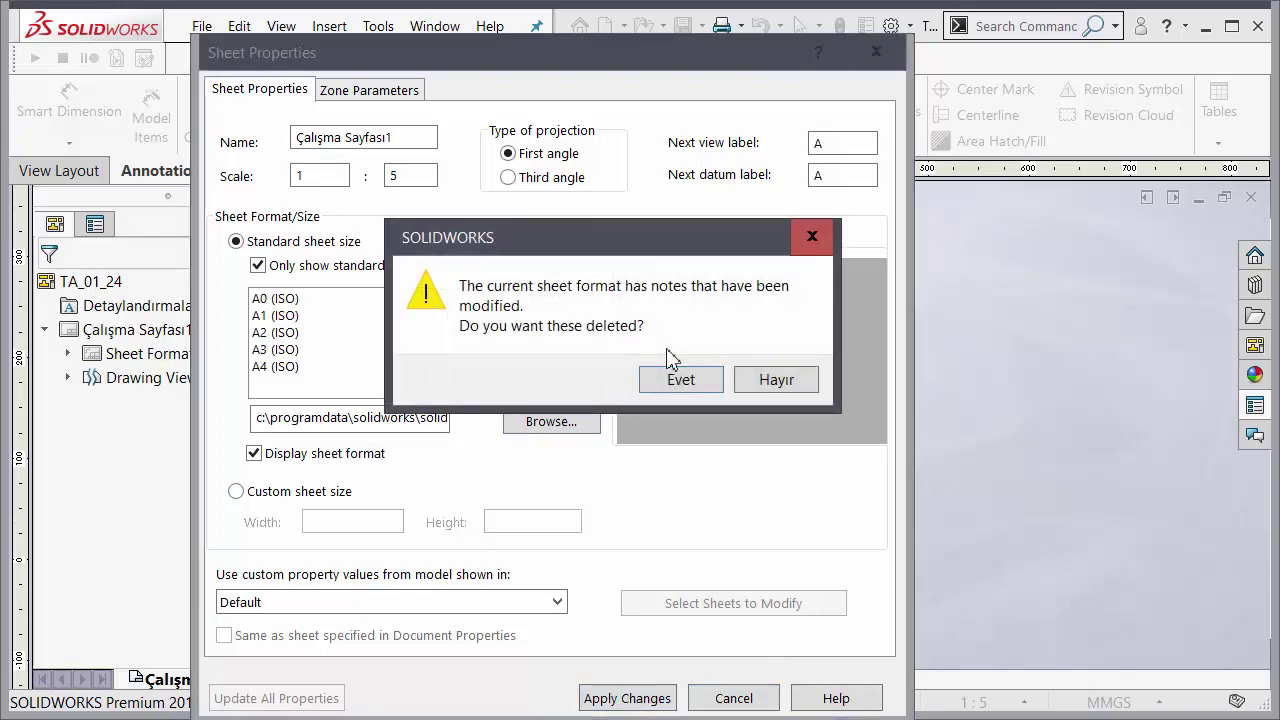
{"action": "left_click", "coordinate": [680, 381]}
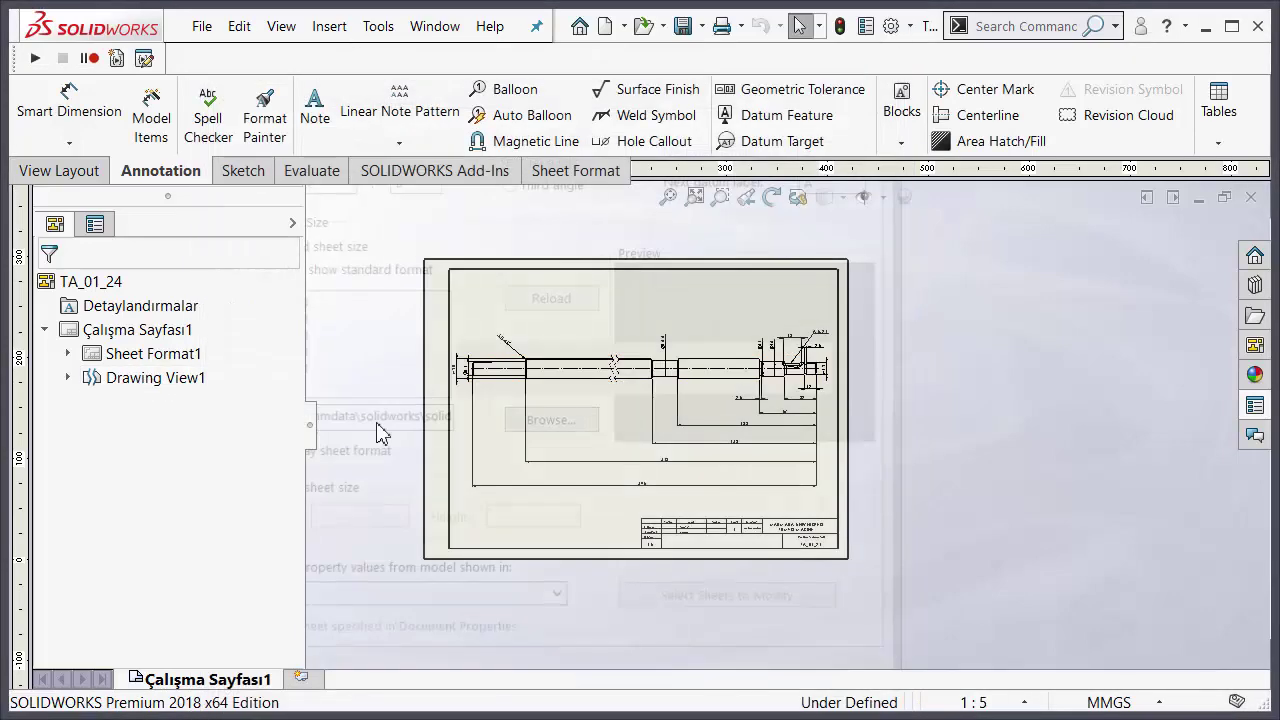
Step: Inspect the title block of the replaced sheet format, checking the Çizen, Kontrol, Ölçek and Gereç fields
{"action": "scroll", "coordinate": [745, 515], "scroll_direction": "down", "scroll_amount": 5}
{"action": "scroll", "coordinate": [745, 515], "scroll_direction": "up", "scroll_amount": 3}
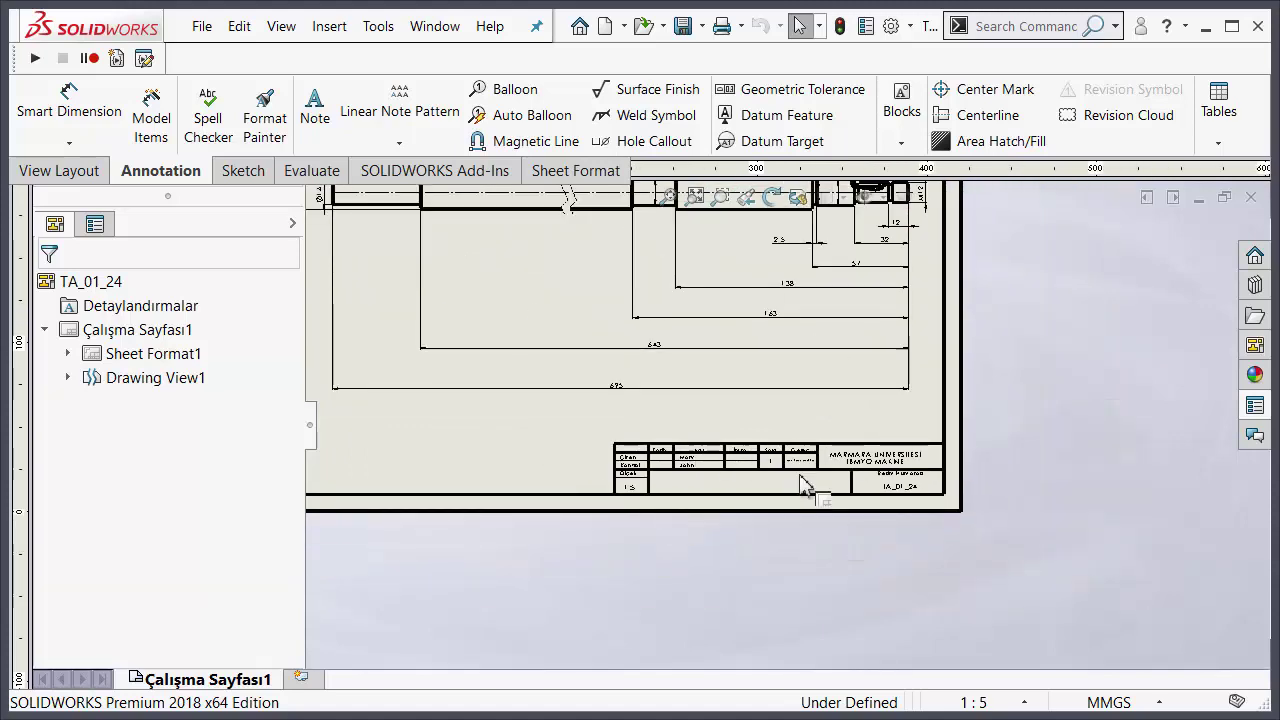
{"action": "scroll", "coordinate": [806, 486], "scroll_direction": "down", "scroll_amount": 5}
{"action": "scroll", "coordinate": [640, 370], "scroll_direction": "down", "scroll_amount": 5}
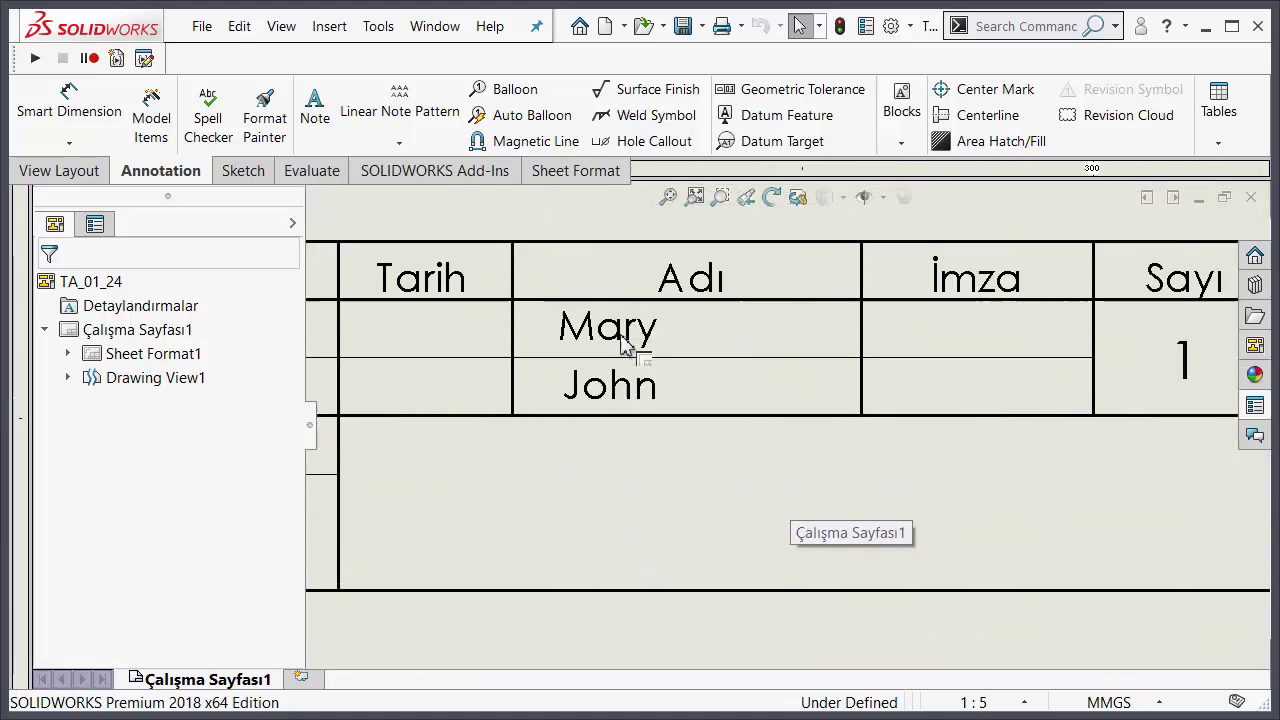
{"action": "scroll", "coordinate": [660, 392], "scroll_direction": "up", "scroll_amount": 3}
{"action": "scroll", "coordinate": [771, 443], "scroll_direction": "up", "scroll_amount": 5}
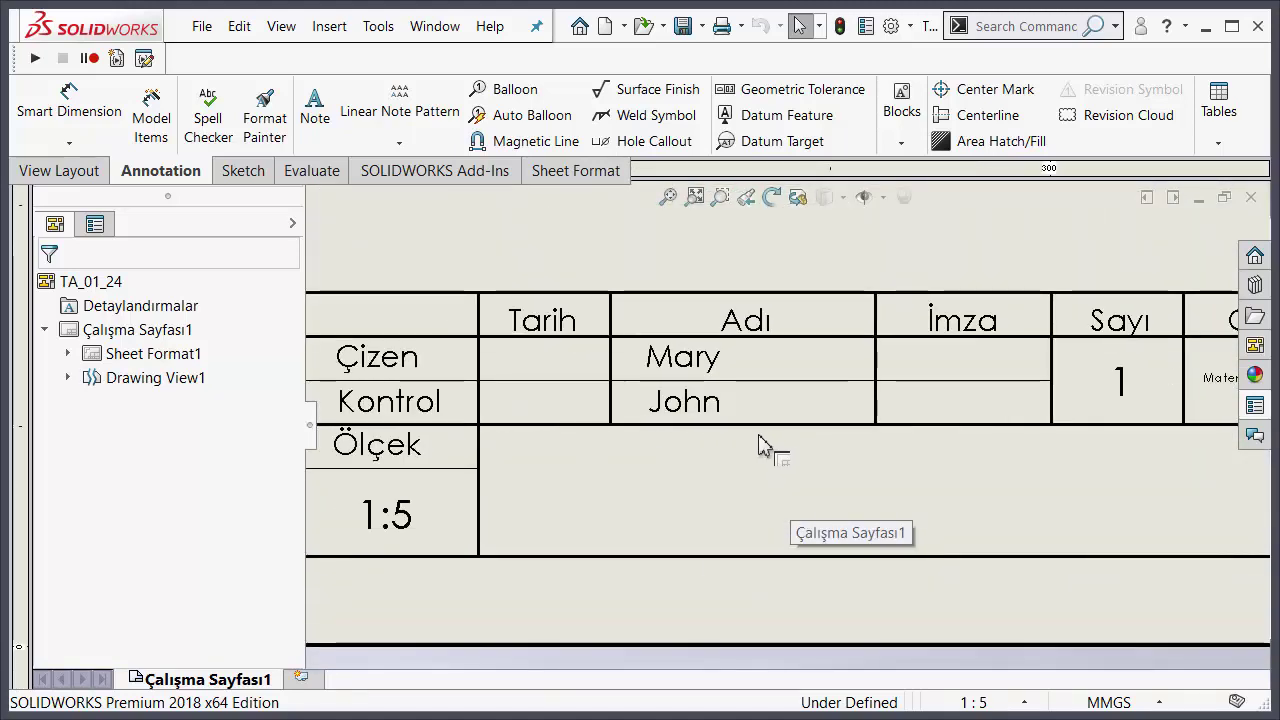
{"action": "scroll", "coordinate": [766, 468], "scroll_direction": "down", "scroll_amount": 5}
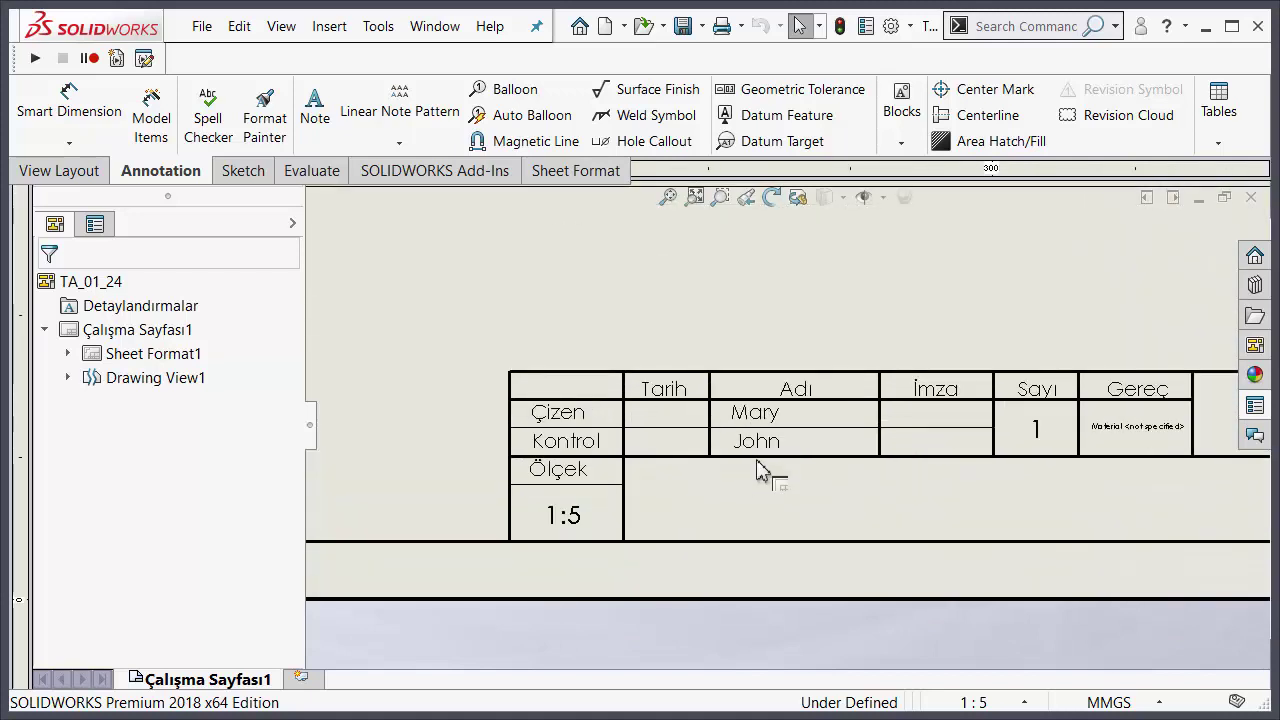
{"action": "scroll", "coordinate": [829, 393], "scroll_direction": "up", "scroll_amount": 1}
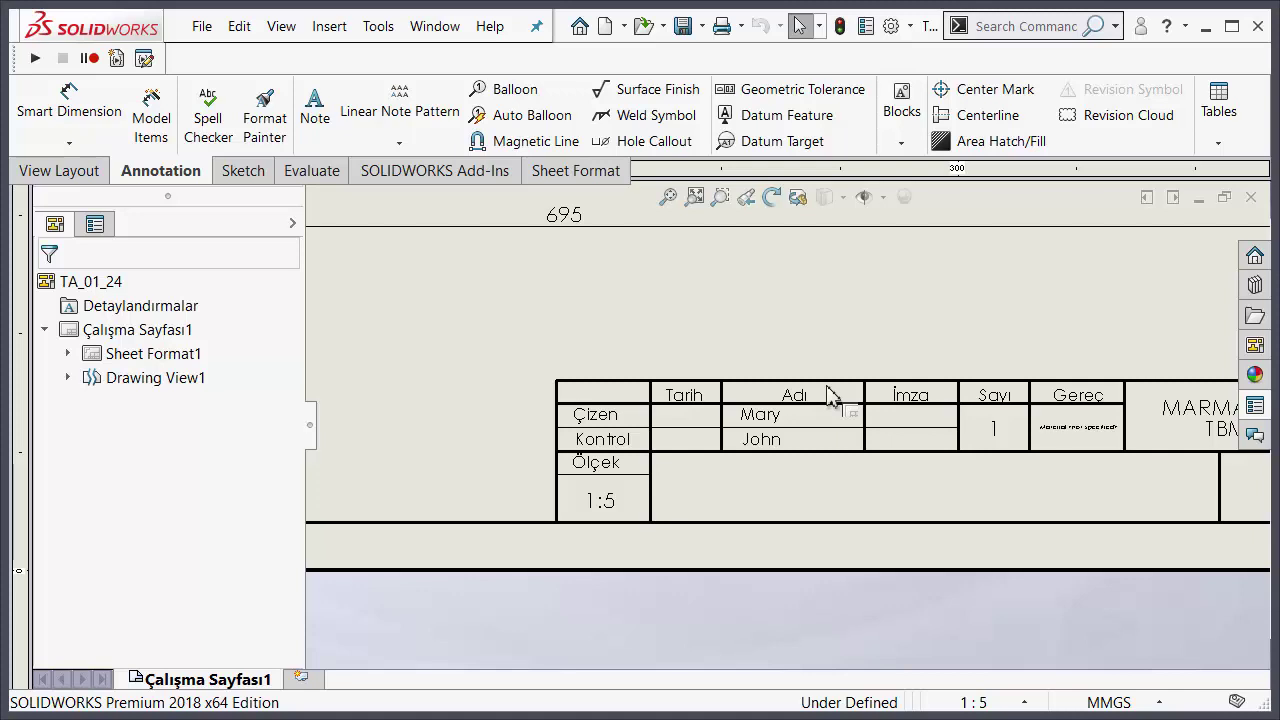
{"action": "scroll", "coordinate": [830, 400], "scroll_direction": "up", "scroll_amount": 2}
{"action": "scroll", "coordinate": [851, 423], "scroll_direction": "down", "scroll_amount": 1}
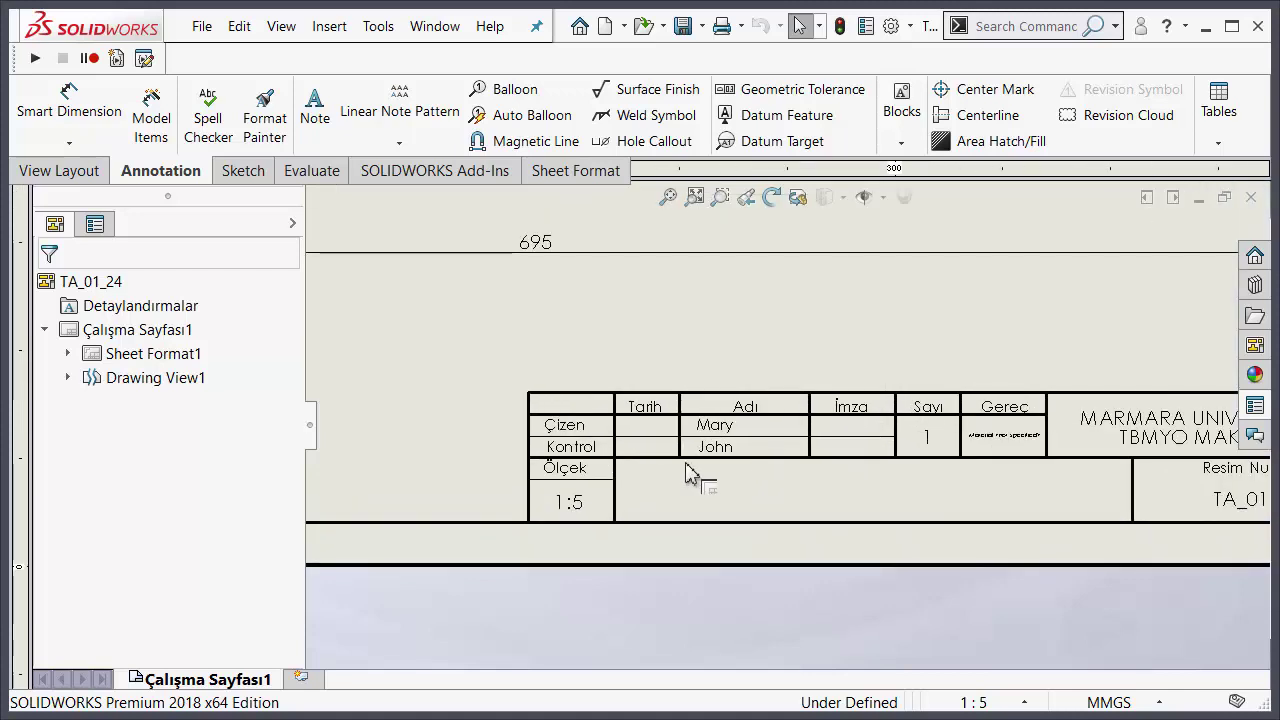
{"action": "scroll", "coordinate": [700, 470], "scroll_direction": "up", "scroll_amount": 5}
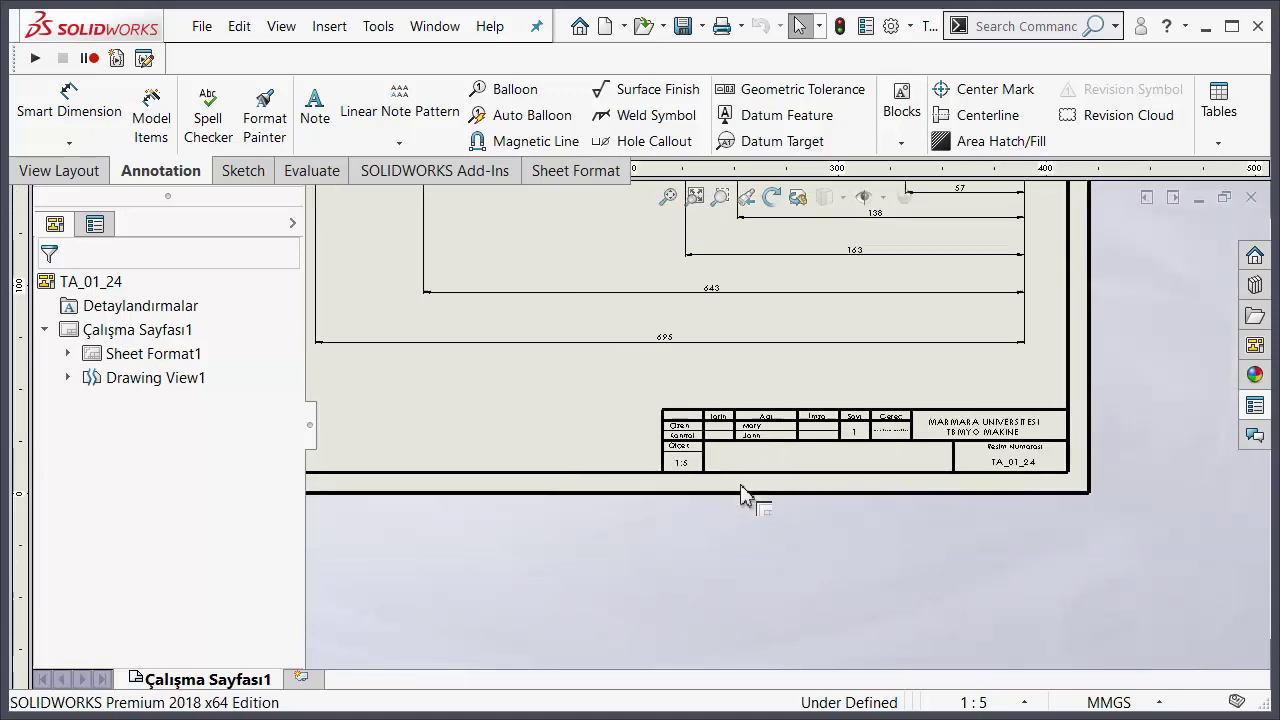
Step: Open the shaft part shown in the drawing view
{"action": "scroll", "coordinate": [790, 397], "scroll_direction": "down", "scroll_amount": 4}
{"action": "left_click", "coordinate": [752, 280]}
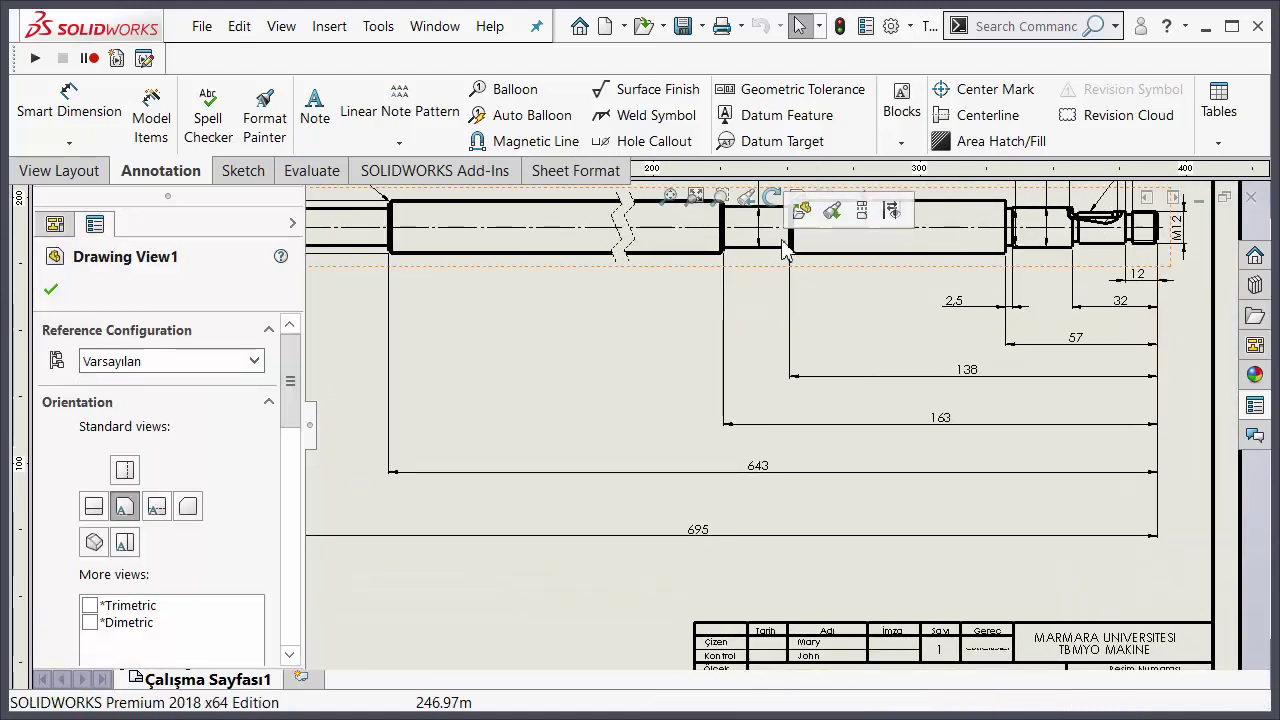
{"action": "left_click", "coordinate": [803, 214]}
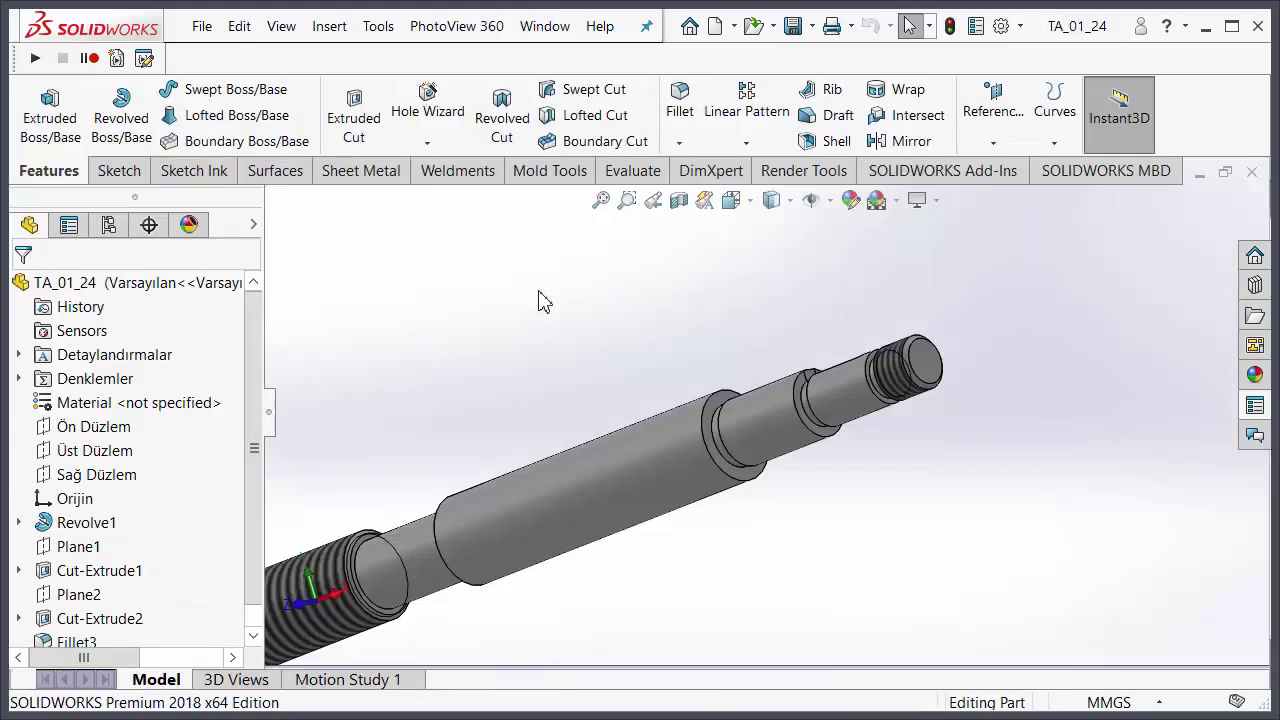
Step: Replace the value of the part's Çizen custom property with the new drafter's name
{"action": "left_click", "coordinate": [975, 26]}
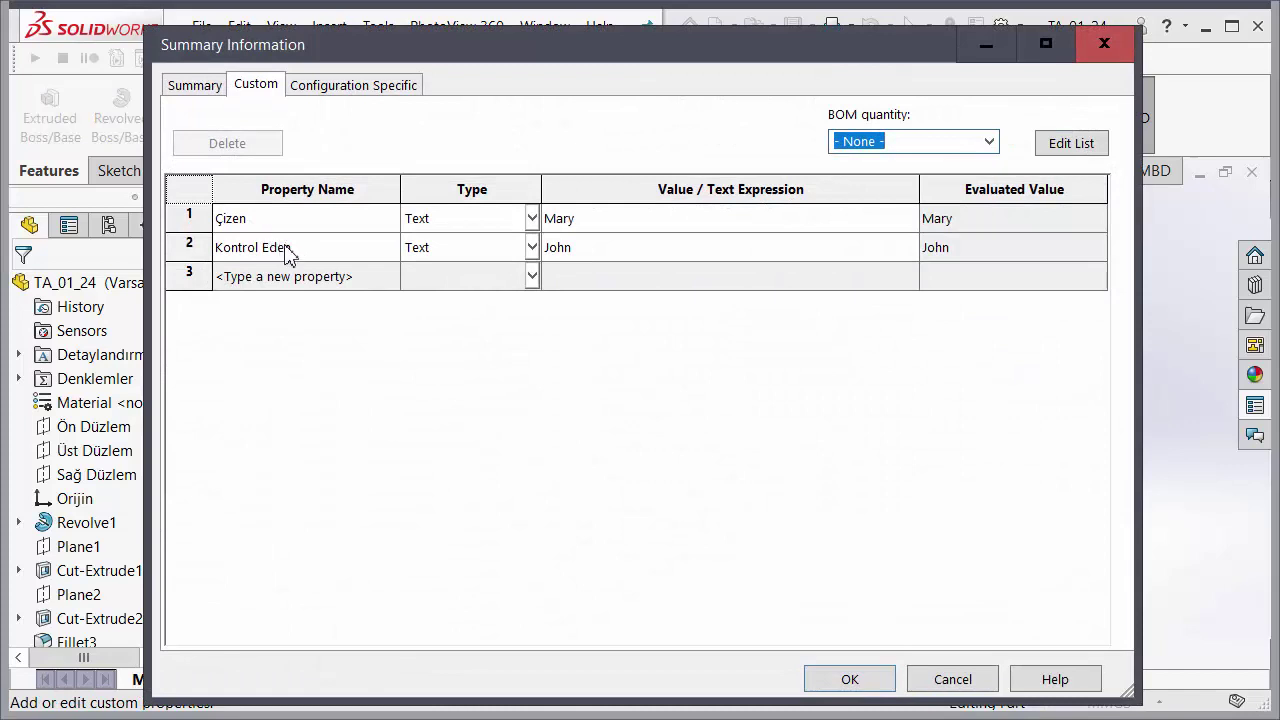
{"action": "left_click", "coordinate": [620, 225]}
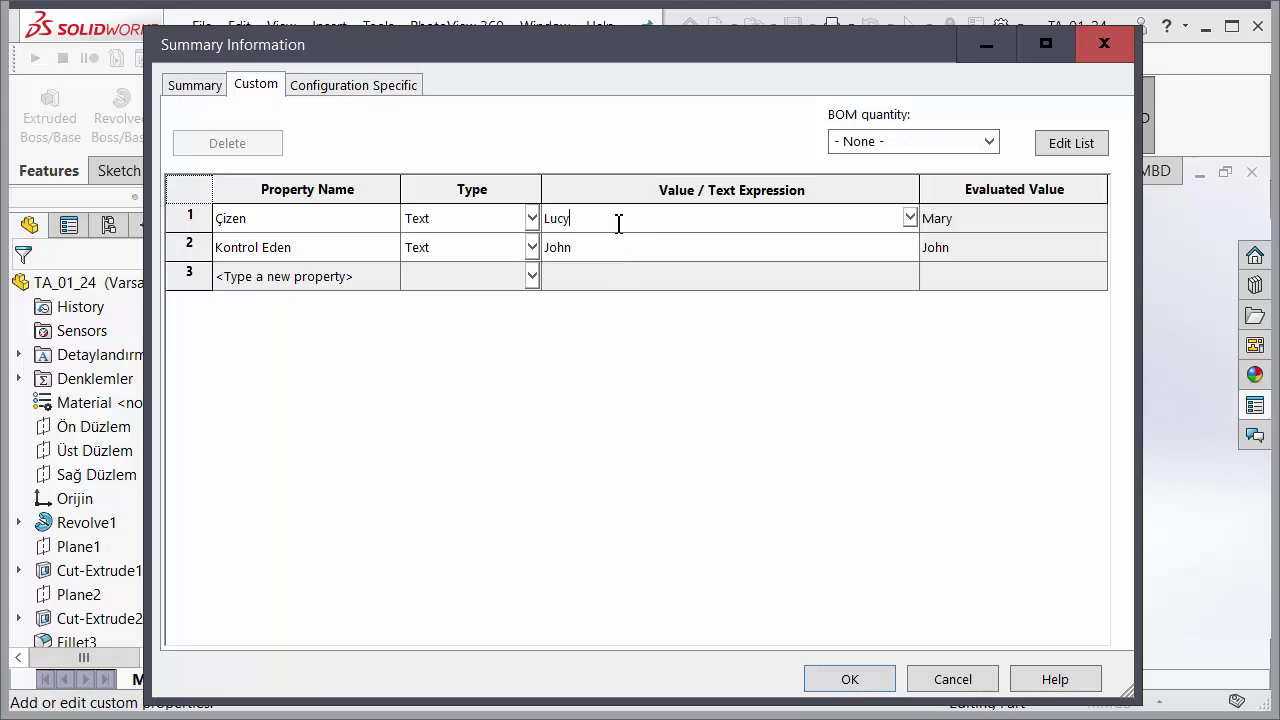
{"action": "left_click", "coordinate": [872, 679]}
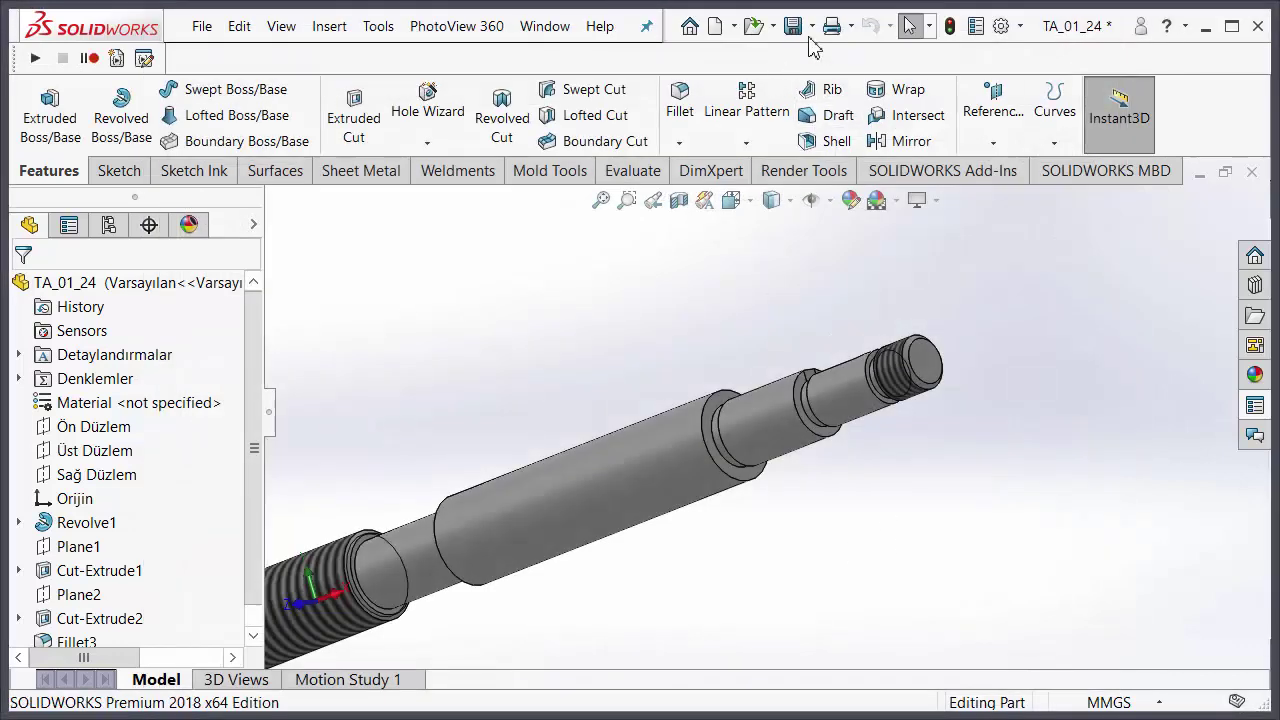
Step: Save and close the shaft part, and check the Çizen and Kontrol names in the drawing's title block
{"action": "left_click", "coordinate": [793, 27]}
{"action": "left_click", "coordinate": [1251, 171]}
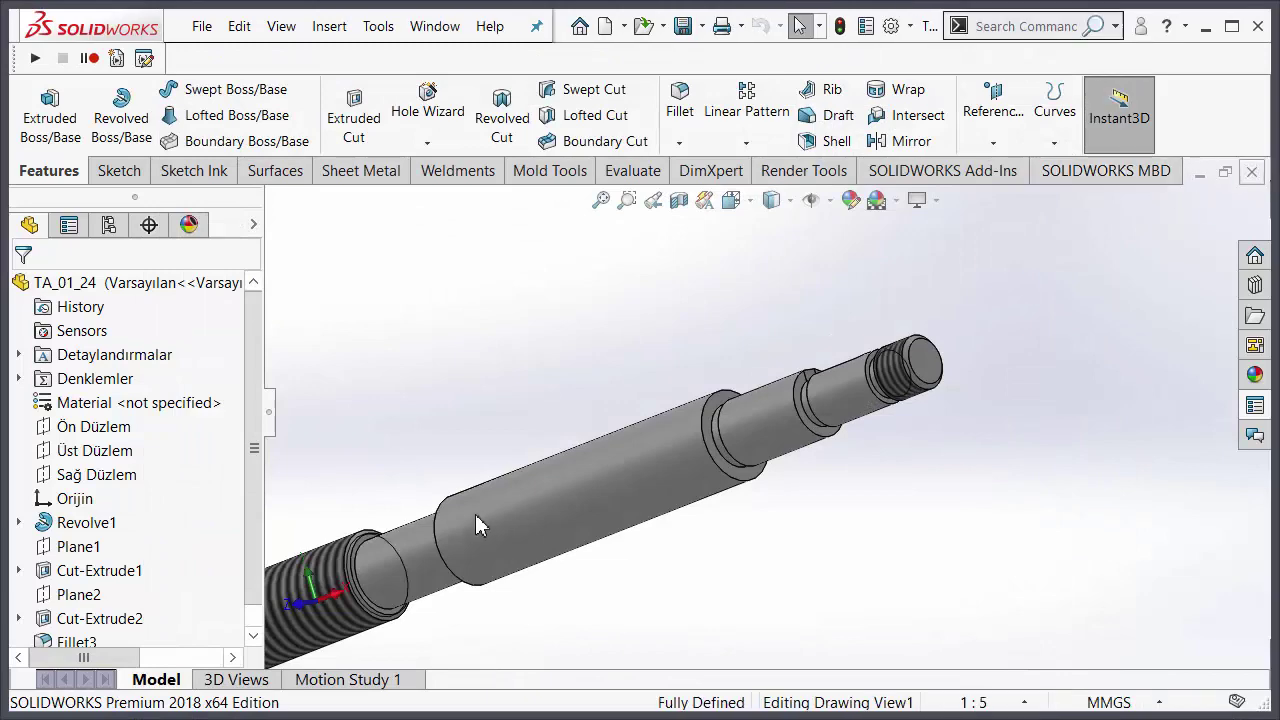
{"action": "scroll", "coordinate": [757, 540], "scroll_direction": "down", "scroll_amount": 4}
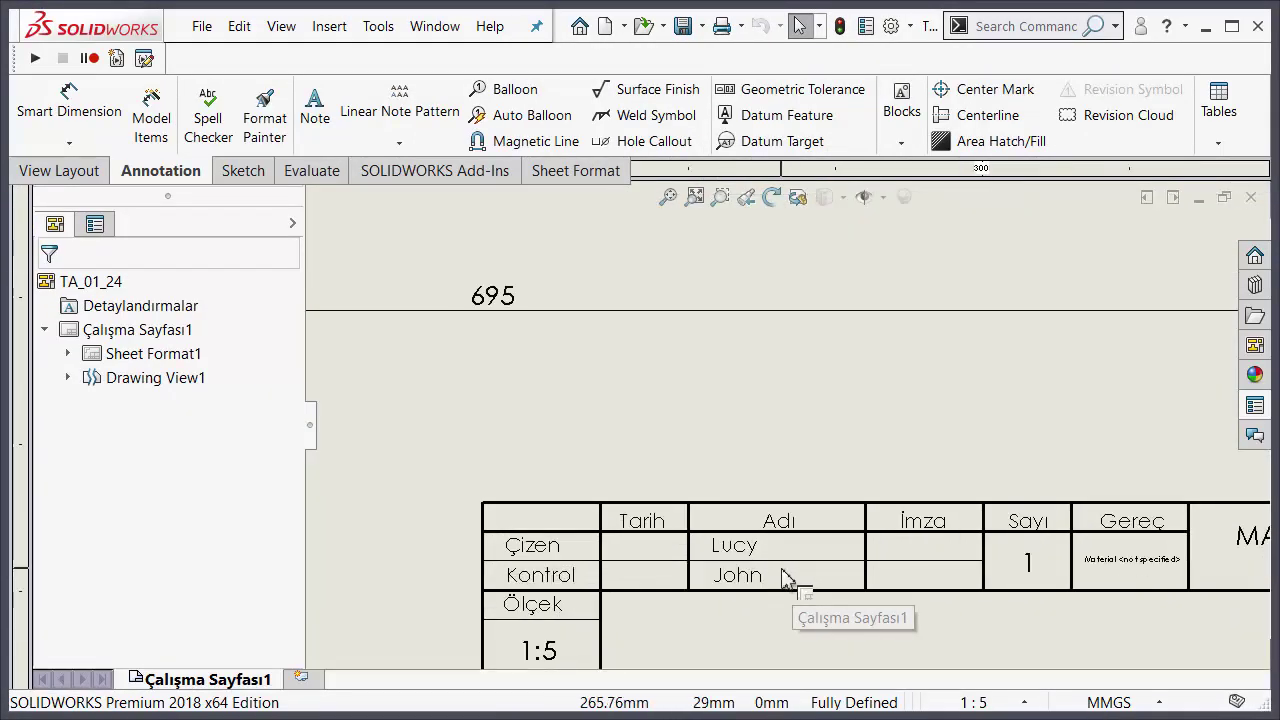
{"action": "scroll", "coordinate": [843, 374], "scroll_direction": "up", "scroll_amount": 3}
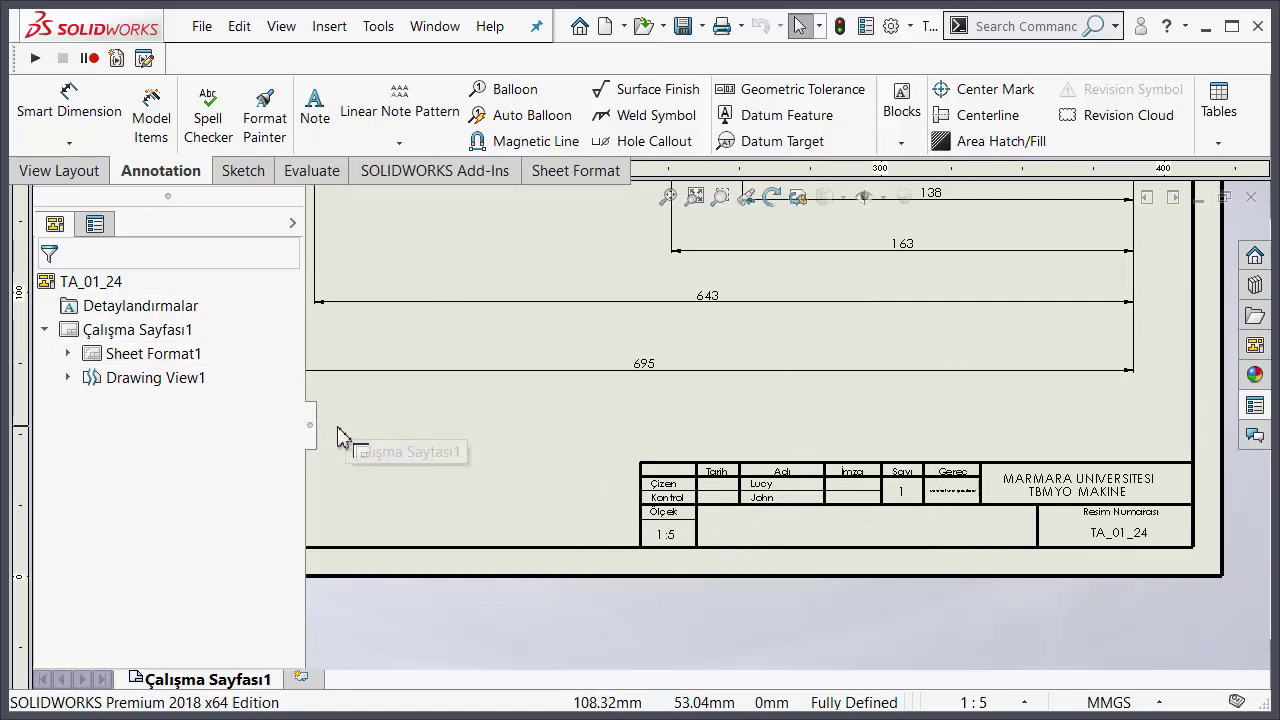
Step: Close the TA_01_24 drawing without saving it and reopen the TA_01_24 drawing from the test folder
{"action": "left_click", "coordinate": [1250, 197]}
{"action": "left_click", "coordinate": [694, 410]}
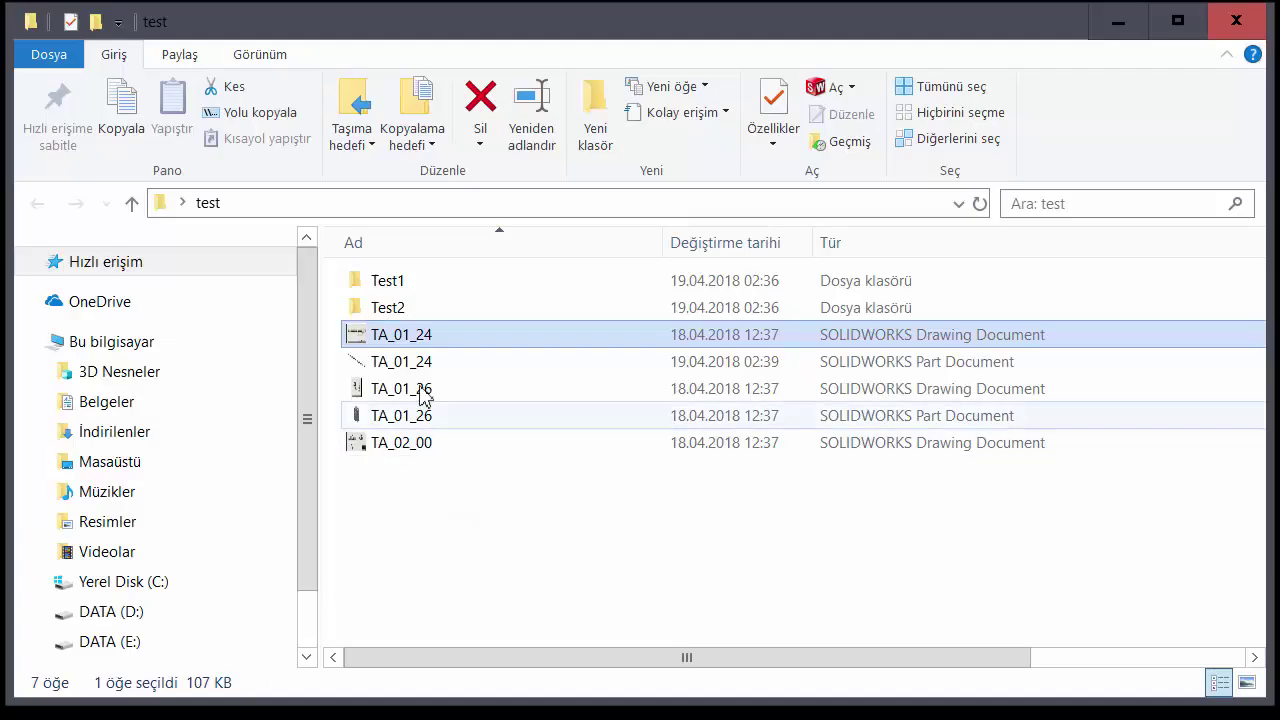
{"action": "double_click", "coordinate": [423, 337]}
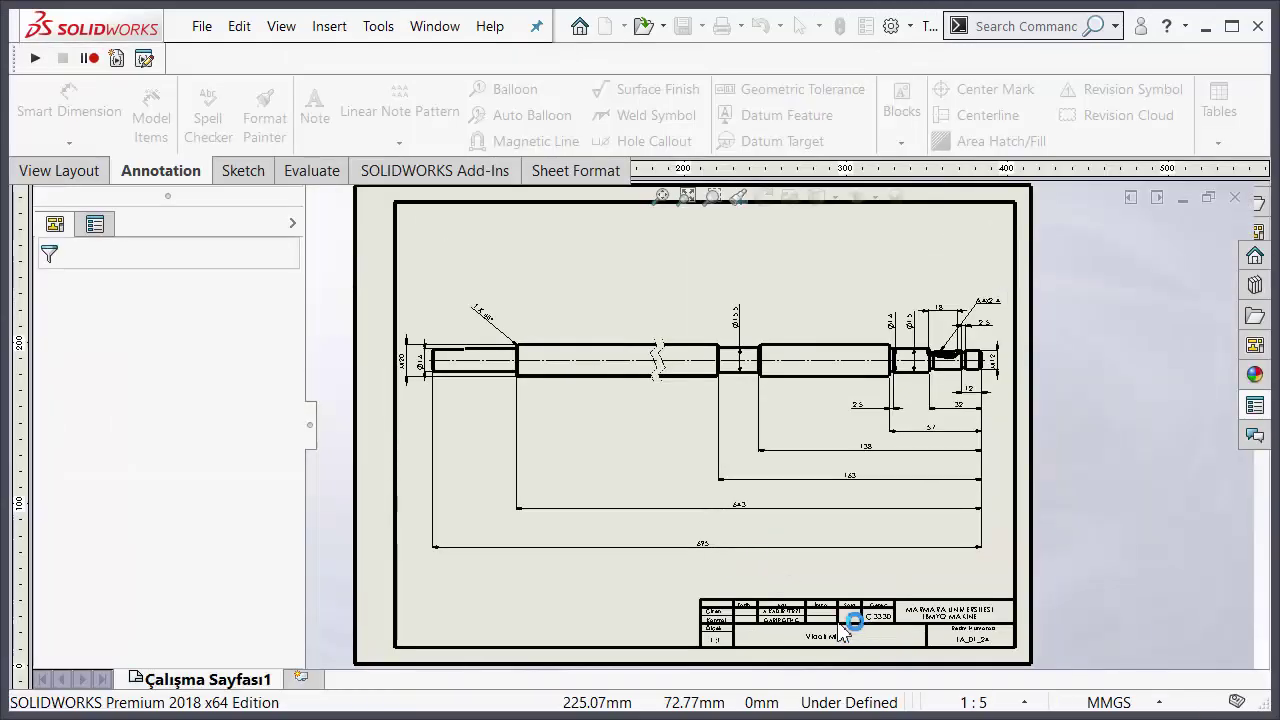
Step: Inspect the reopened drawing's title block, checking the Çizen, Kontrol, Ölçek, Gereç, part title and Resim Numarası fields
{"action": "scroll", "coordinate": [846, 617], "scroll_direction": "down", "scroll_amount": 8}
{"action": "scroll", "coordinate": [731, 482], "scroll_direction": "up", "scroll_amount": 5}
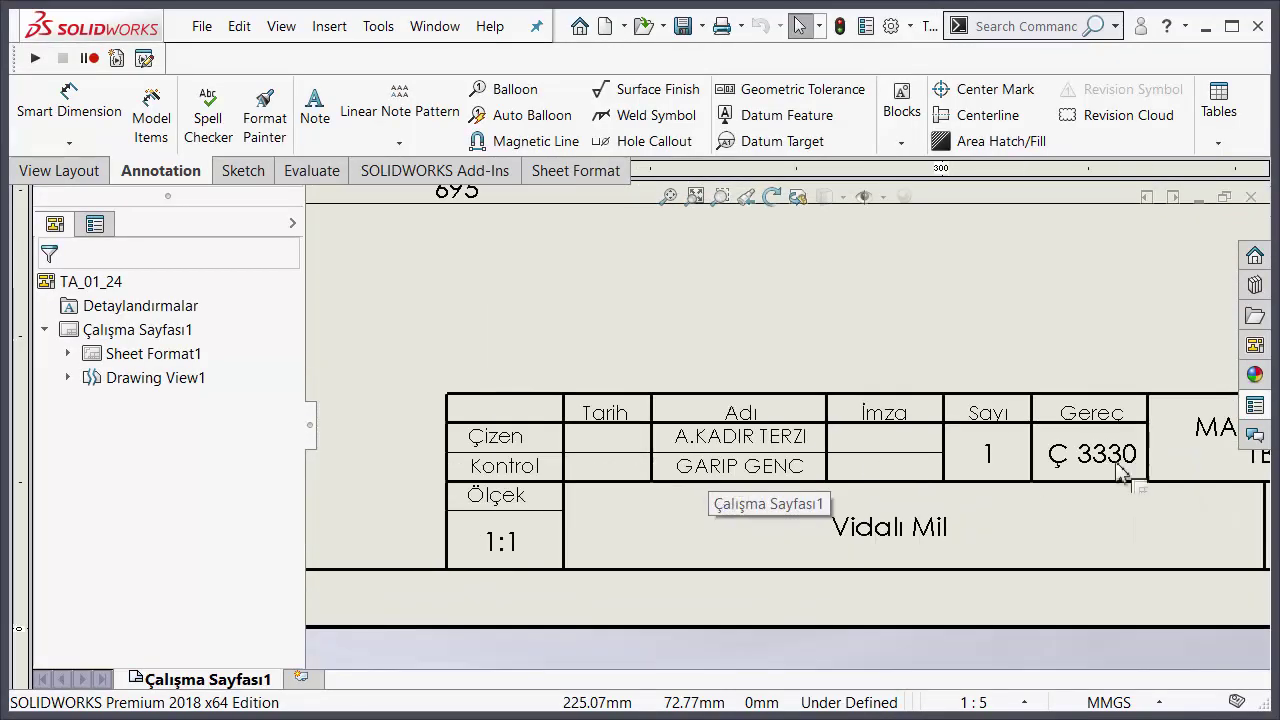
{"action": "scroll", "coordinate": [1060, 445], "scroll_direction": "down", "scroll_amount": 2}
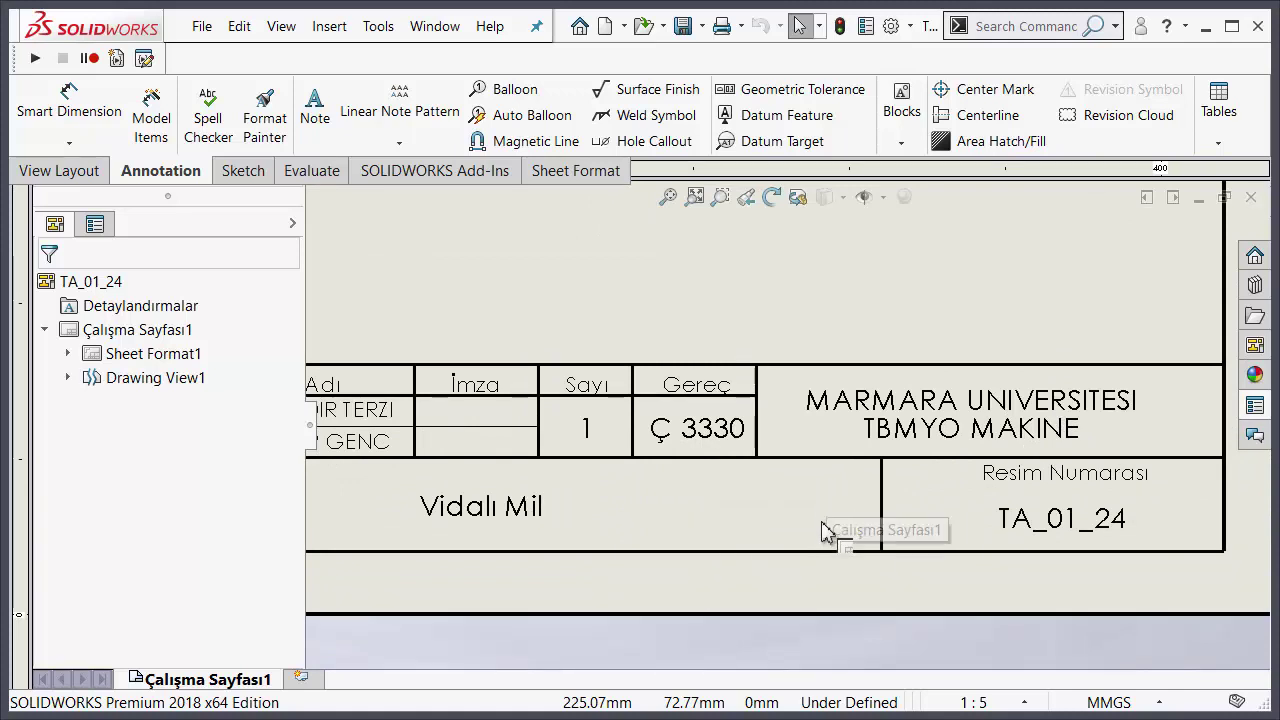
{"action": "scroll", "coordinate": [805, 505], "scroll_direction": "up", "scroll_amount": 3}
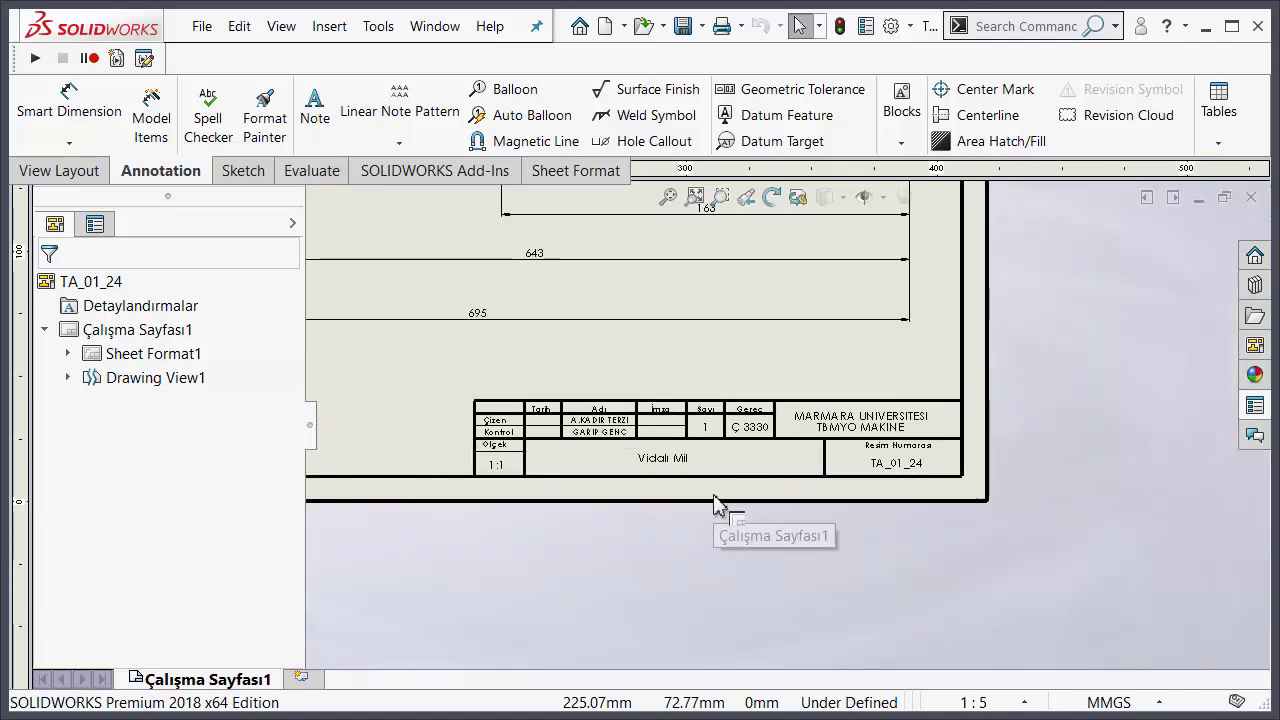
{"action": "scroll", "coordinate": [714, 503], "scroll_direction": "up", "scroll_amount": 4}
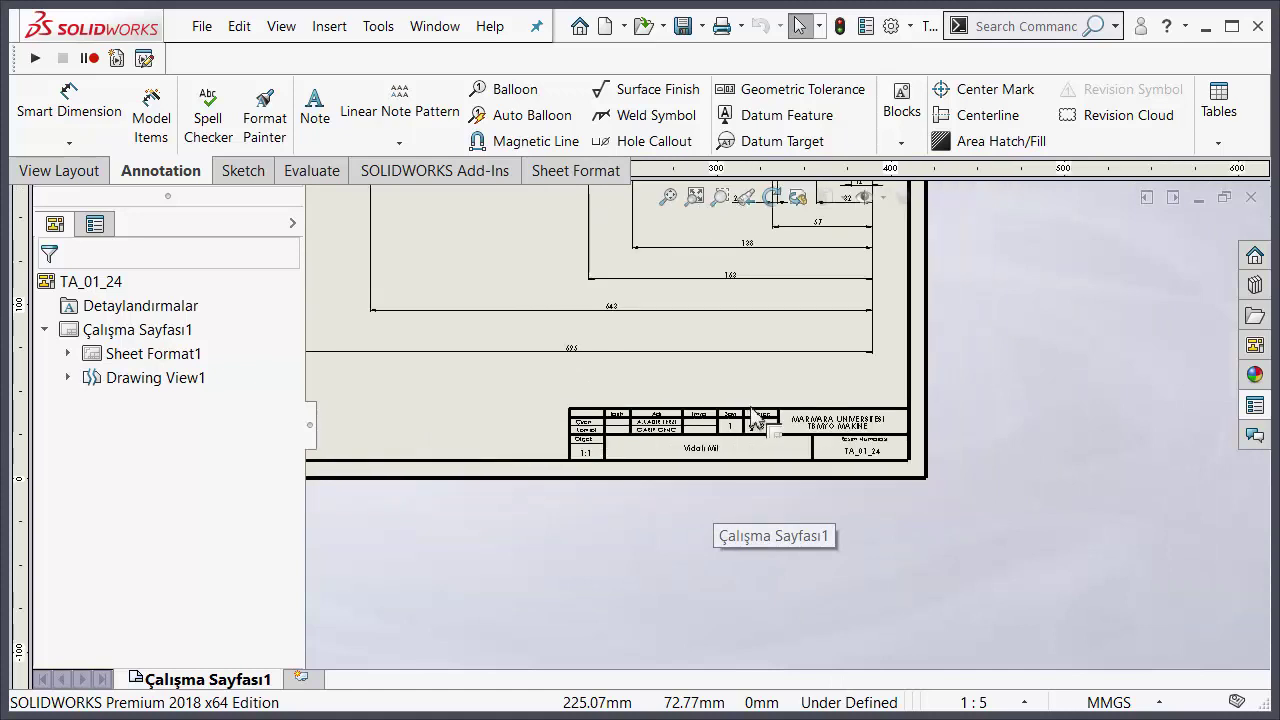
{"action": "scroll", "coordinate": [775, 410], "scroll_direction": "down", "scroll_amount": 1}
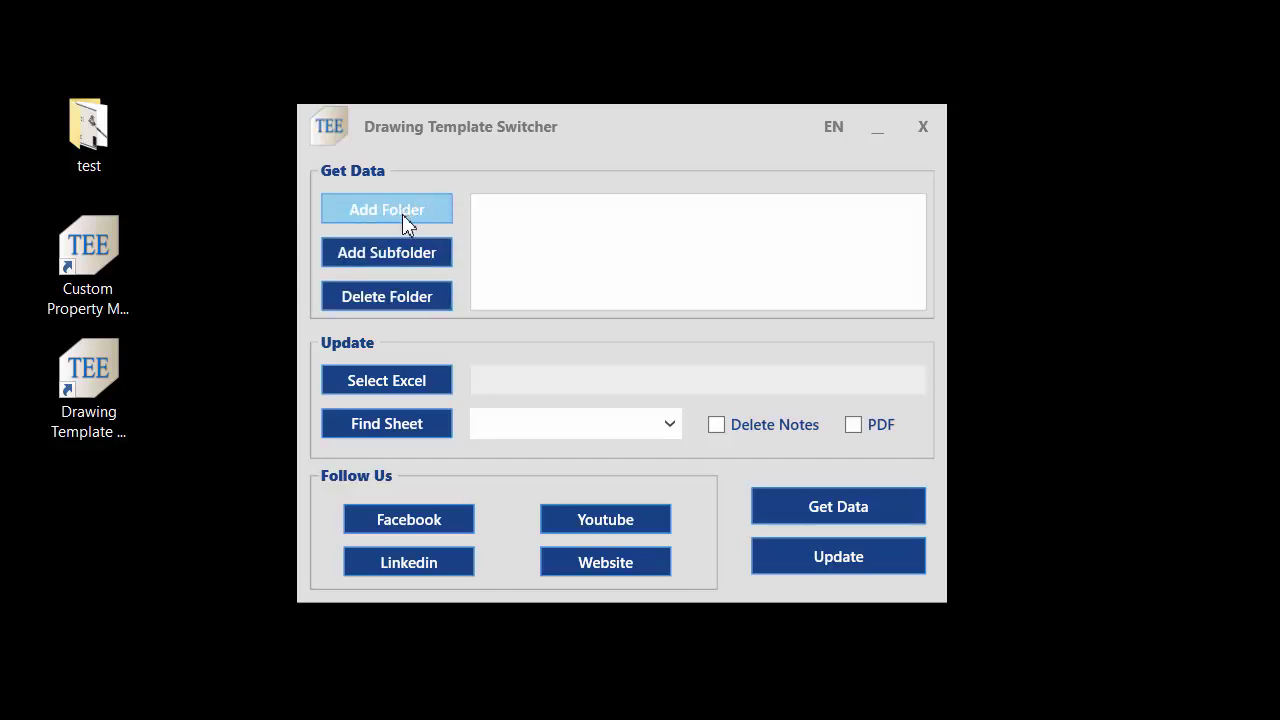
Step: Switch to Drawing Template Switcher and add the desktop test folder together with its subfolders
{"action": "left_click", "coordinate": [417, 254]}
{"action": "scroll", "coordinate": [637, 378], "scroll_direction": "down", "scroll_amount": 2}
{"action": "double_click", "coordinate": [537, 424]}
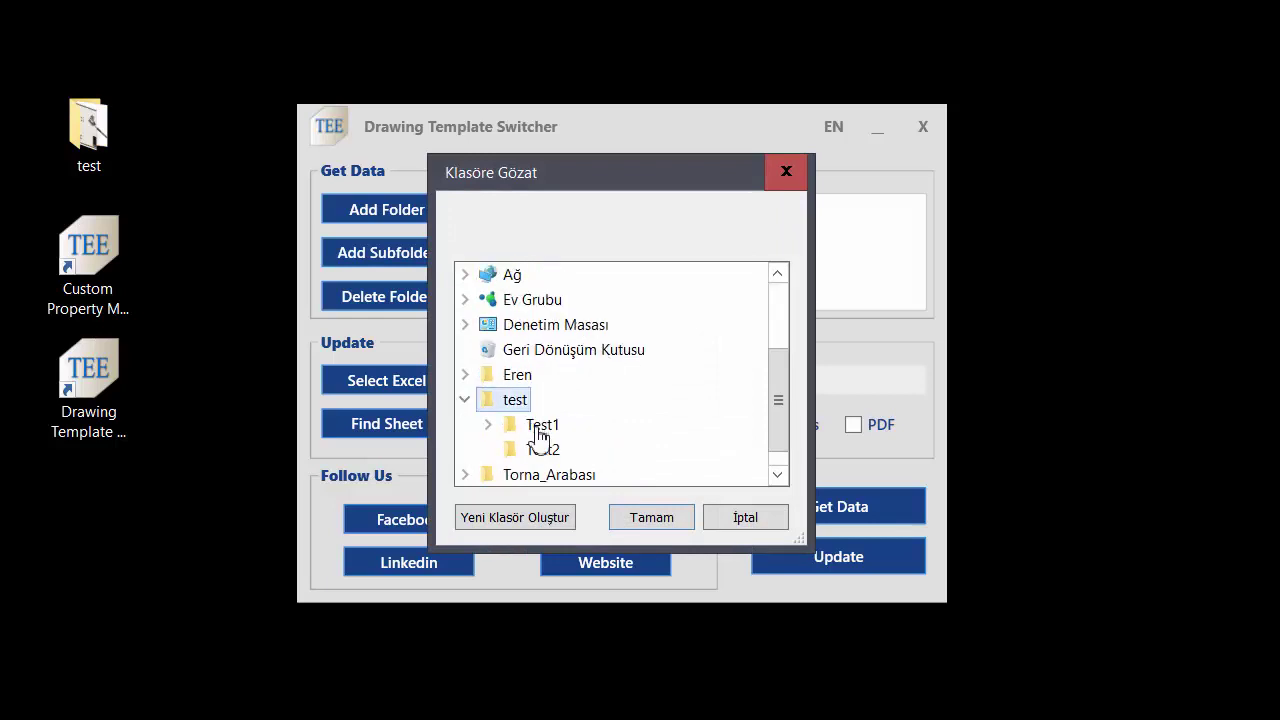
{"action": "left_click", "coordinate": [665, 519]}
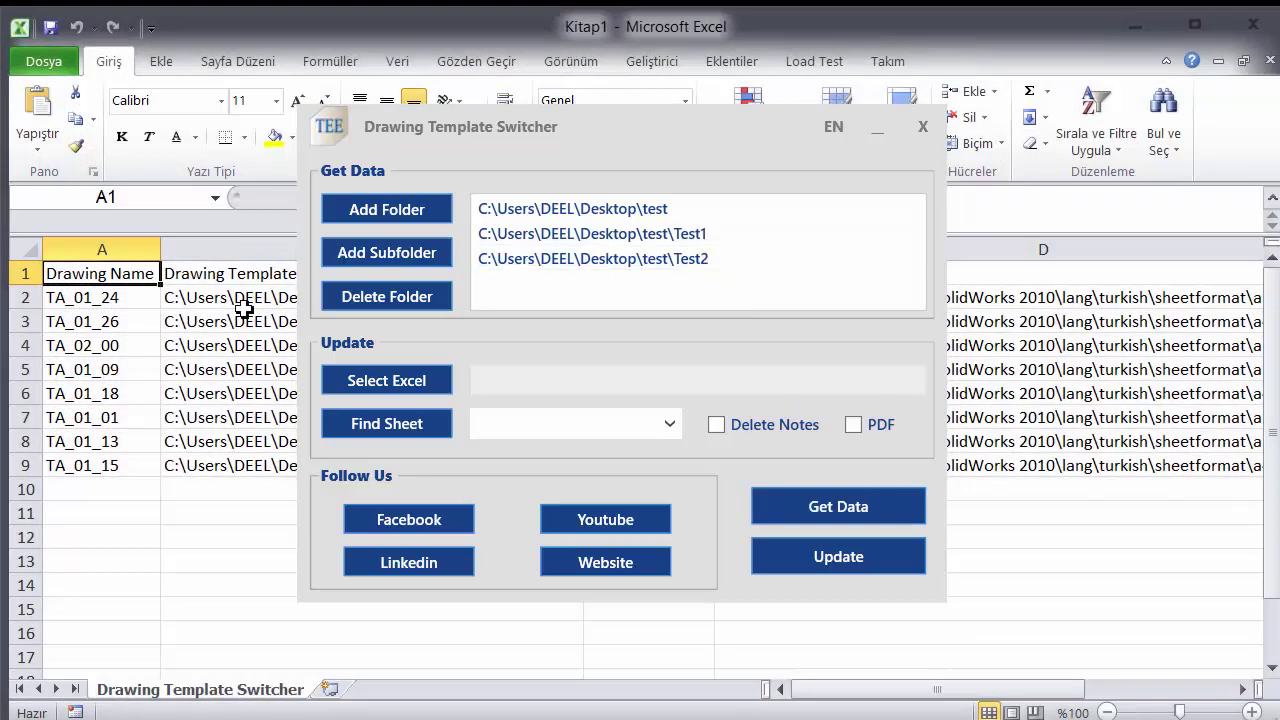
Step: Switch to the exported Excel workbook and review its Drawing Name, Drawing Template Path and Sheet Name columns
{"action": "left_click", "coordinate": [236, 390]}
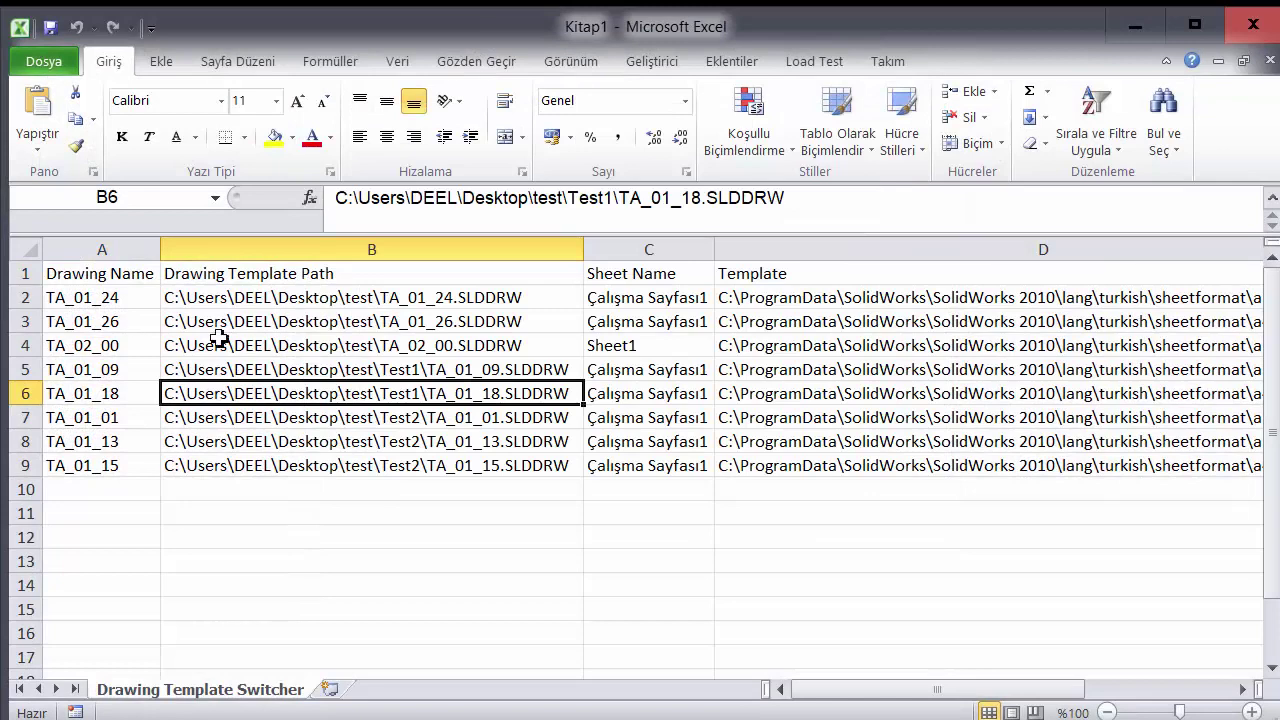
{"action": "left_click", "coordinate": [334, 561]}
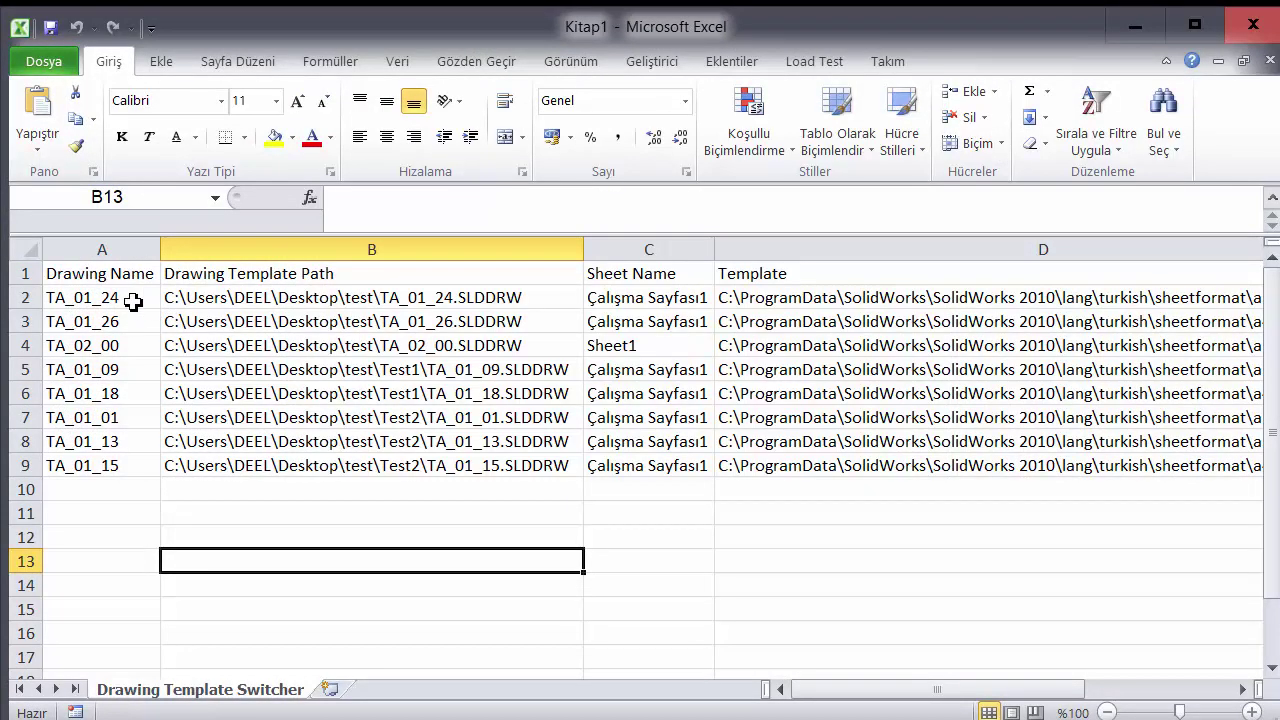
{"action": "left_click_drag", "start_coordinate": [133, 302], "coordinate": [129, 368]}
{"action": "left_click", "coordinate": [305, 341]}
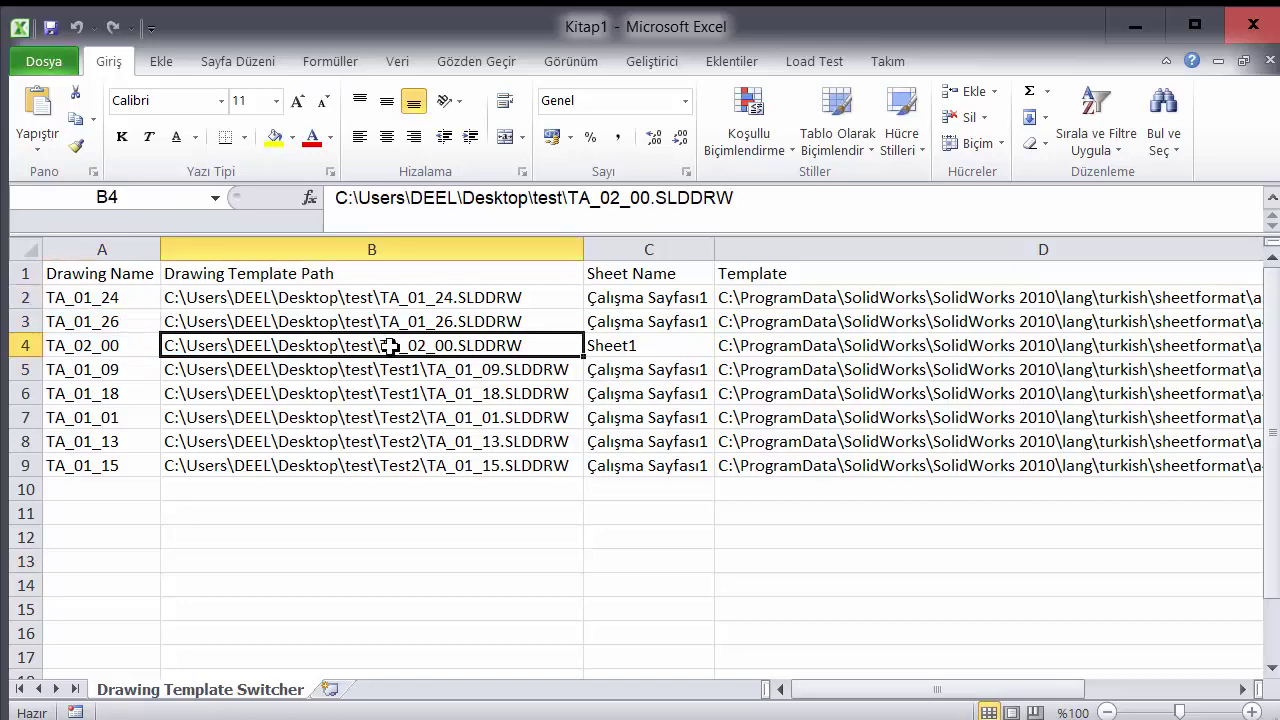
{"action": "left_click", "coordinate": [442, 283]}
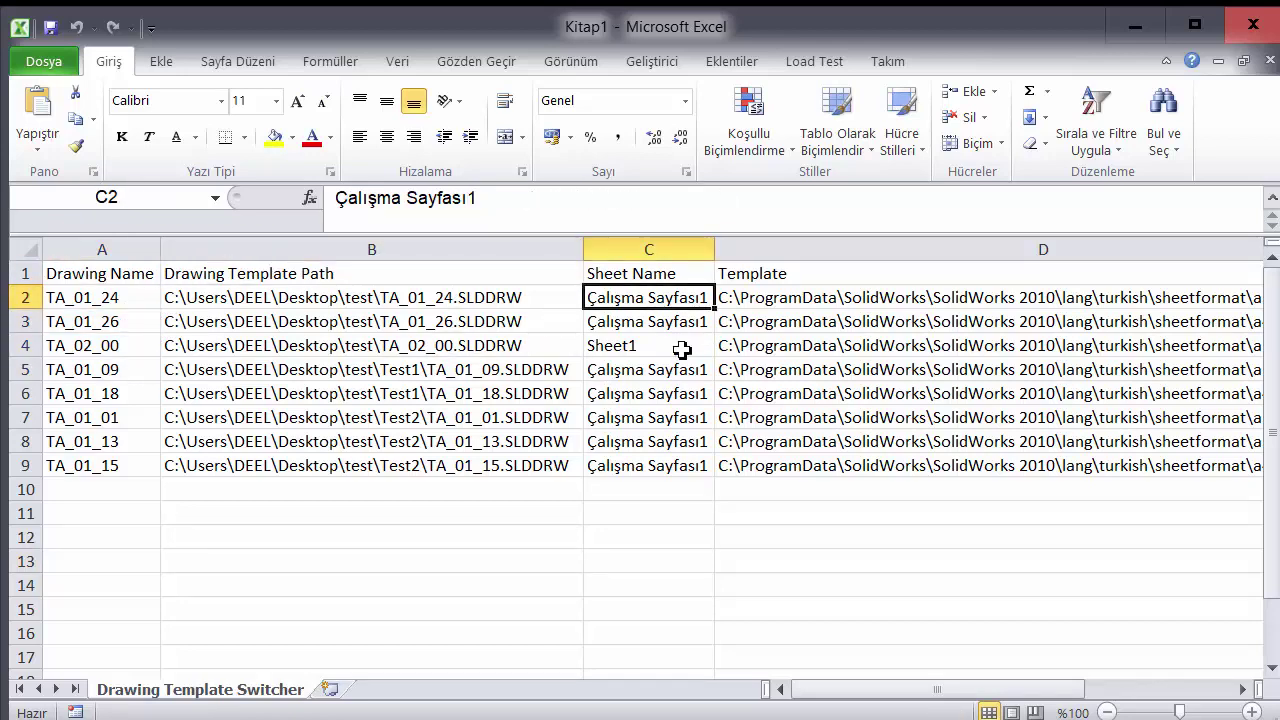
Step: Examine the sheet format paths in the Template column, comparing the a1, a3 and a4 entries across the drawings
{"action": "left_click_drag", "start_coordinate": [843, 690], "coordinate": [950, 692]}
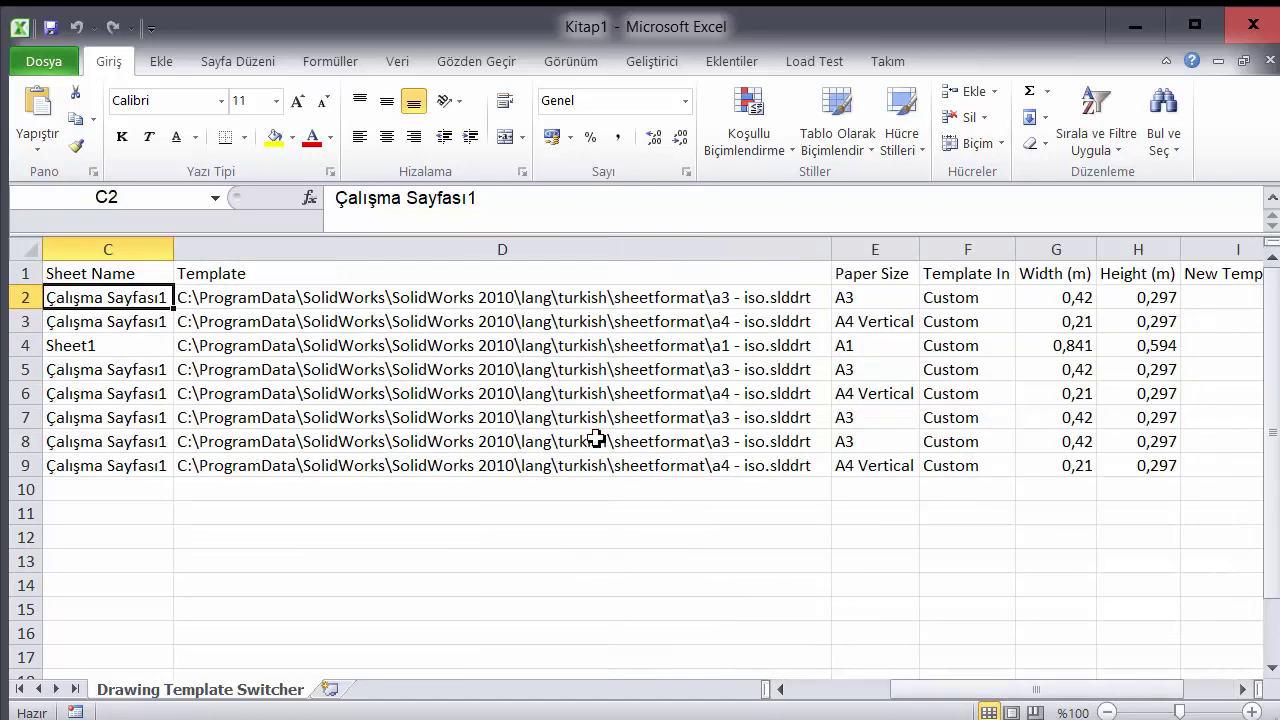
{"action": "left_click", "coordinate": [520, 320]}
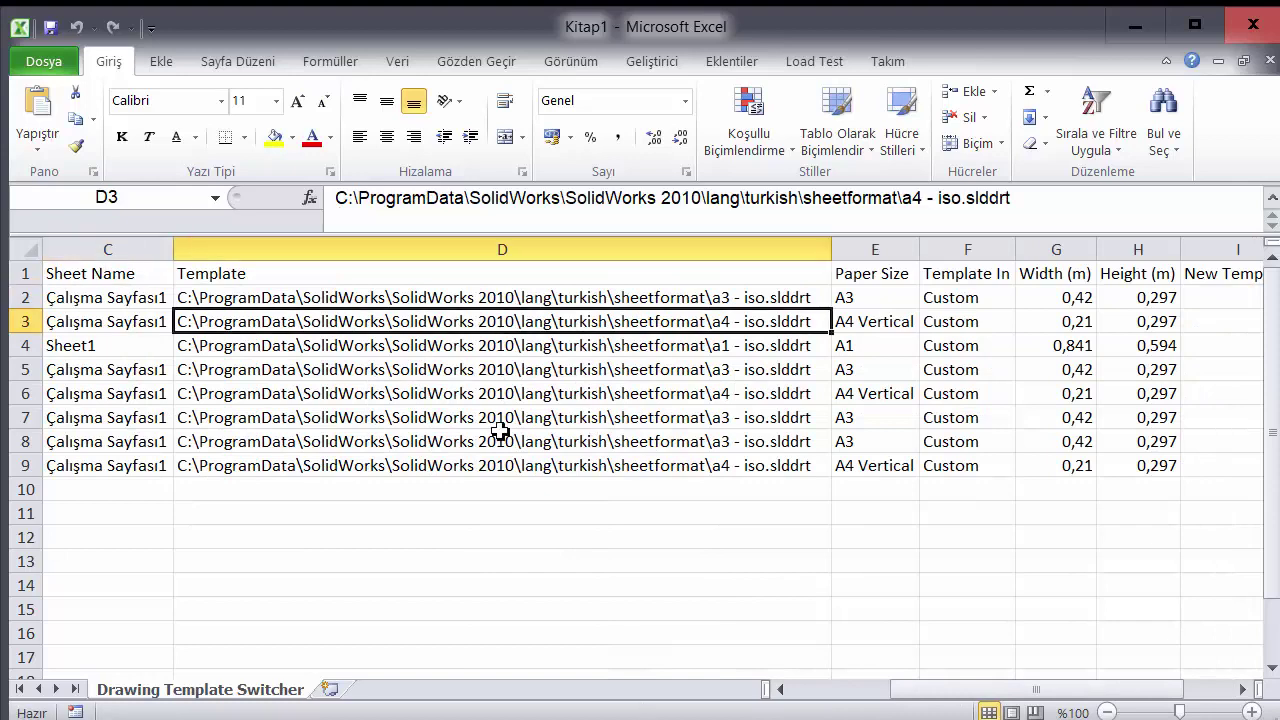
{"action": "left_click", "coordinate": [512, 503]}
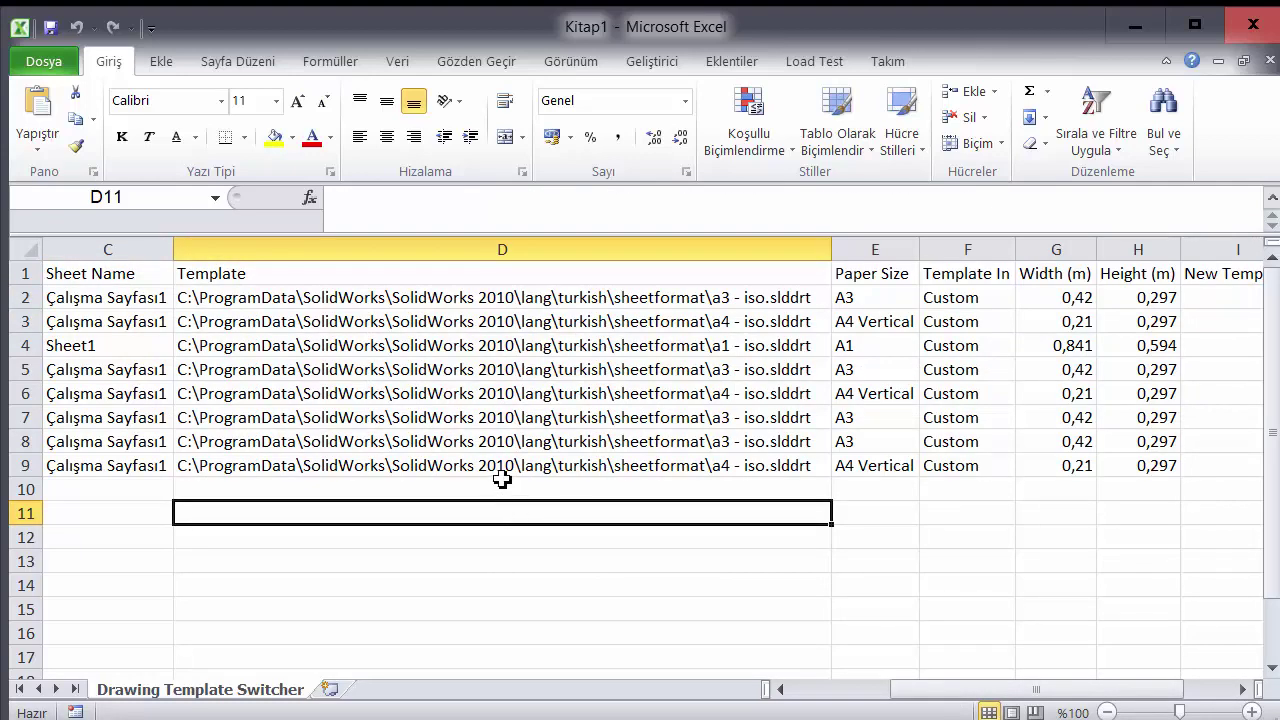
{"action": "left_click", "coordinate": [512, 345]}
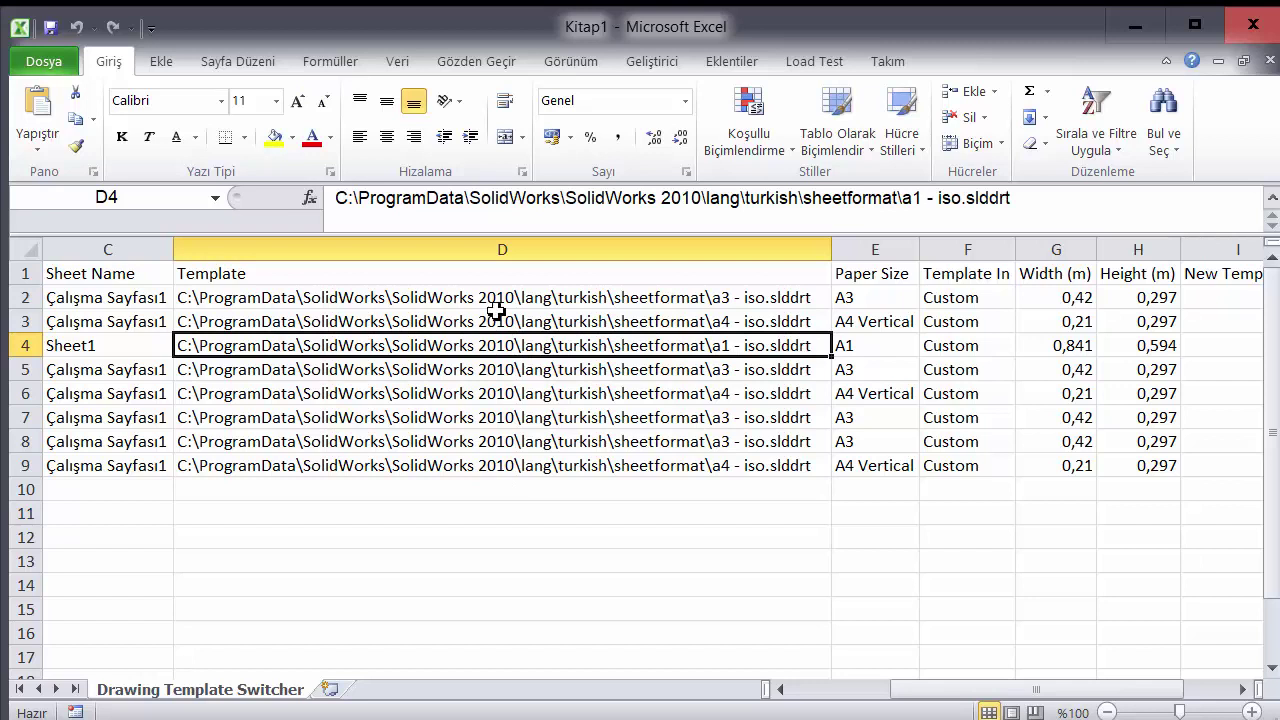
{"action": "left_click", "coordinate": [496, 316]}
{"action": "left_click", "coordinate": [625, 369]}
{"action": "left_click", "coordinate": [611, 295]}
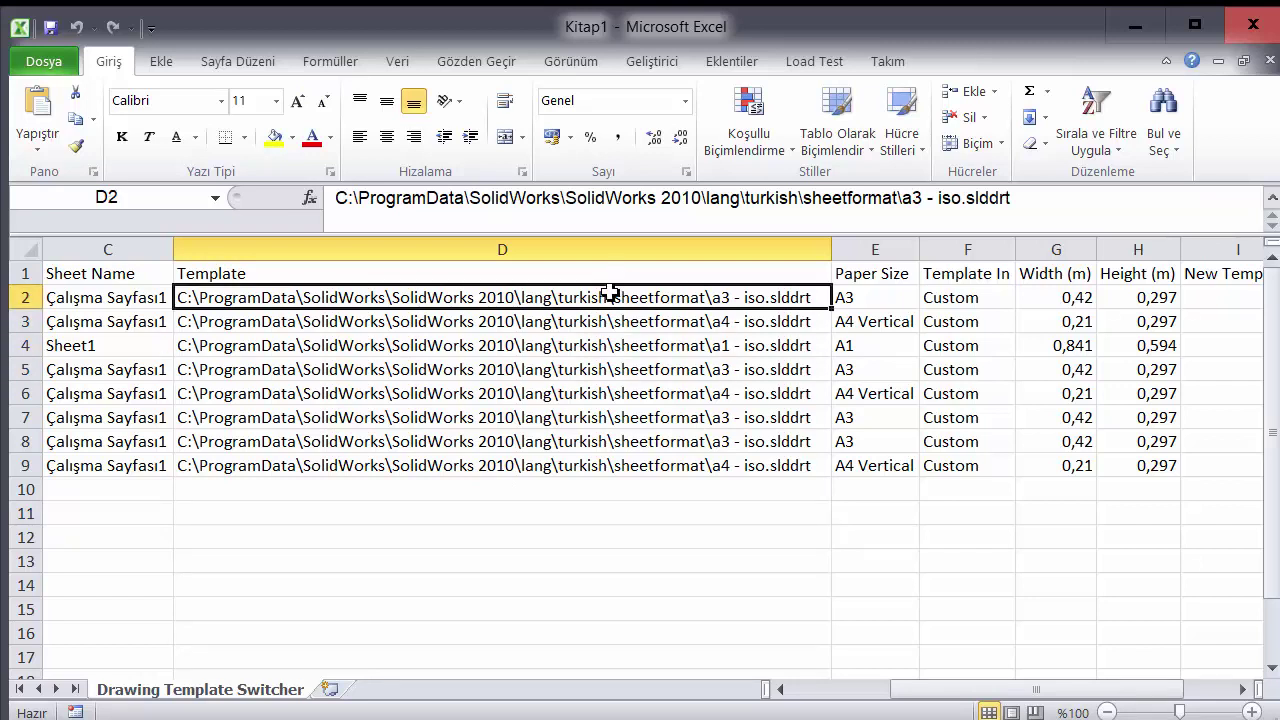
{"action": "left_click", "coordinate": [612, 520]}
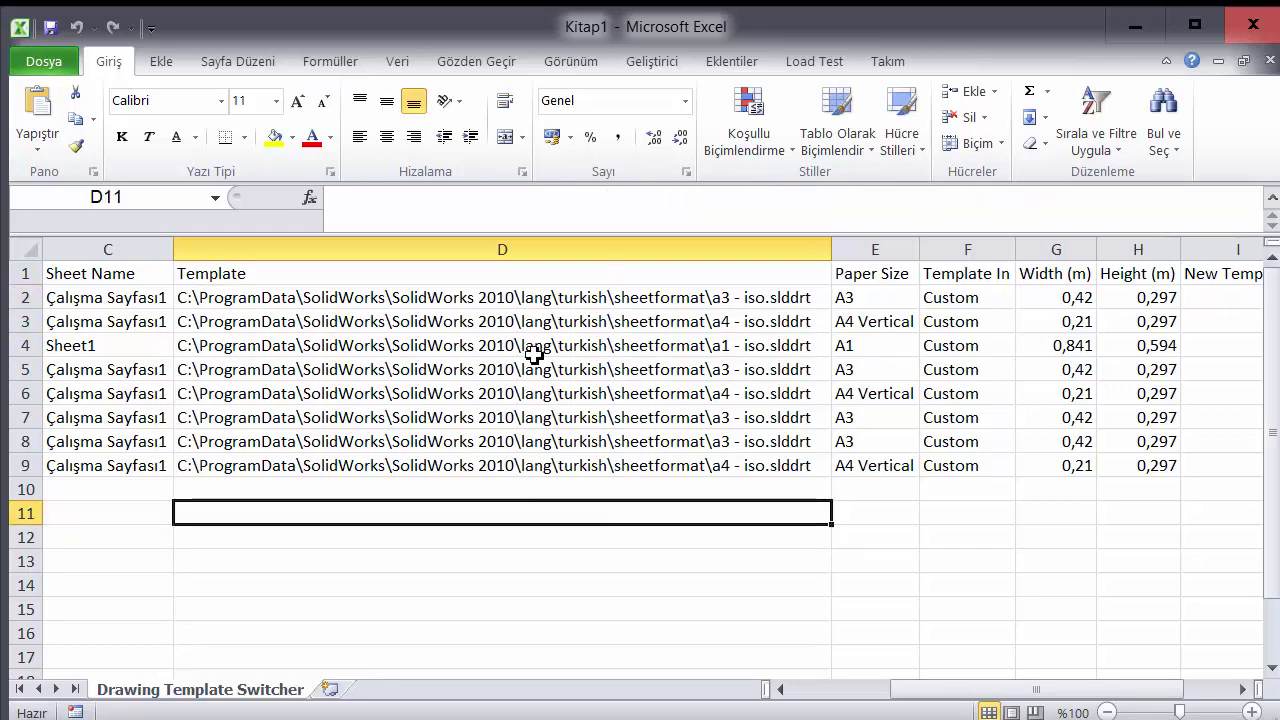
{"action": "left_click", "coordinate": [535, 350]}
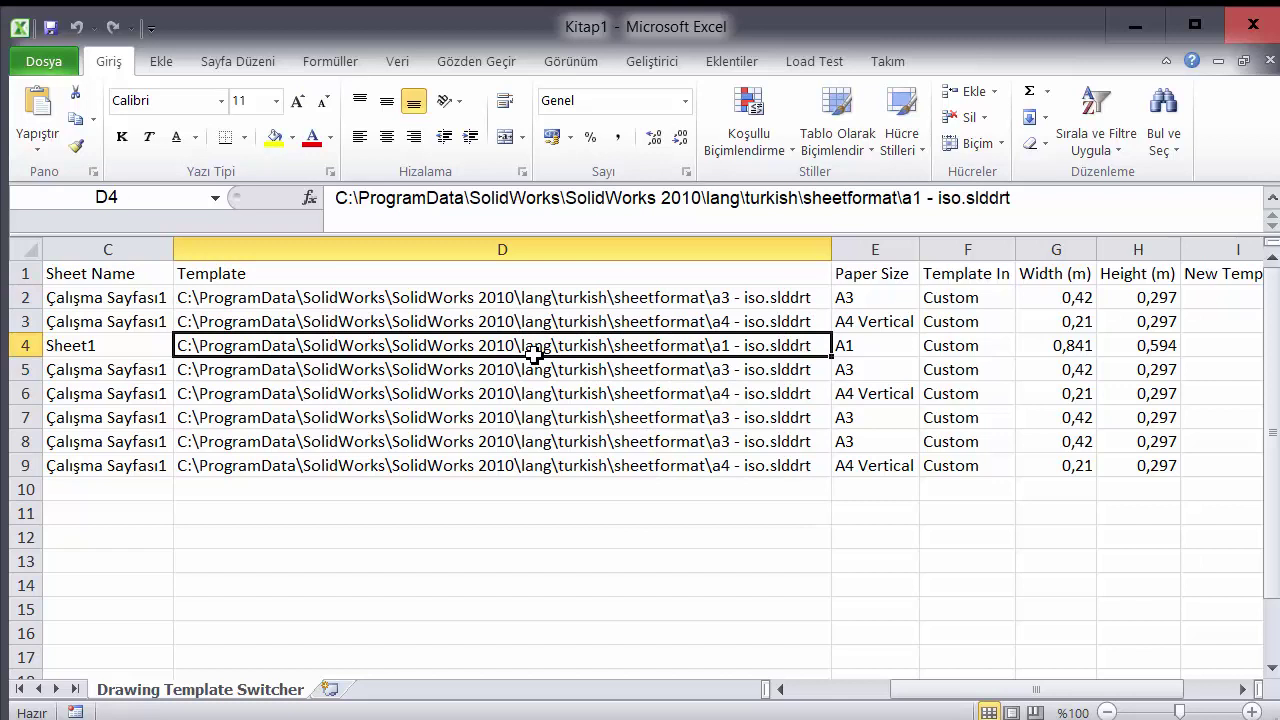
{"action": "left_click", "coordinate": [585, 465]}
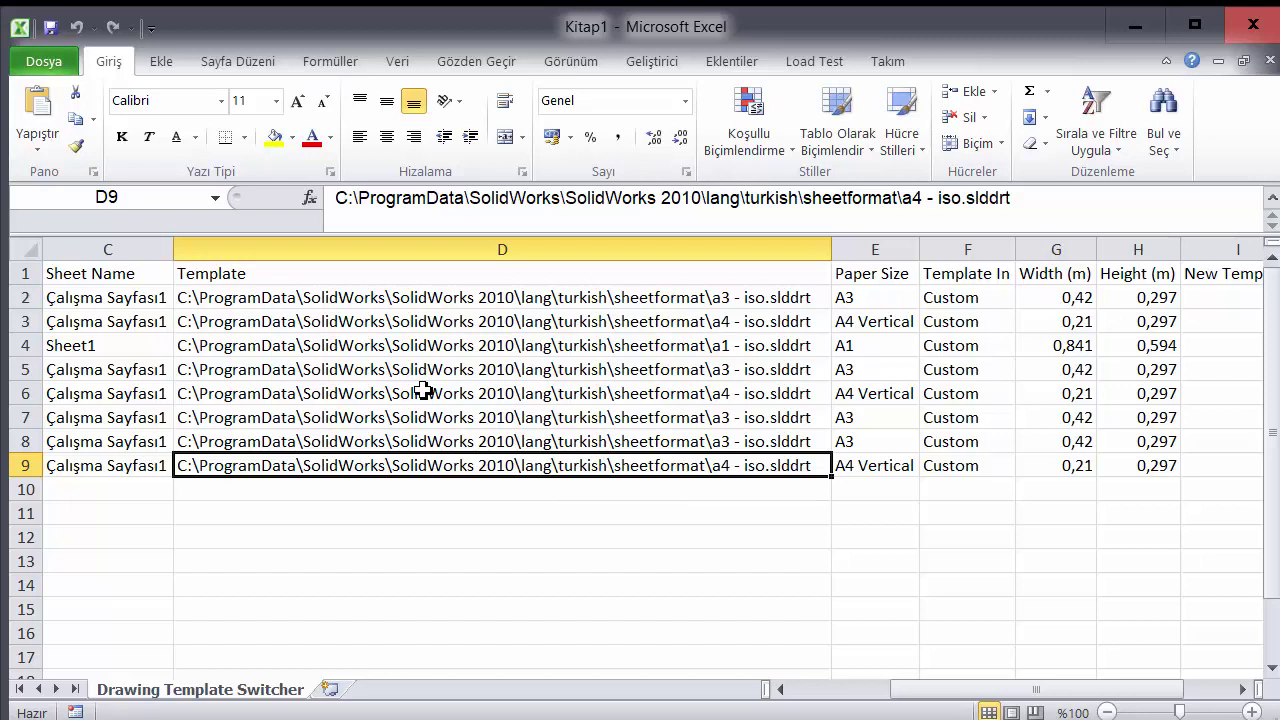
{"action": "left_click", "coordinate": [762, 345]}
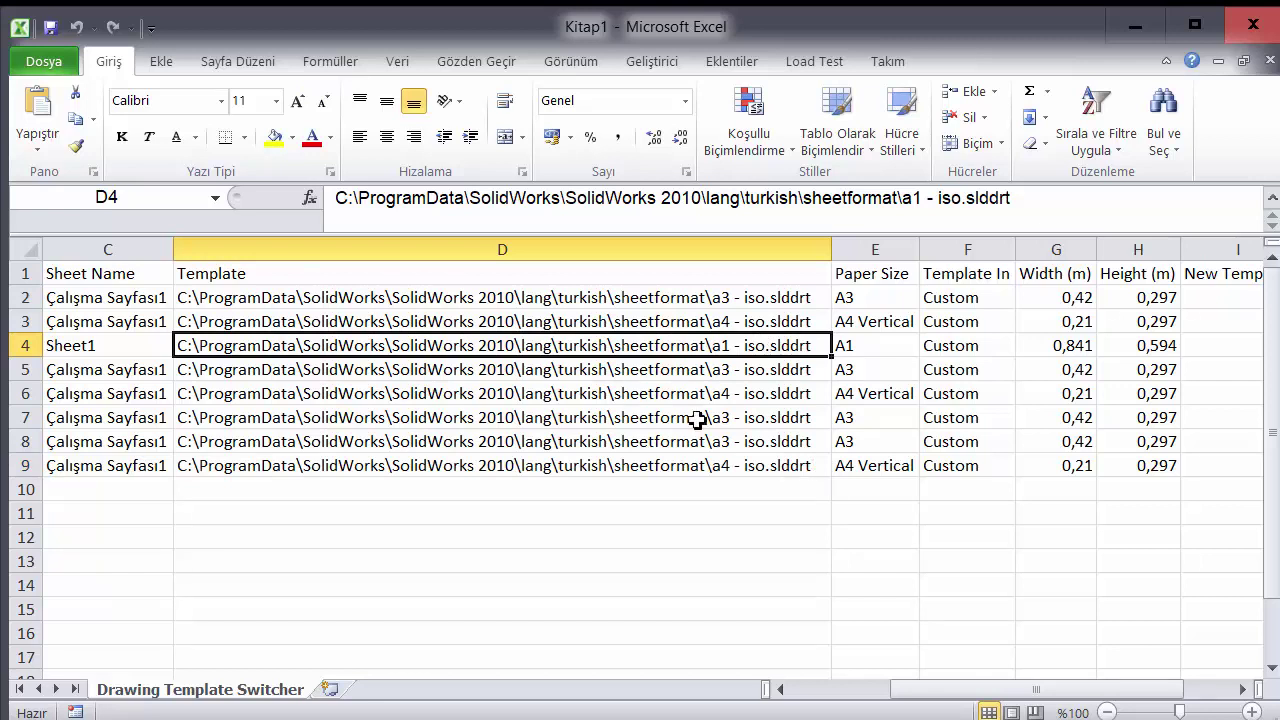
{"action": "left_click", "coordinate": [810, 561]}
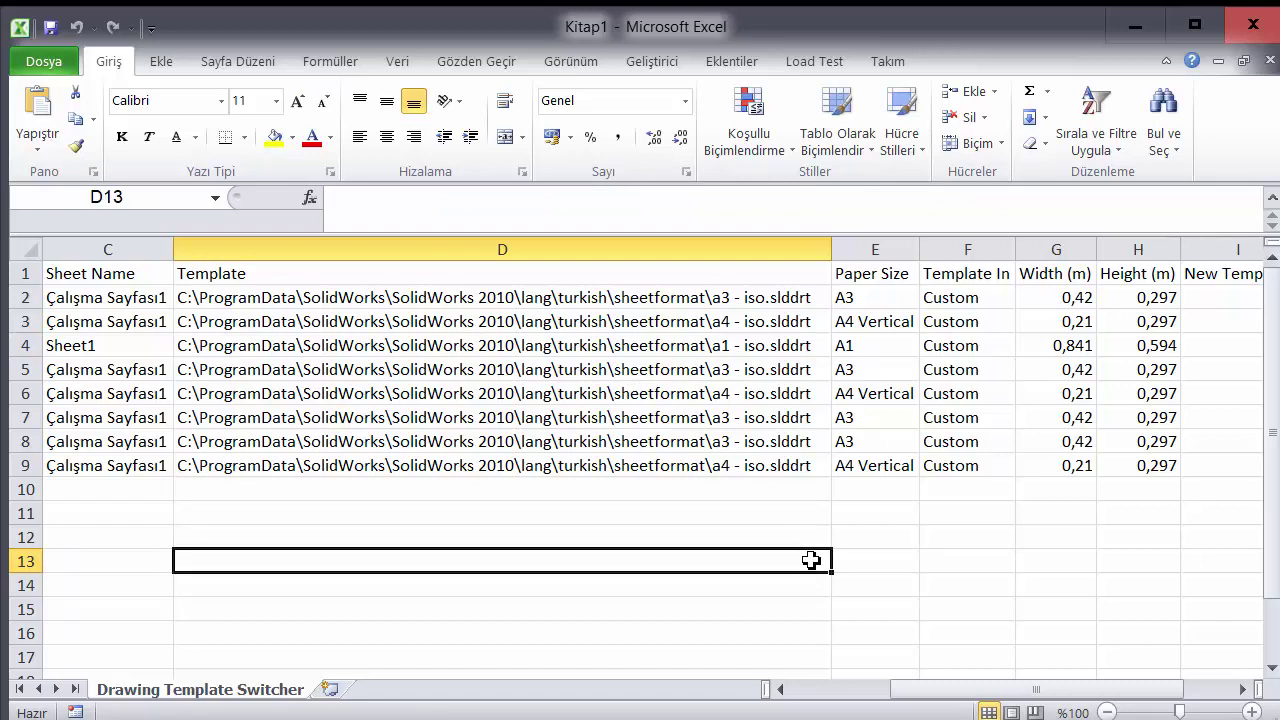
{"action": "left_click", "coordinate": [615, 370]}
{"action": "left_click", "coordinate": [524, 412]}
{"action": "left_click", "coordinate": [524, 350]}
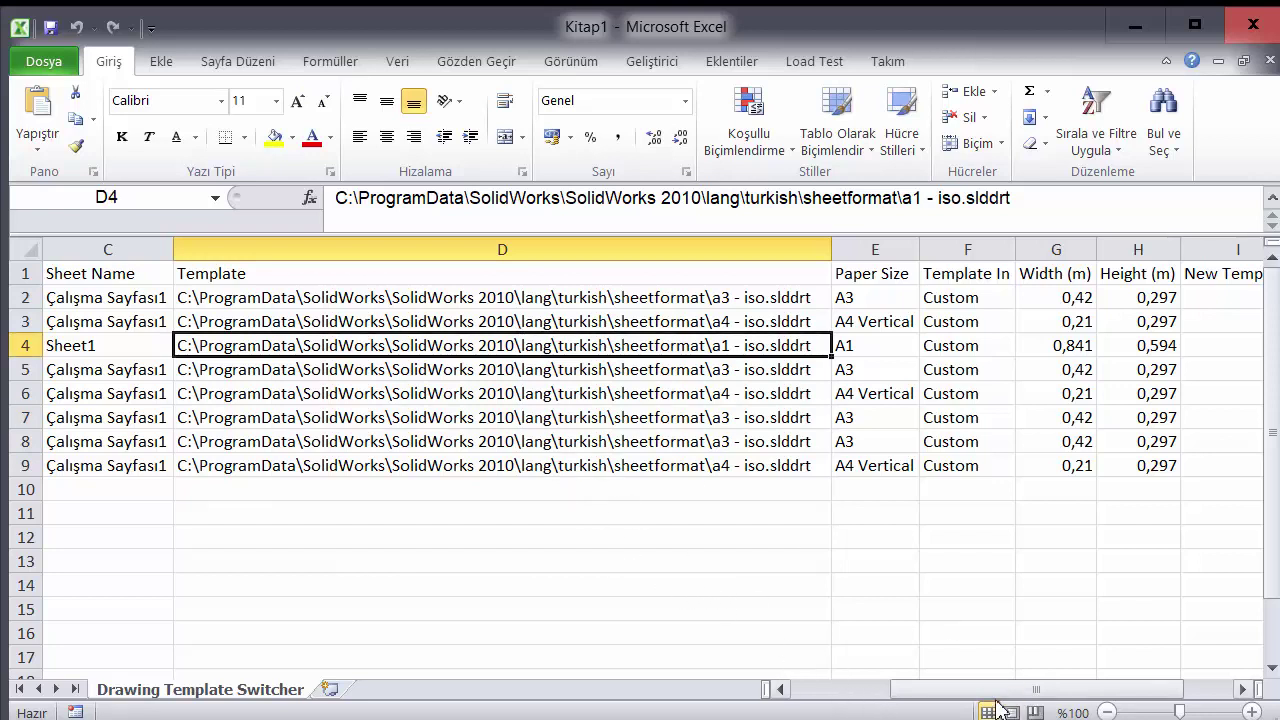
Step: Review the Paper Size, Template In, Width and Height columns for the listed drawings
{"action": "left_click", "coordinate": [890, 302]}
{"action": "left_click", "coordinate": [978, 316]}
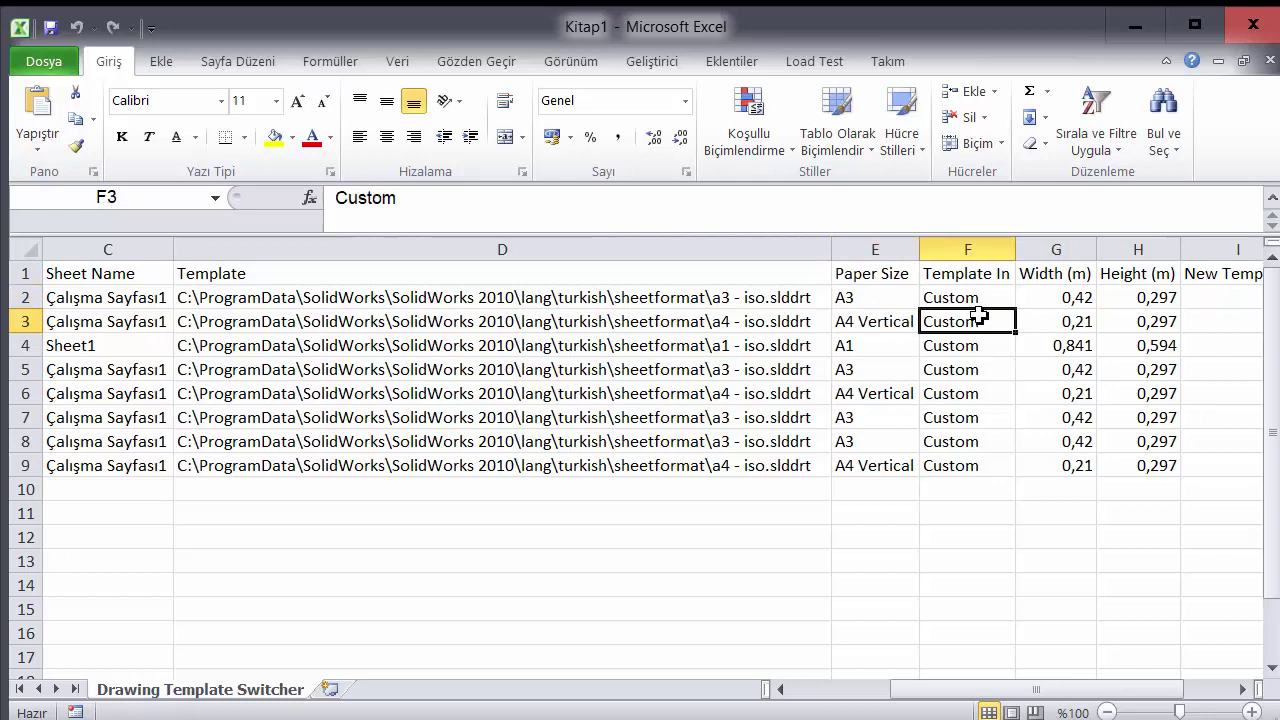
{"action": "left_click", "coordinate": [1079, 307]}
{"action": "left_click", "coordinate": [1160, 306]}
{"action": "left_click_drag", "start_coordinate": [983, 694], "coordinate": [1000, 694]}
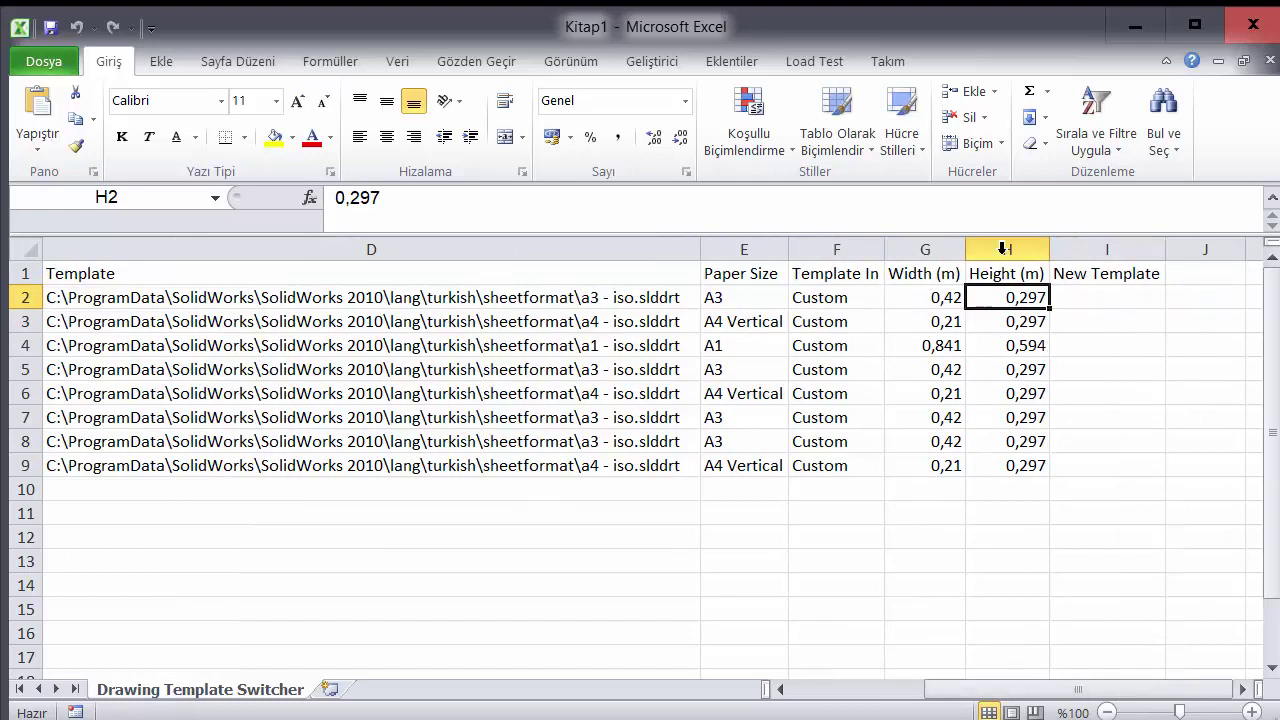
{"action": "left_click", "coordinate": [738, 304]}
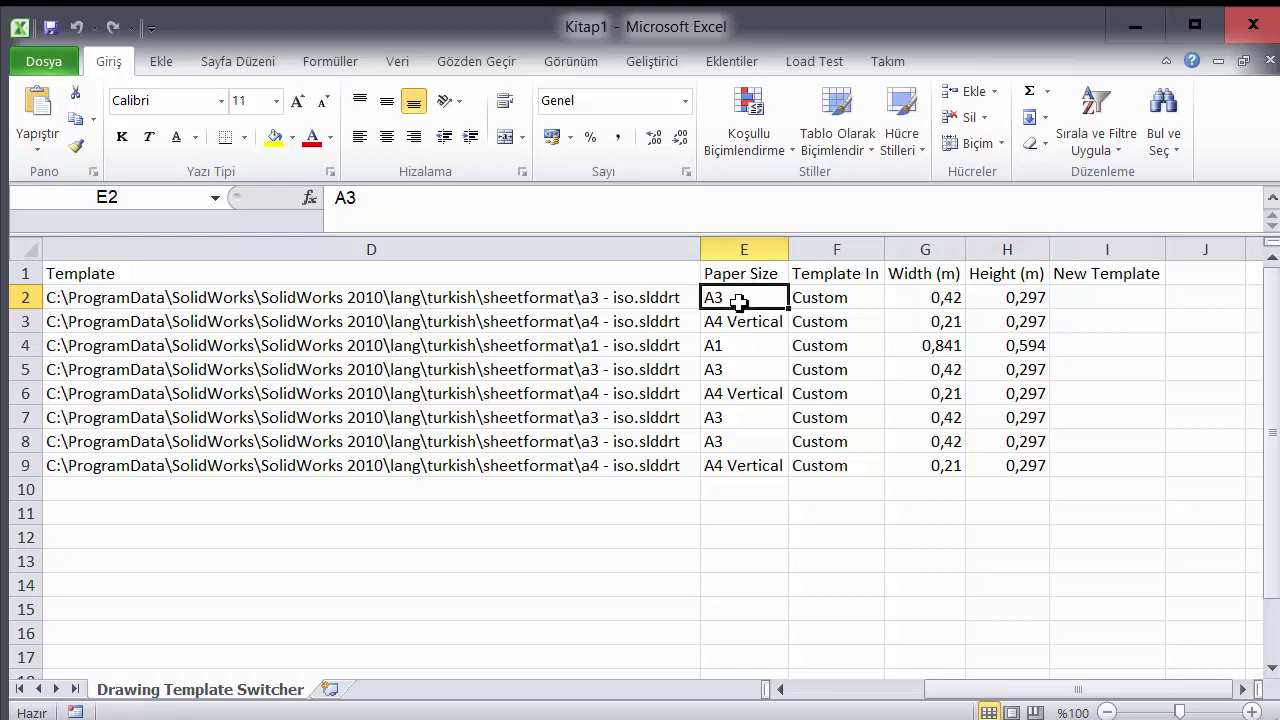
{"action": "left_click", "coordinate": [738, 462]}
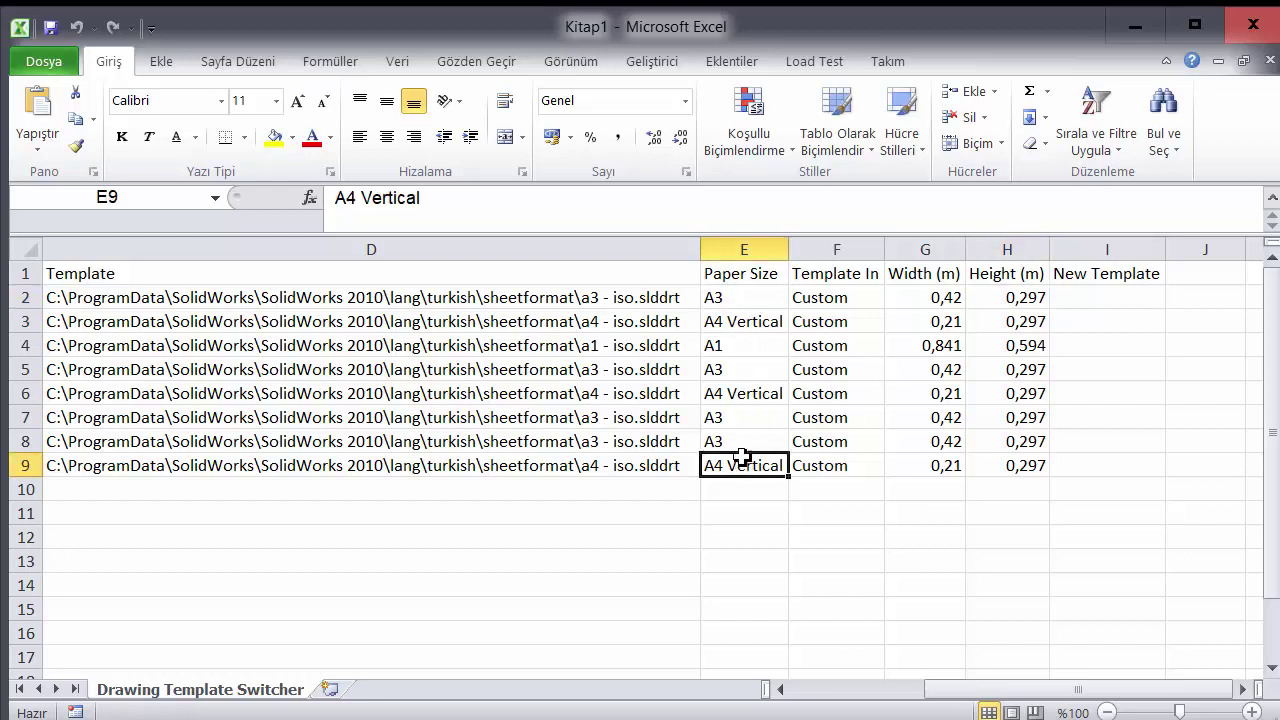
{"action": "left_click", "coordinate": [739, 367]}
Step: Highlight the A1 paper size cell E4 with a yellow fill and compare it with the A4 Vertical entries
{"action": "left_click", "coordinate": [740, 345]}
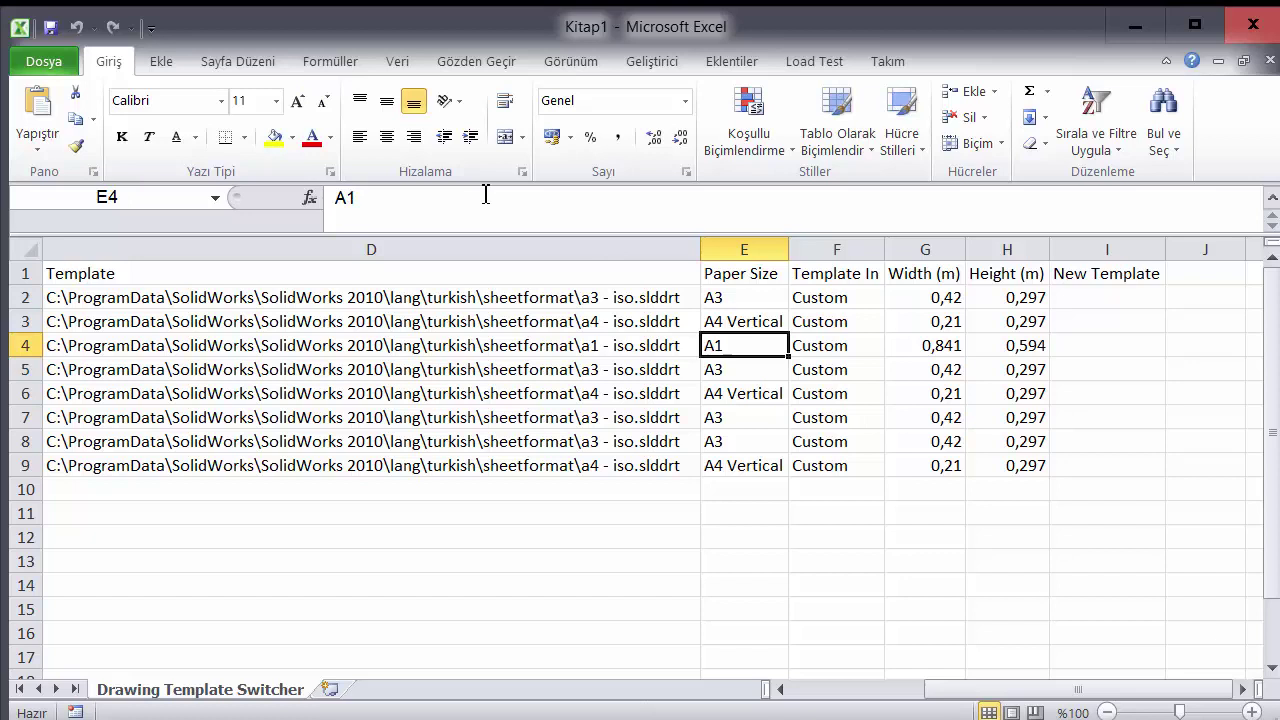
{"action": "left_click", "coordinate": [275, 136]}
{"action": "left_click", "coordinate": [749, 390]}
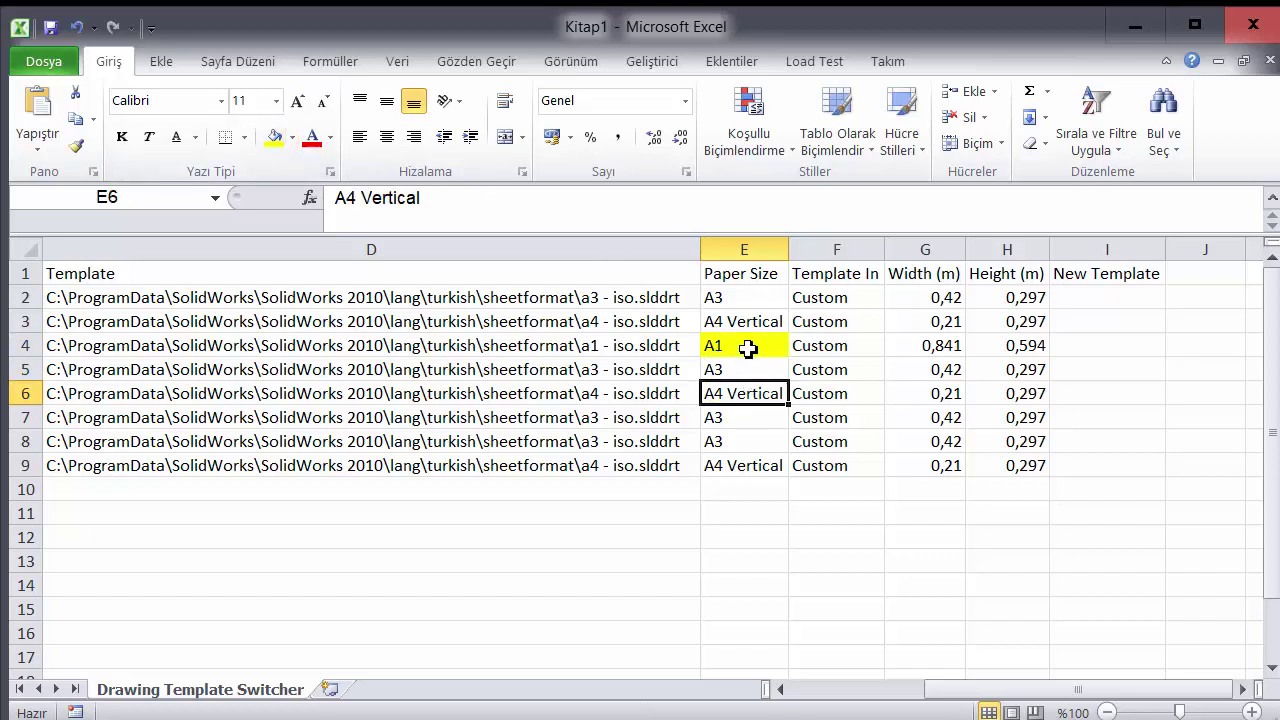
{"action": "left_click", "coordinate": [750, 349]}
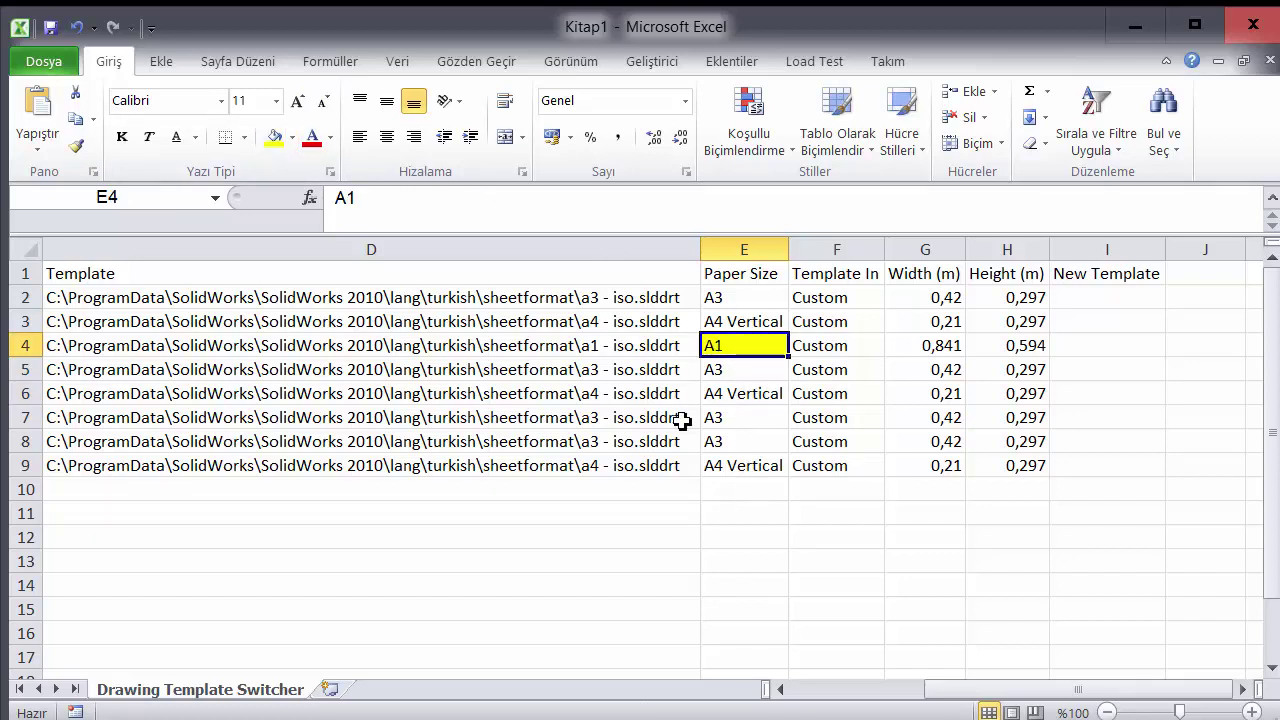
{"action": "left_click", "coordinate": [758, 468]}
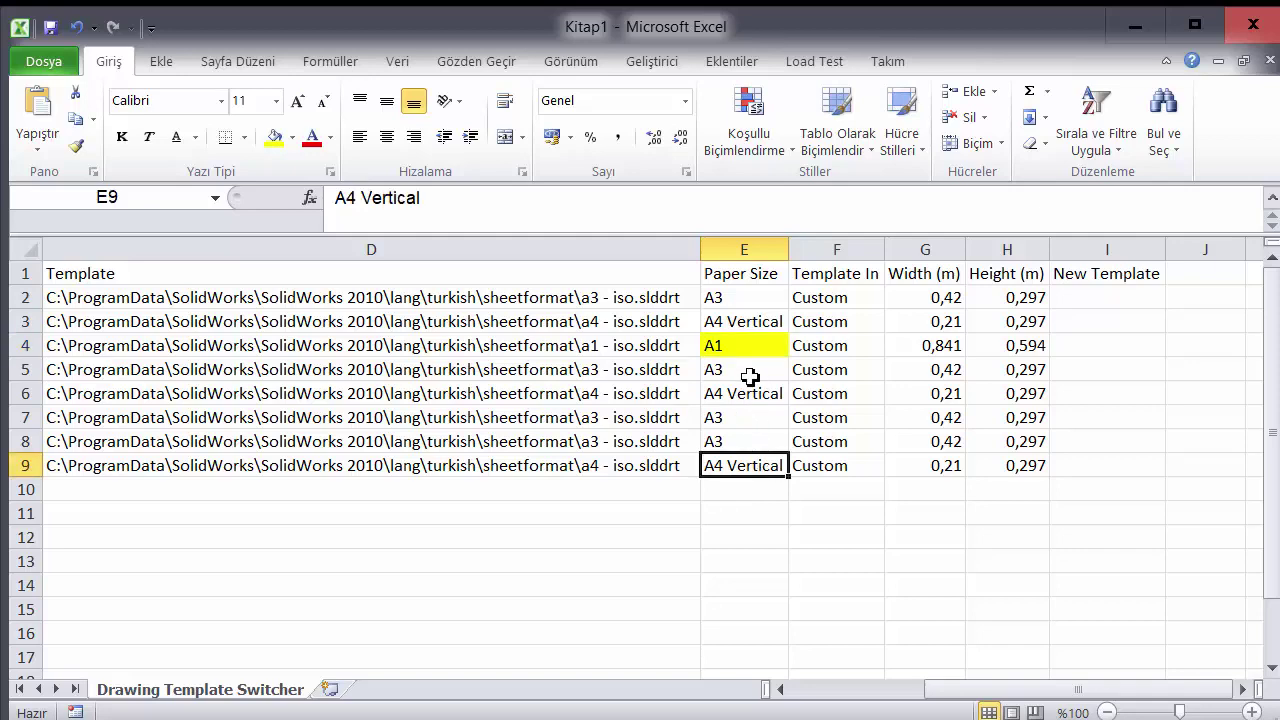
Step: Save the workbook to the desktop as testdrawing, replacing the existing file
{"action": "left_click", "coordinate": [50, 31]}
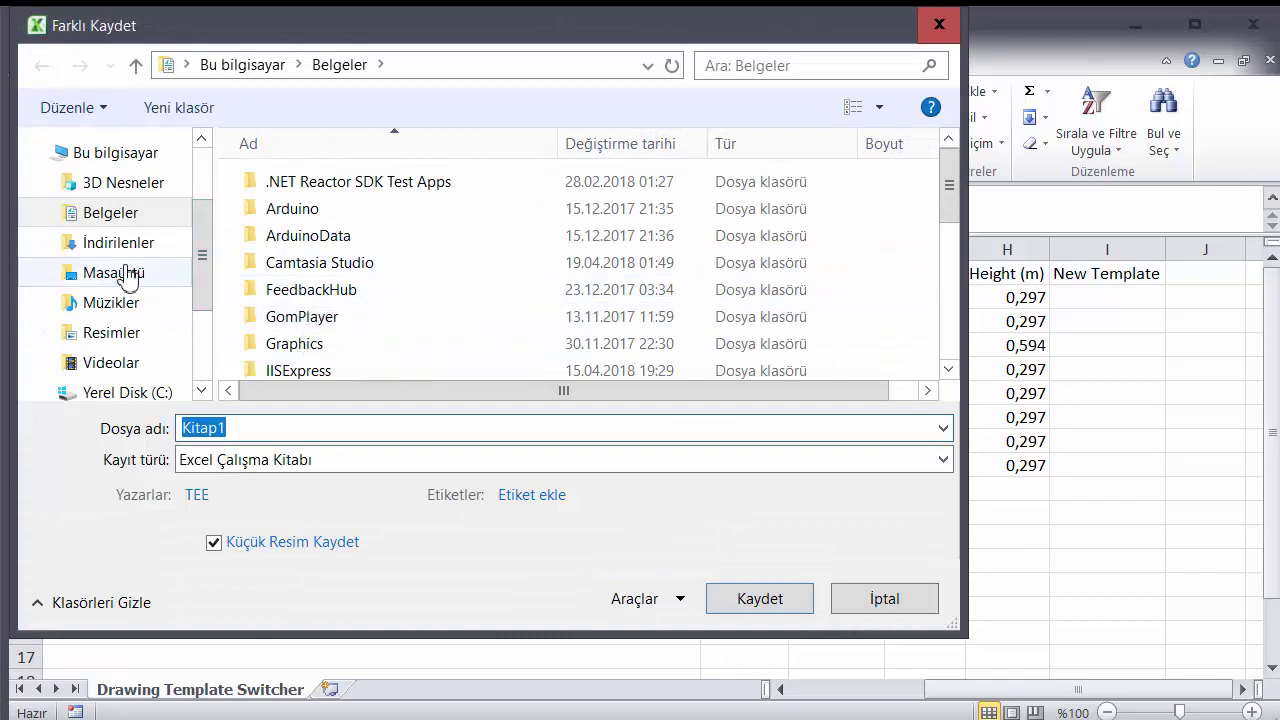
{"action": "left_click", "coordinate": [114, 277]}
{"action": "left_click", "coordinate": [900, 274]}
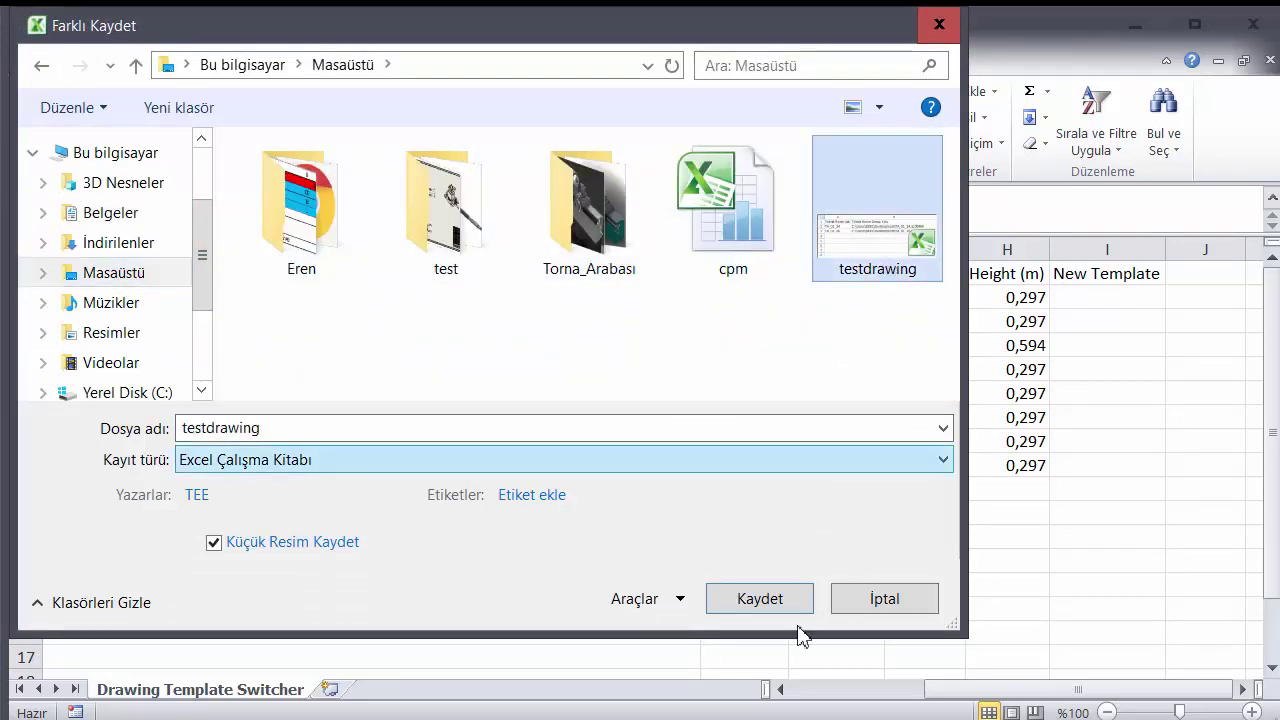
{"action": "left_click", "coordinate": [745, 605]}
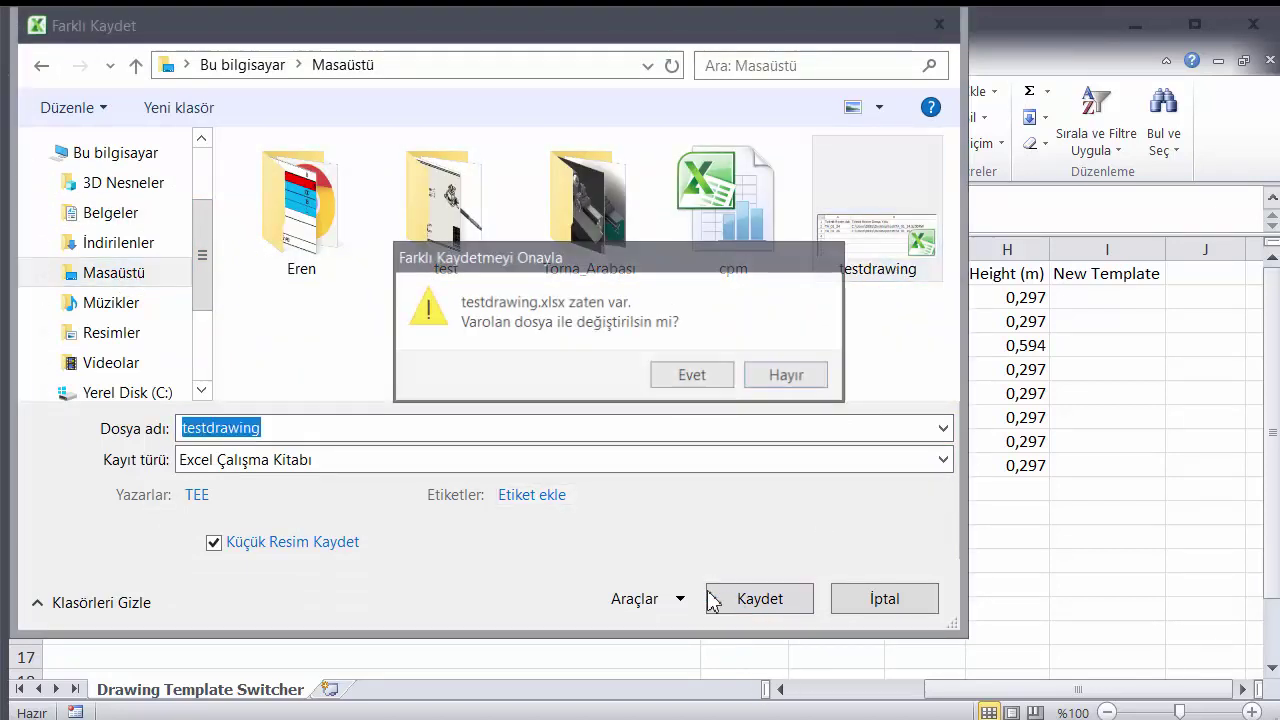
{"action": "left_click", "coordinate": [693, 377]}
{"action": "left_click", "coordinate": [968, 534]}
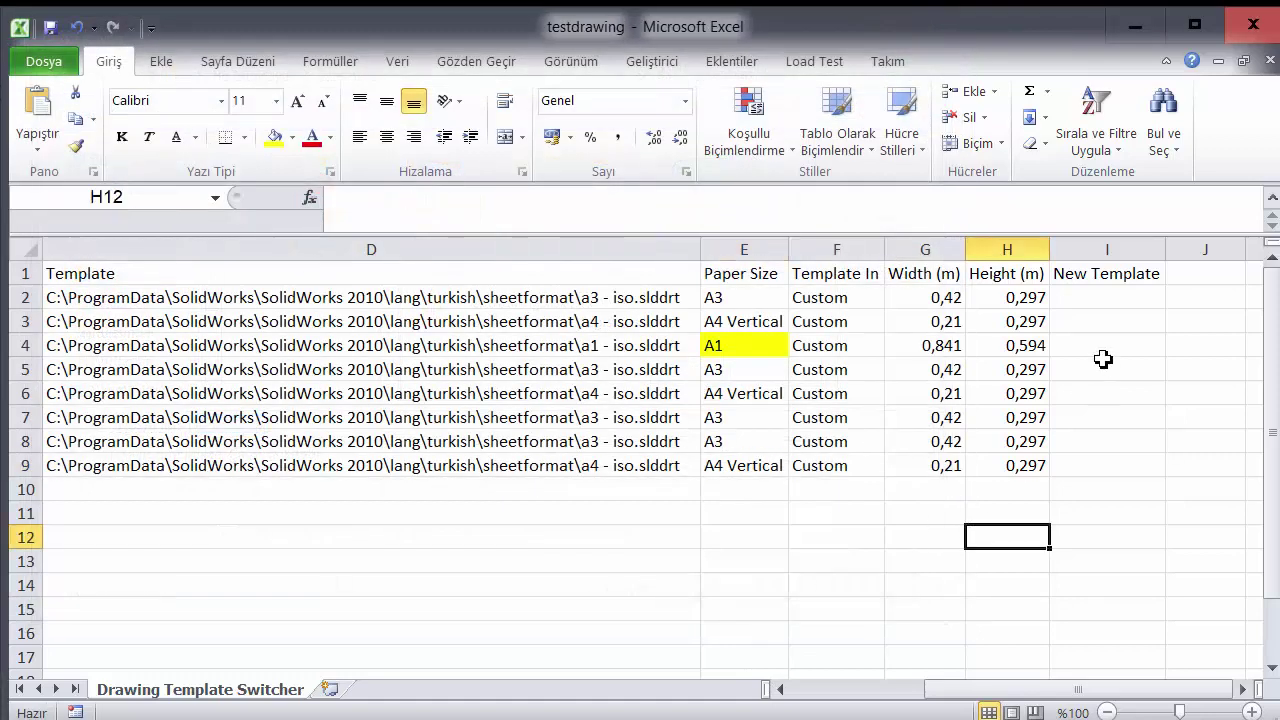
Step: Switch to SOLIDWORKS and open the recent drawing TA_01_13.SLDDRW
{"action": "left_click", "coordinate": [1080, 296]}
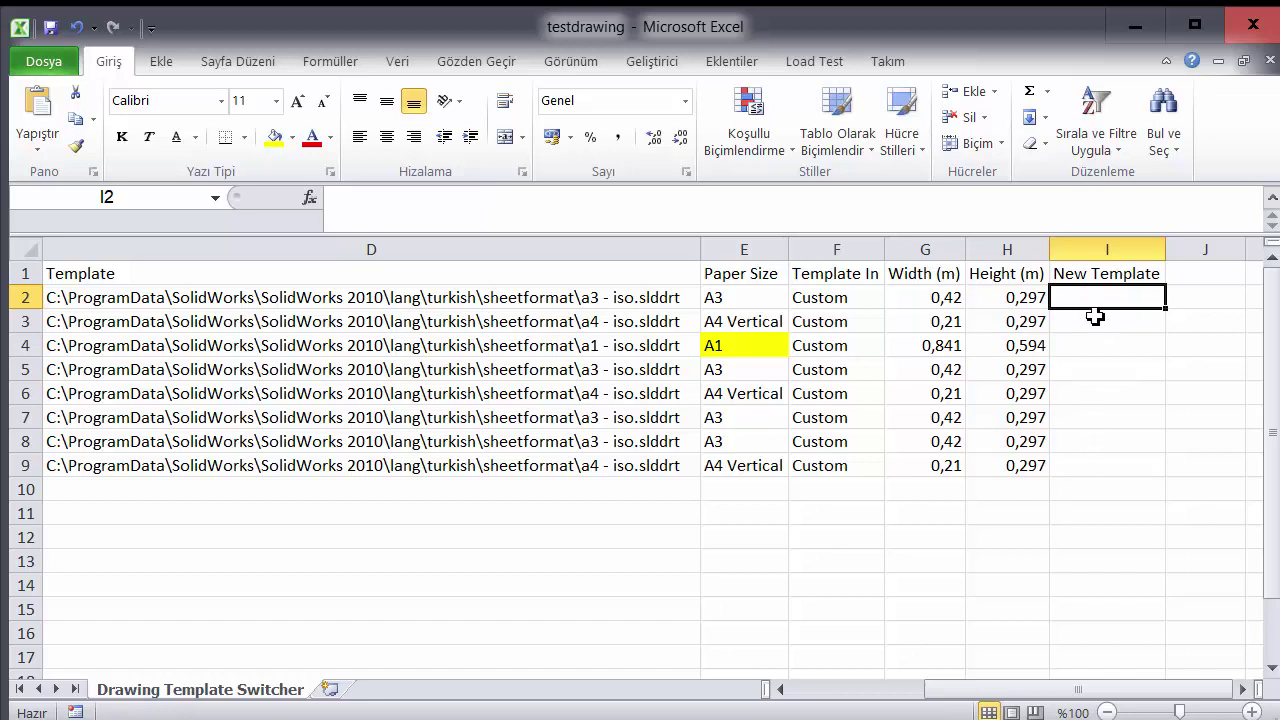
{"action": "left_click", "coordinate": [254, 320]}
{"action": "left_click", "coordinate": [257, 297]}
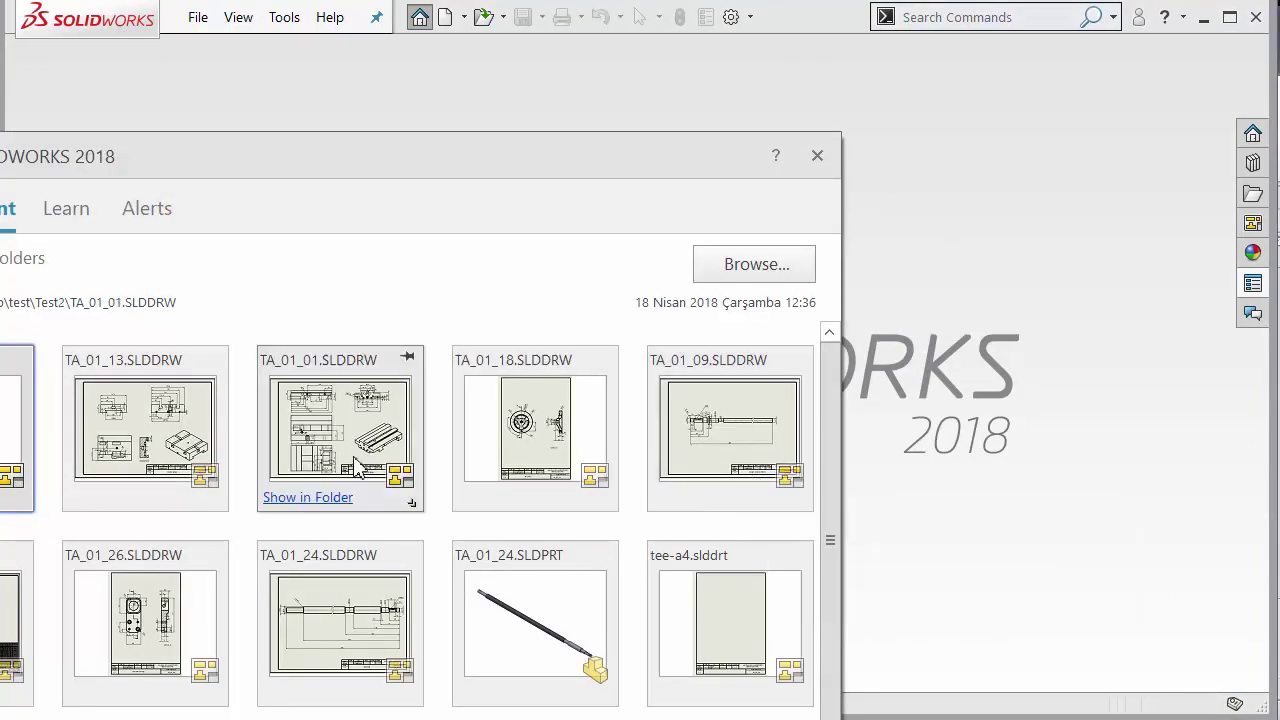
{"action": "left_click", "coordinate": [122, 388]}
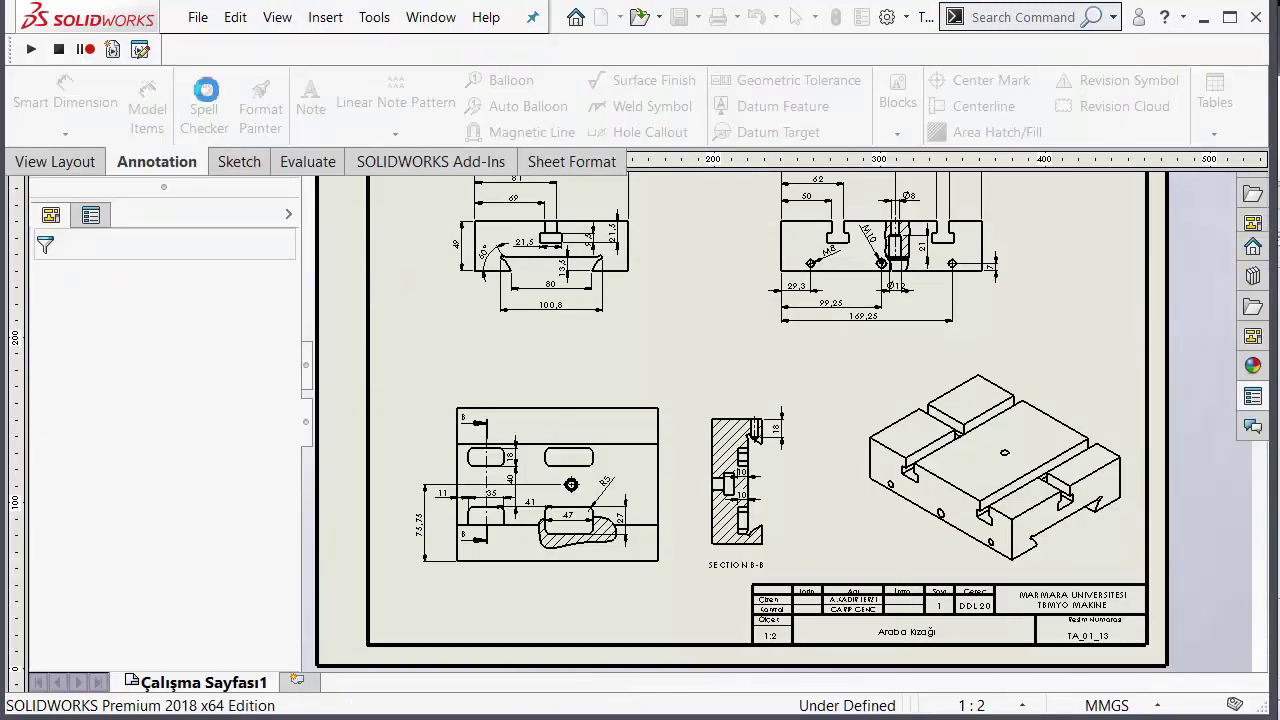
Step: Start saving the drawing's sheet format and locate the existing tee-a3.slddrt file in the sheetformat folder
{"action": "left_click", "coordinate": [198, 17]}
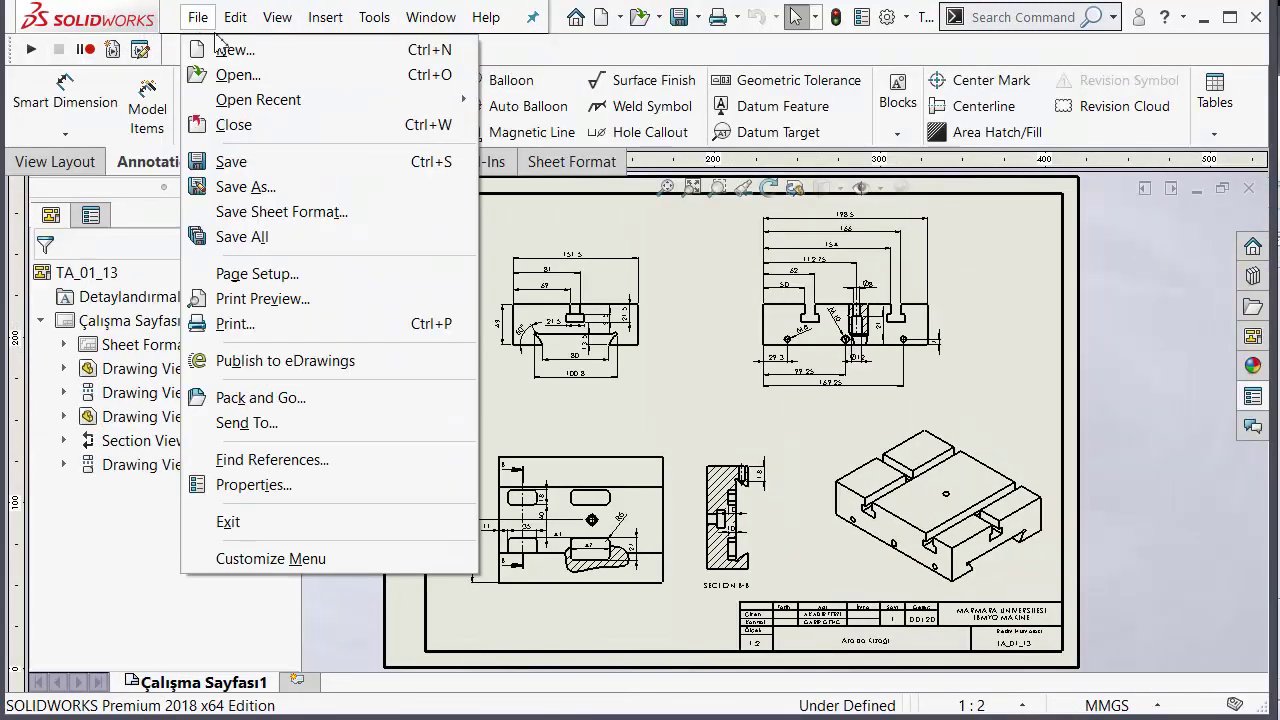
{"action": "left_click", "coordinate": [275, 211]}
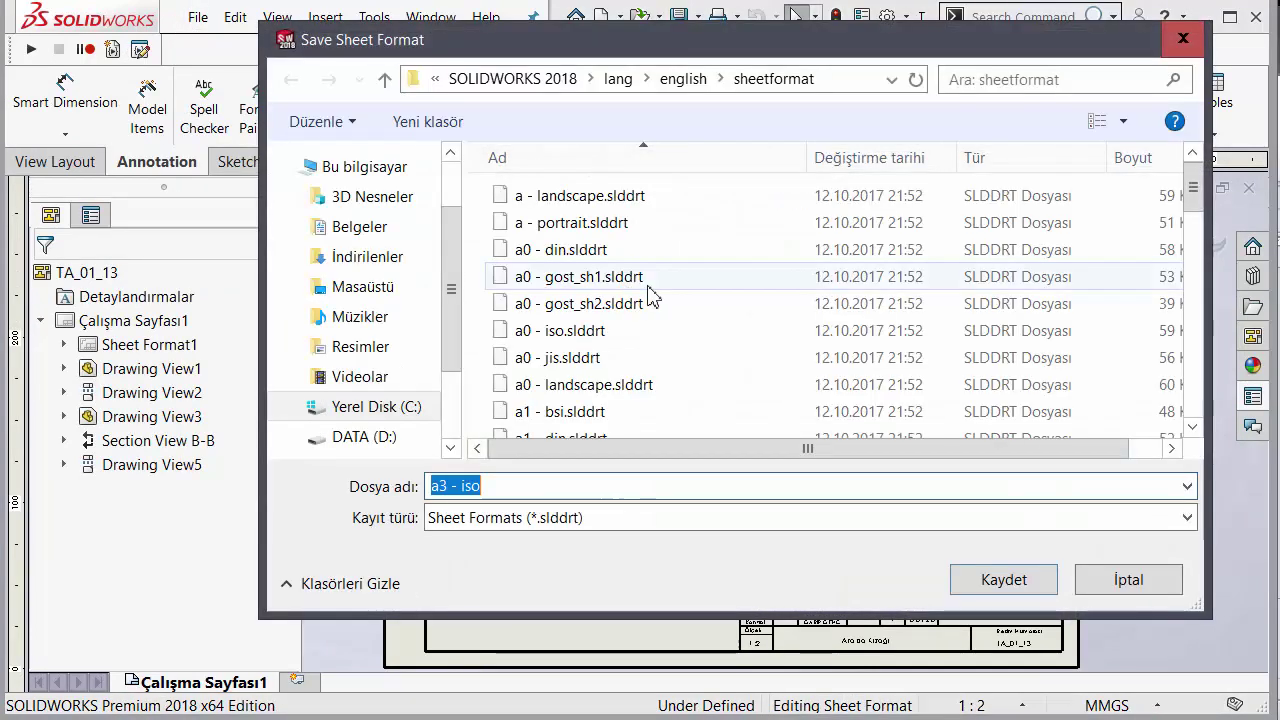
{"action": "left_click", "coordinate": [650, 292]}
{"action": "scroll", "coordinate": [634, 320], "scroll_direction": "down", "scroll_amount": 10}
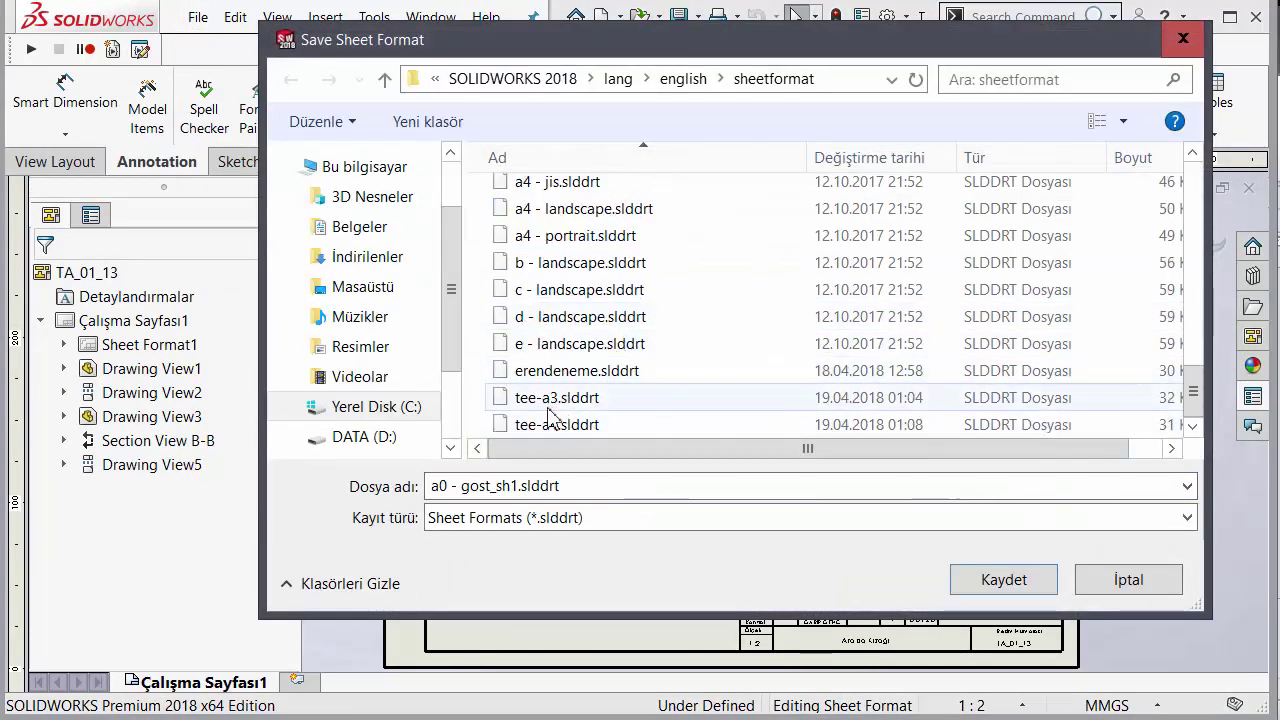
{"action": "left_click", "coordinate": [555, 398]}
Step: Copy the full path of tee-a3.slddrt from the object name in its file properties
{"action": "right_click", "coordinate": [578, 400]}
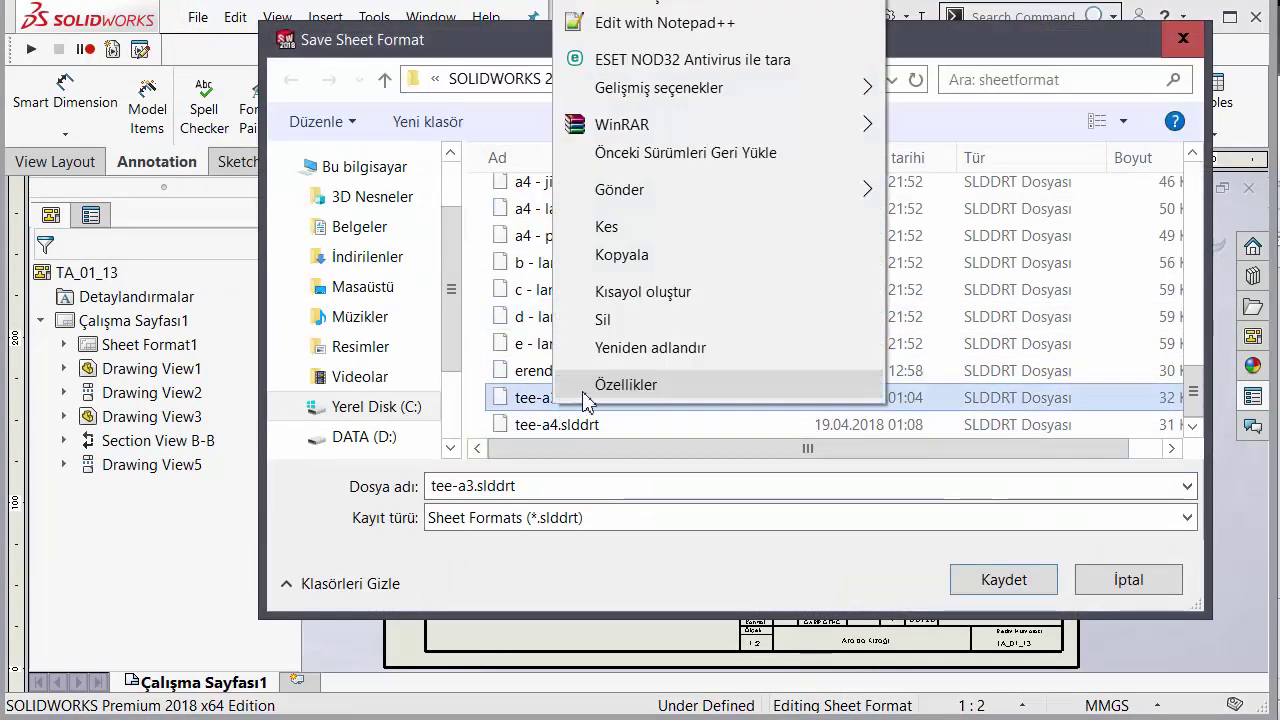
{"action": "left_click", "coordinate": [588, 390]}
{"action": "left_click", "coordinate": [655, 292]}
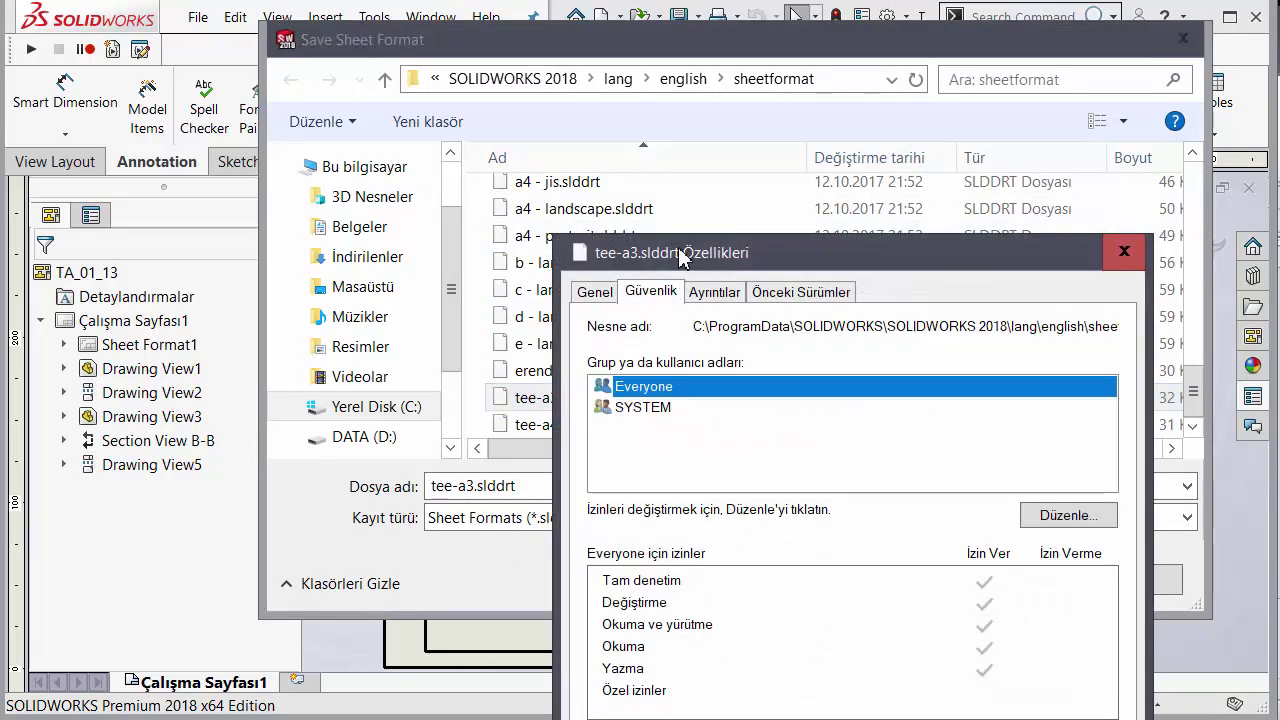
{"action": "left_click_drag", "start_coordinate": [680, 256], "coordinate": [533, 176]}
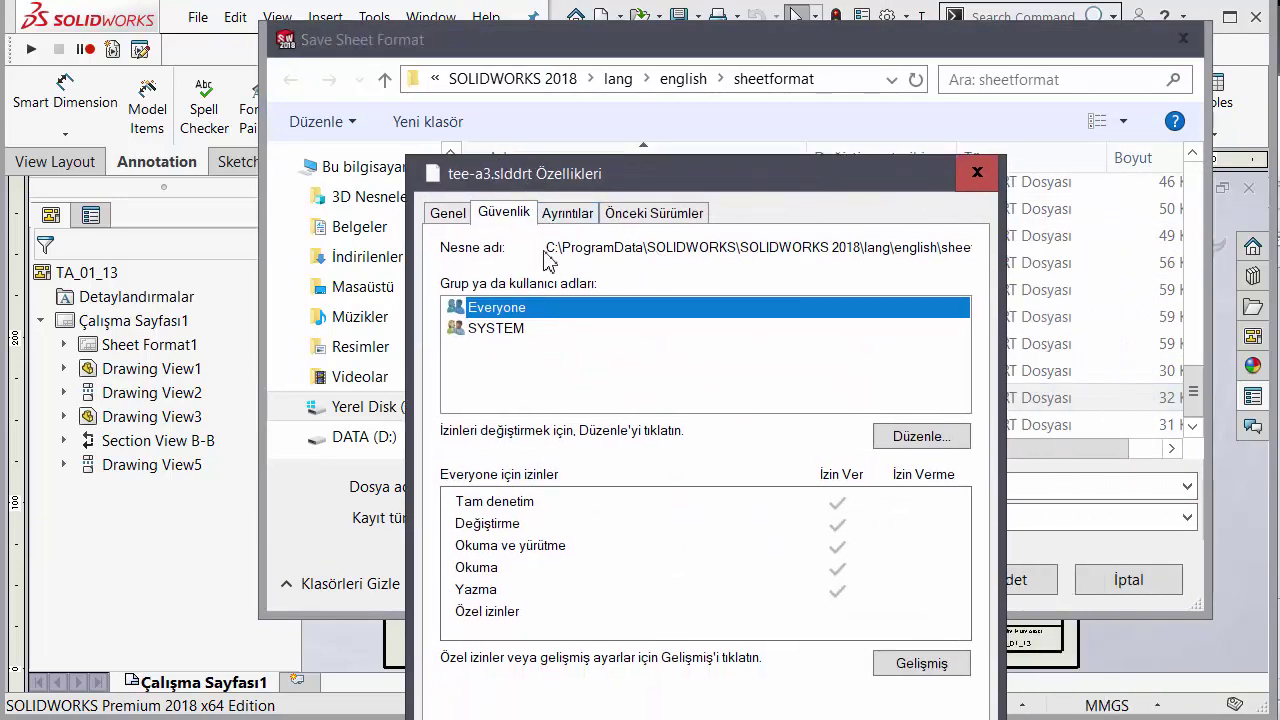
{"action": "left_click_drag", "start_coordinate": [555, 248], "coordinate": [1016, 232]}
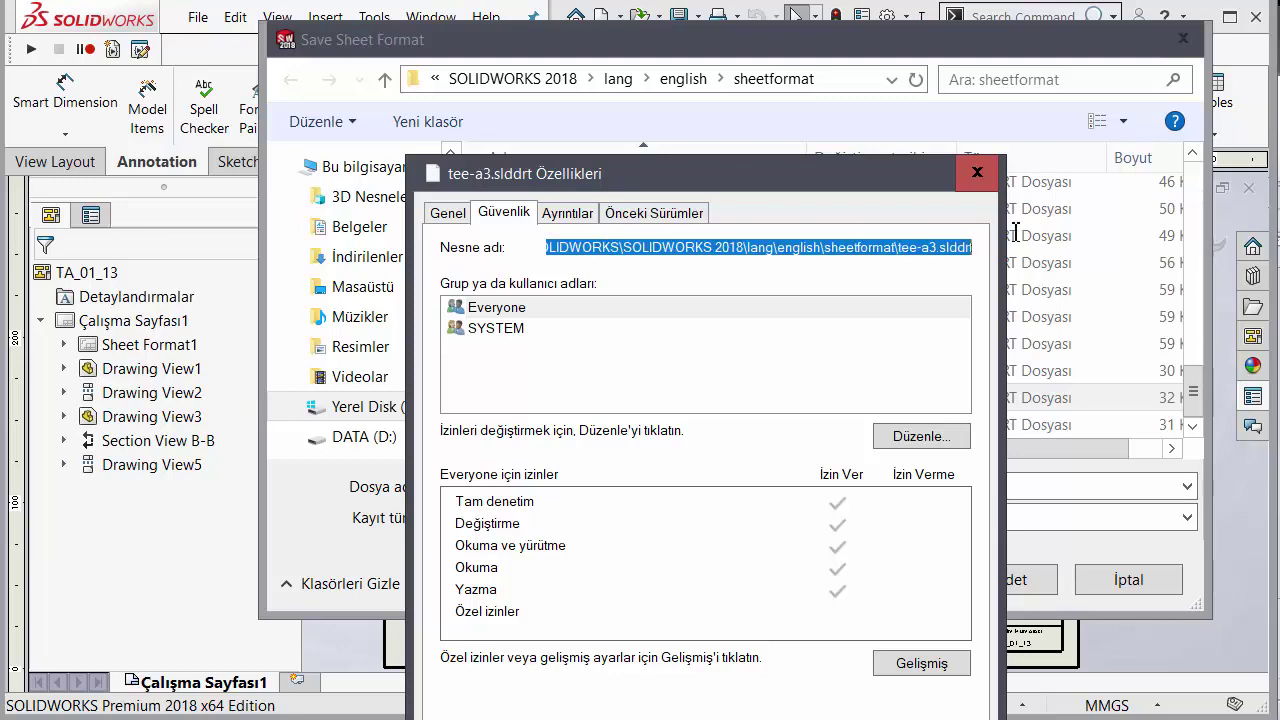
{"action": "right_click", "coordinate": [950, 247]}
{"action": "left_click", "coordinate": [935, 311]}
Step: Close the file properties, cancel saving the sheet format, and exit SOLIDWORKS to return to the testdrawing workbook
{"action": "left_click", "coordinate": [977, 173]}
{"action": "left_click", "coordinate": [1146, 578]}
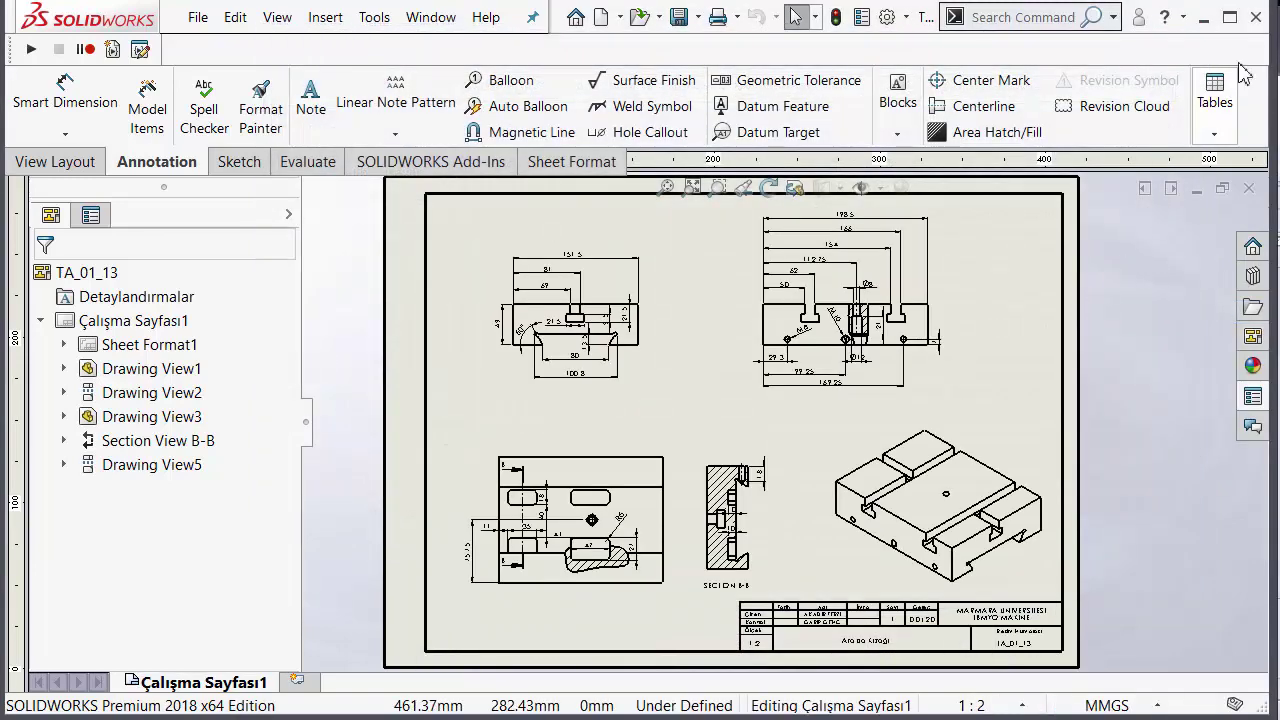
{"action": "left_click", "coordinate": [1256, 18]}
{"action": "left_click", "coordinate": [905, 525]}
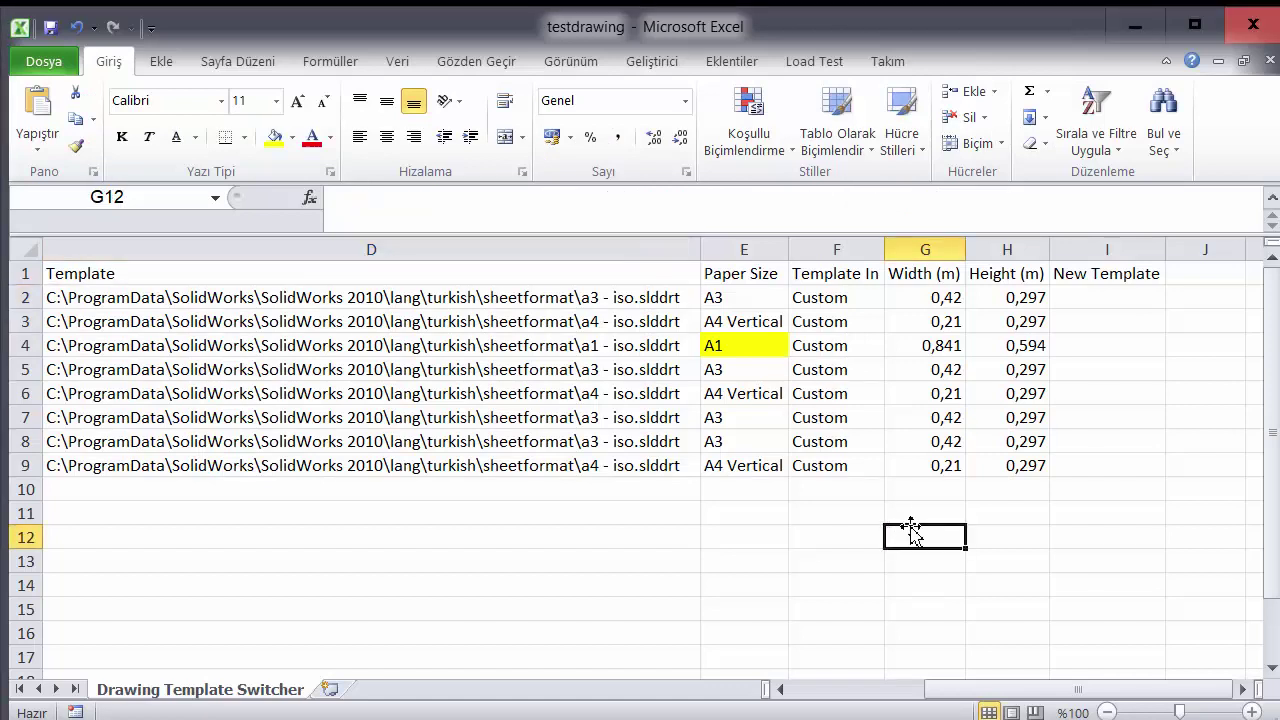
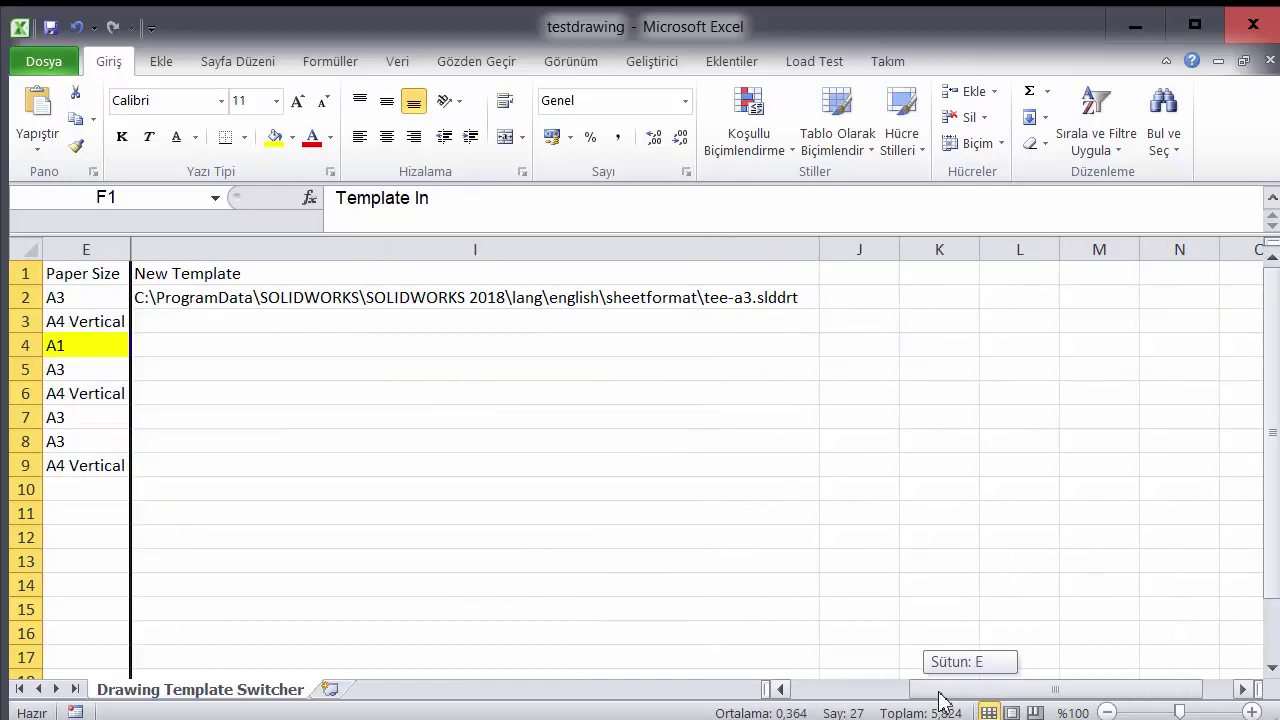
{"action": "left_click", "coordinate": [474, 463]}
{"action": "left_click", "coordinate": [380, 250]}
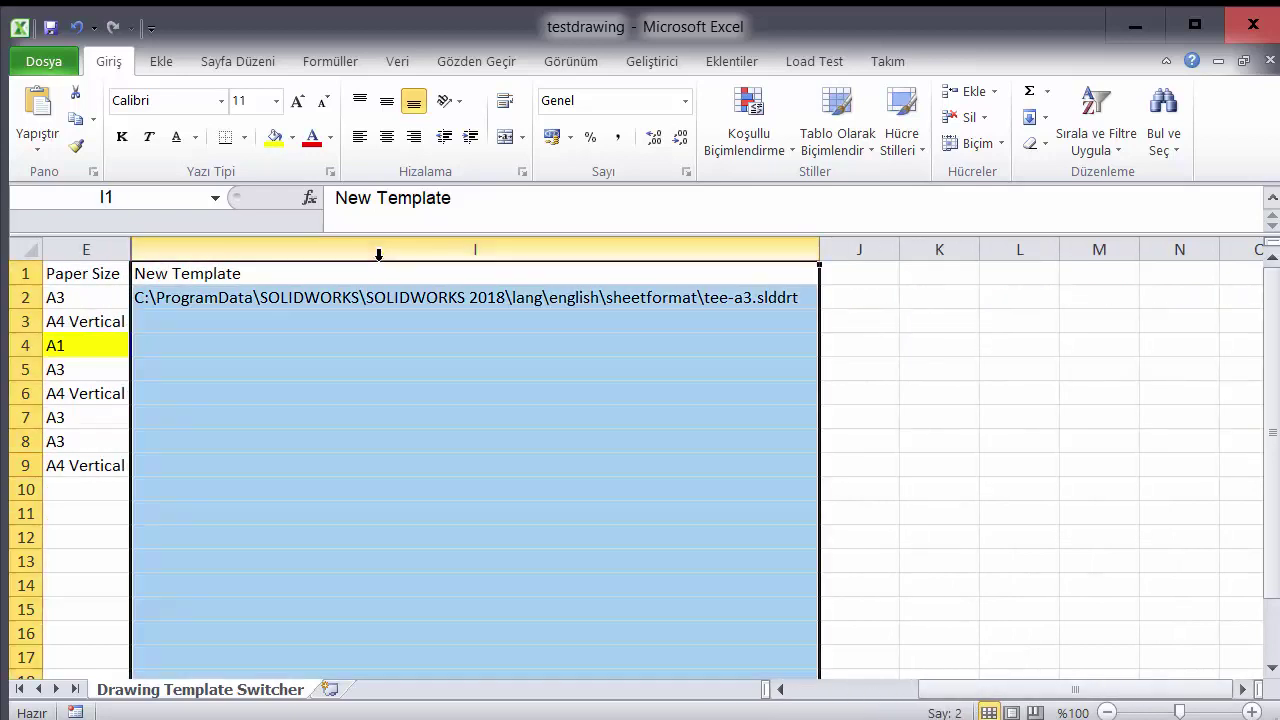
{"action": "left_click", "coordinate": [371, 340]}
{"action": "left_click", "coordinate": [405, 250]}
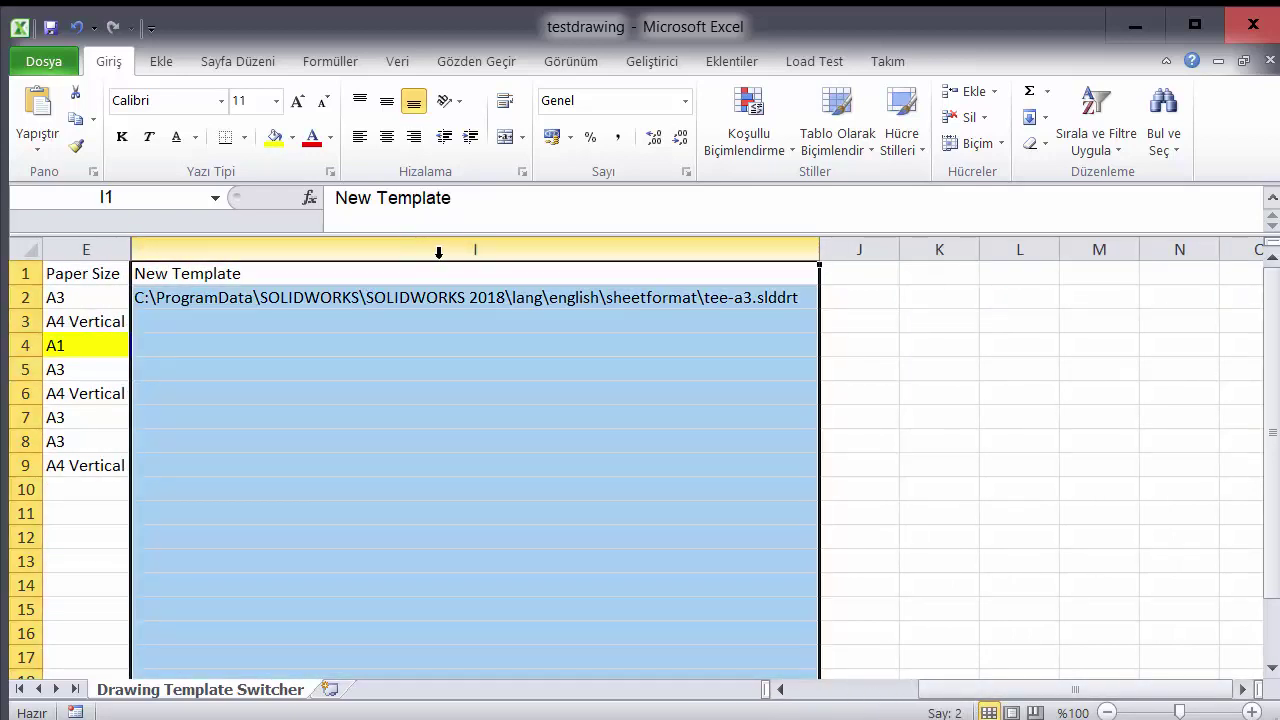
{"action": "left_click", "coordinate": [442, 338]}
{"action": "mouse_move", "coordinate": [957, 694]}
{"action": "left_mouse_down"}
{"action": "mouse_move", "coordinate": [909, 691]}
{"action": "mouse_move", "coordinate": [993, 680]}
{"action": "mouse_move", "coordinate": [940, 668]}
{"action": "mouse_move", "coordinate": [972, 682]}
{"action": "left_mouse_up"}
{"action": "left_click", "coordinate": [868, 416]}
Step: Fill the tee-a3.slddrt path from I2 down the New Template column through I9
{"action": "left_click", "coordinate": [800, 298]}
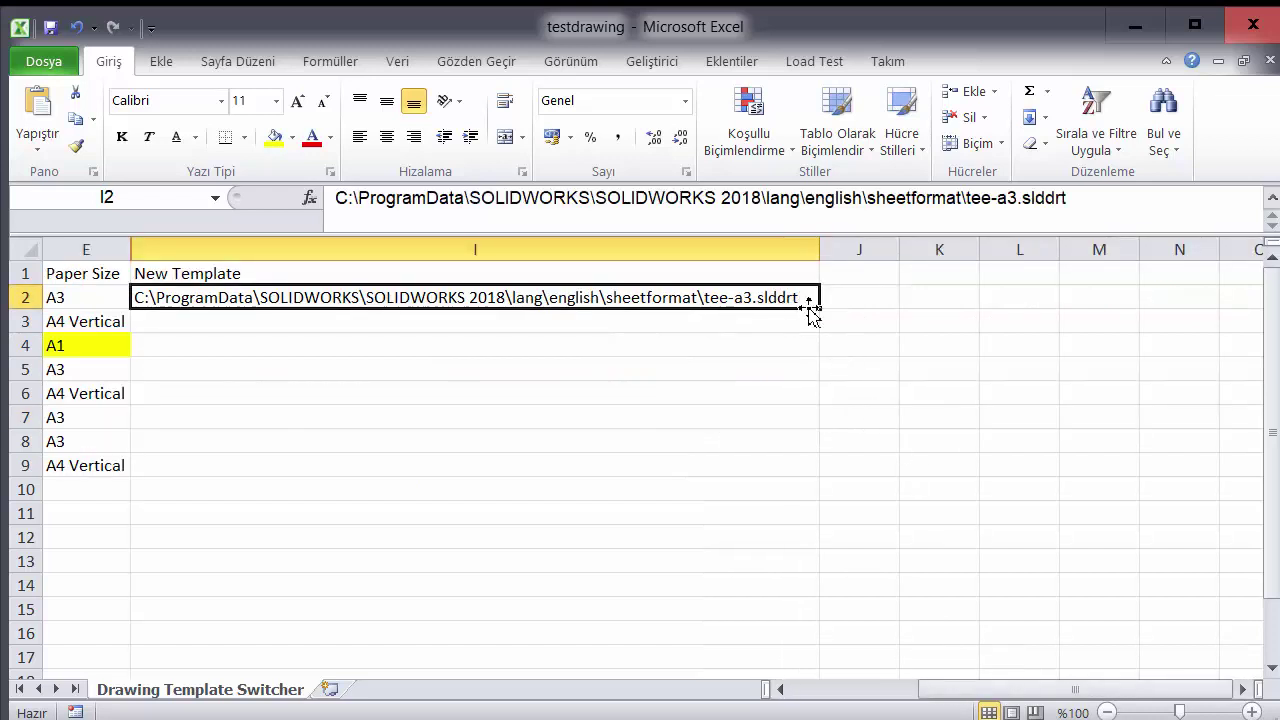
{"action": "left_click_drag", "start_coordinate": [820, 309], "coordinate": [838, 474]}
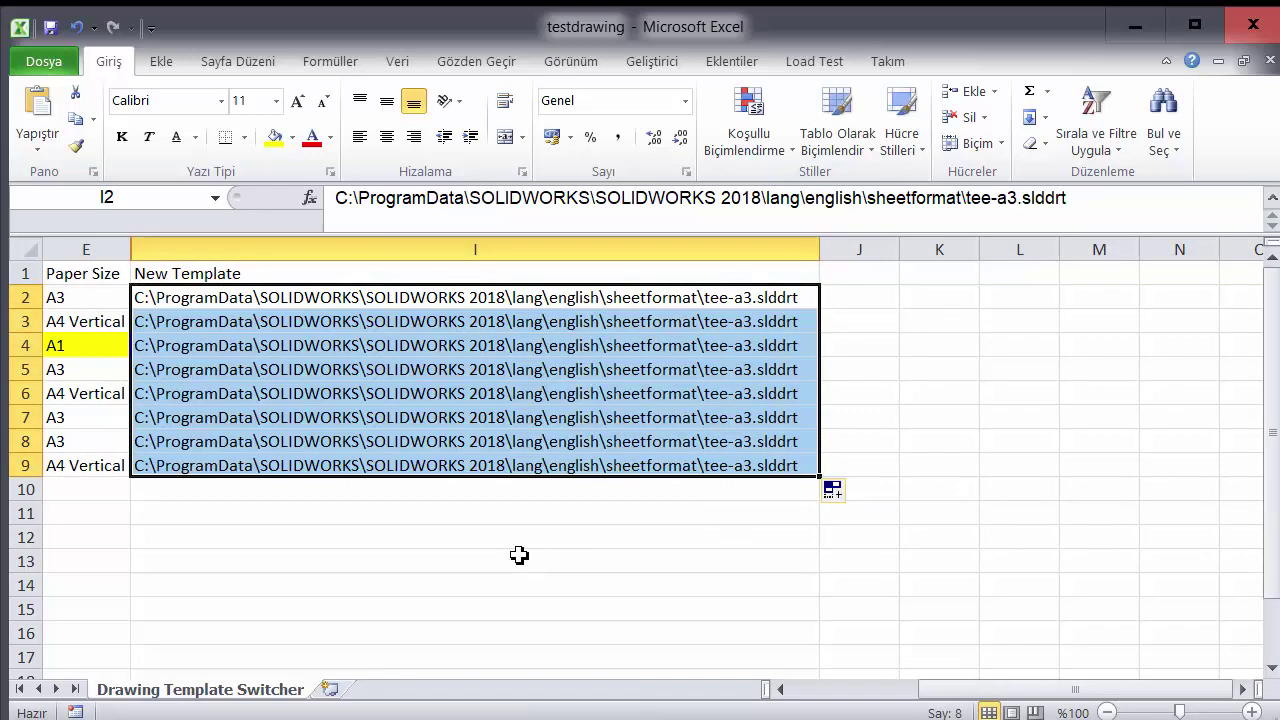
{"action": "left_click", "coordinate": [565, 540]}
Step: Change the New Template path in I3 to tee-a4.slddrt to match its A4 Vertical paper size
{"action": "left_click_drag", "start_coordinate": [932, 678], "coordinate": [830, 686]}
{"action": "scroll", "coordinate": [800, 530], "scroll_direction": "up", "scroll_amount": 2}
{"action": "mouse_move", "coordinate": [950, 690]}
{"action": "left_mouse_down"}
{"action": "mouse_move", "coordinate": [869, 694]}
{"action": "mouse_move", "coordinate": [963, 699]}
{"action": "left_mouse_up"}
{"action": "left_click", "coordinate": [790, 394]}
{"action": "double_click", "coordinate": [752, 320]}
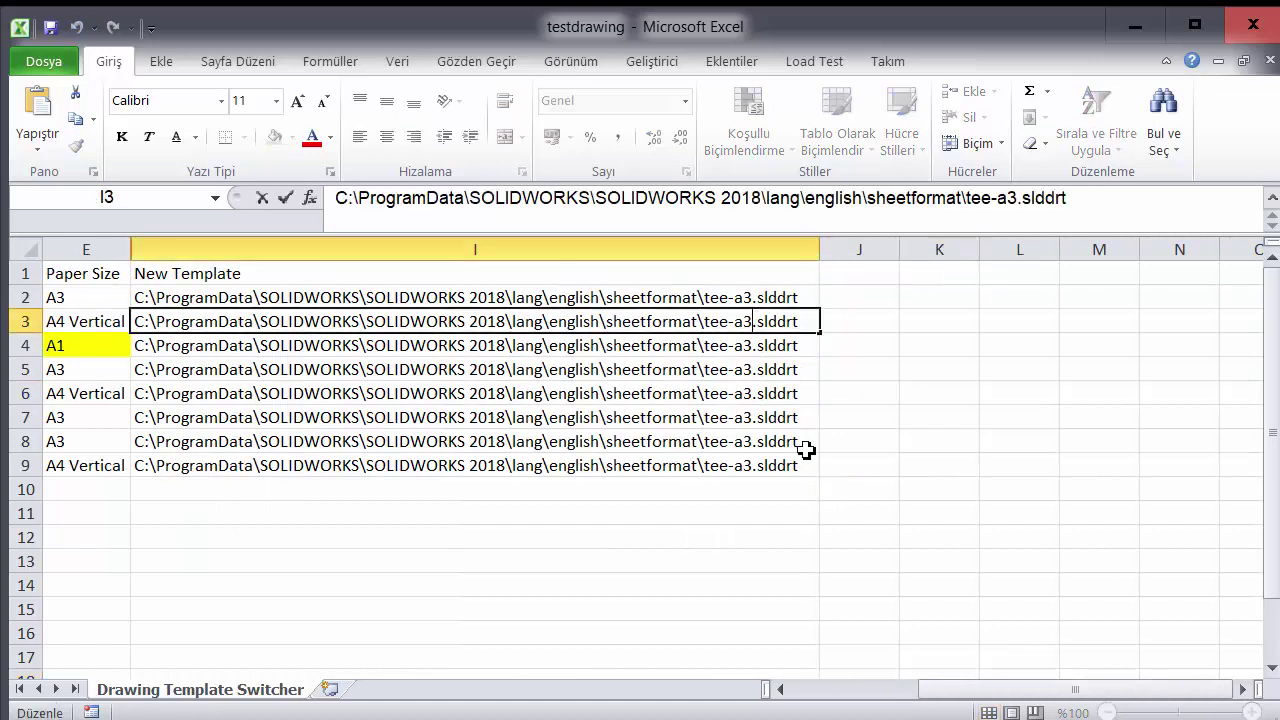
{"action": "key", "text": "BackSpace"}
{"action": "type", "text": "4"}
{"action": "left_click", "coordinate": [776, 464]}
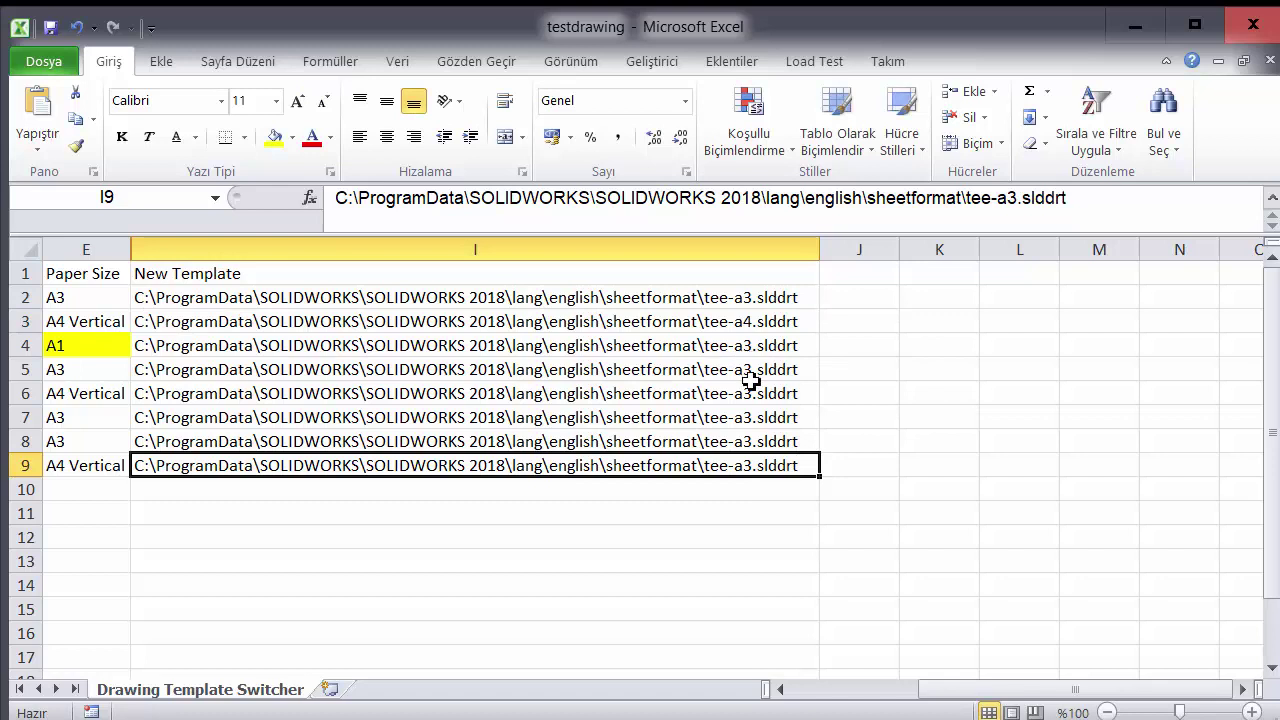
Step: Change the New Template paths in I6 and I9 to tee-a4.slddrt for the remaining A4 Vertical drawings
{"action": "double_click", "coordinate": [752, 393]}
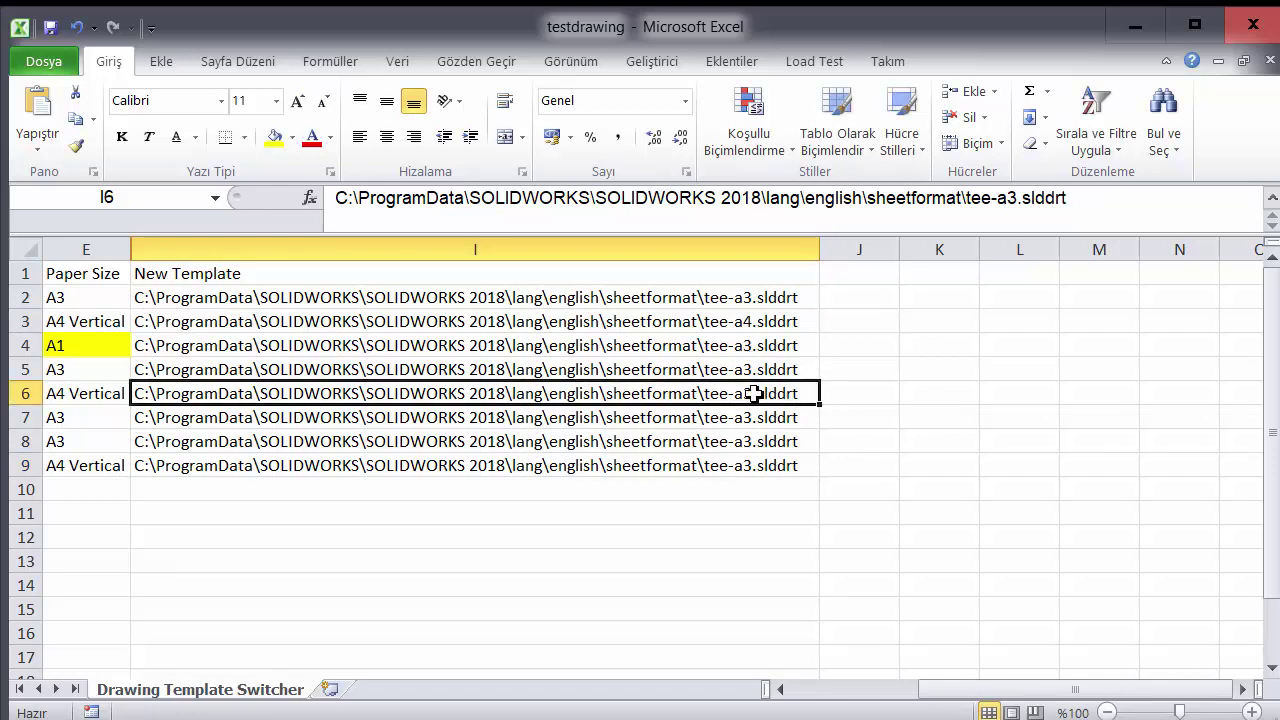
{"action": "key", "text": "shift+Left"}
{"action": "type", "text": "4"}
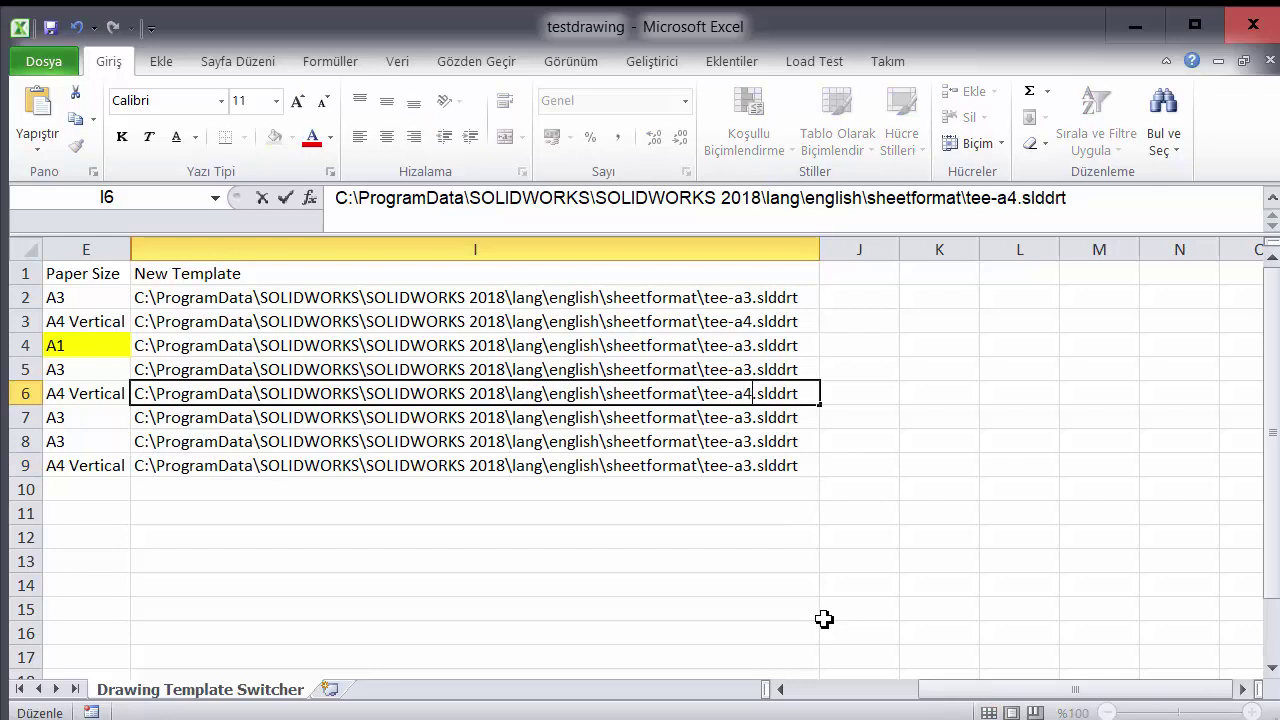
{"action": "left_click", "coordinate": [728, 536]}
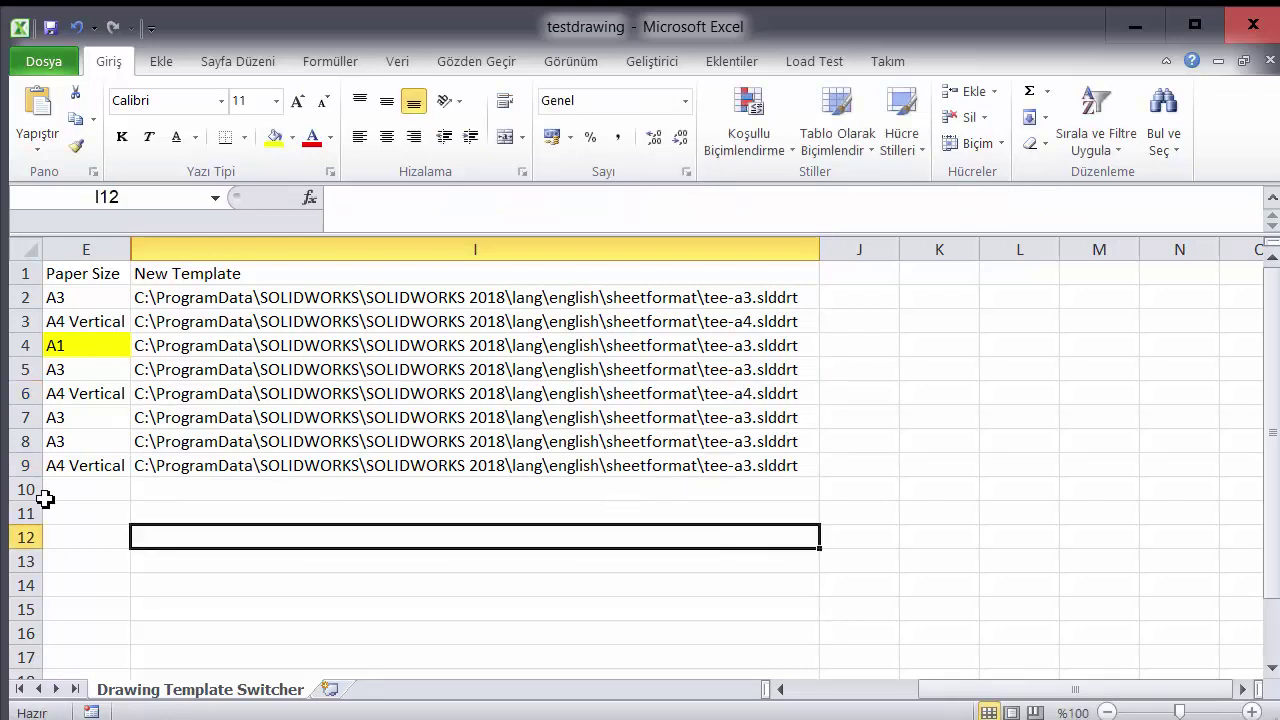
{"action": "double_click", "coordinate": [752, 466]}
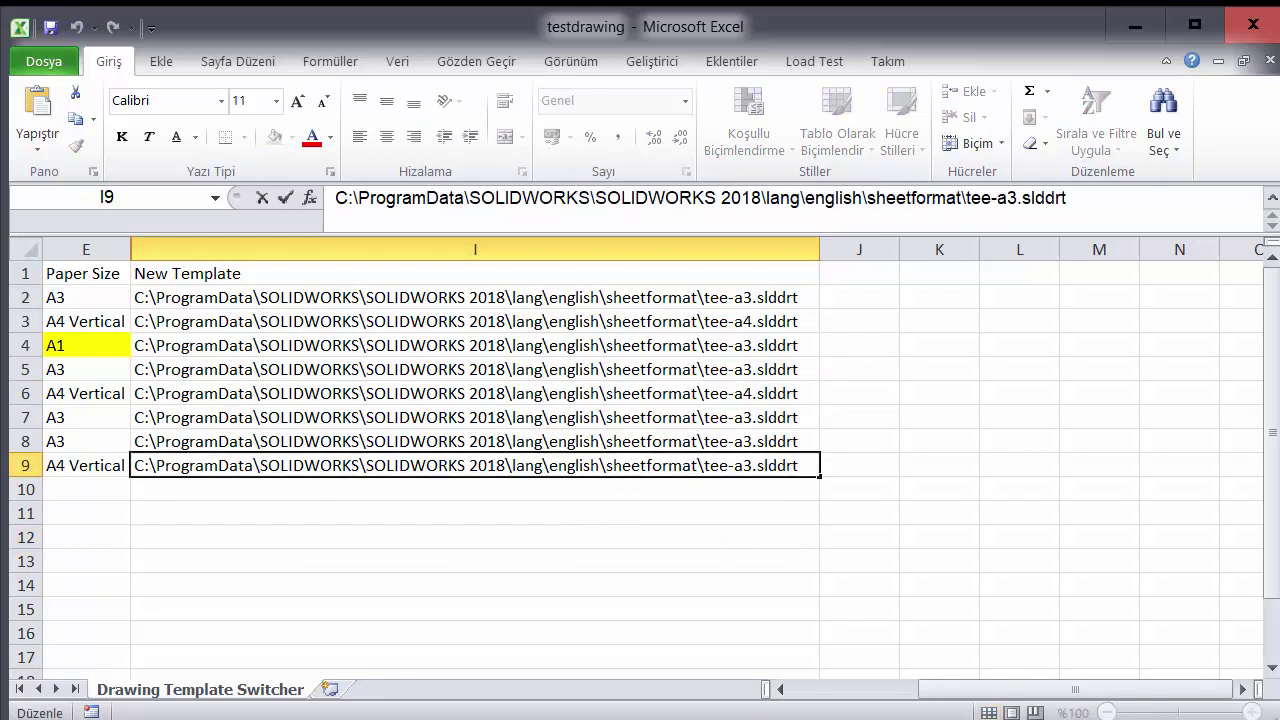
{"action": "key", "text": "BackSpace"}
{"action": "type", "text": "4"}
{"action": "left_click", "coordinate": [762, 566]}
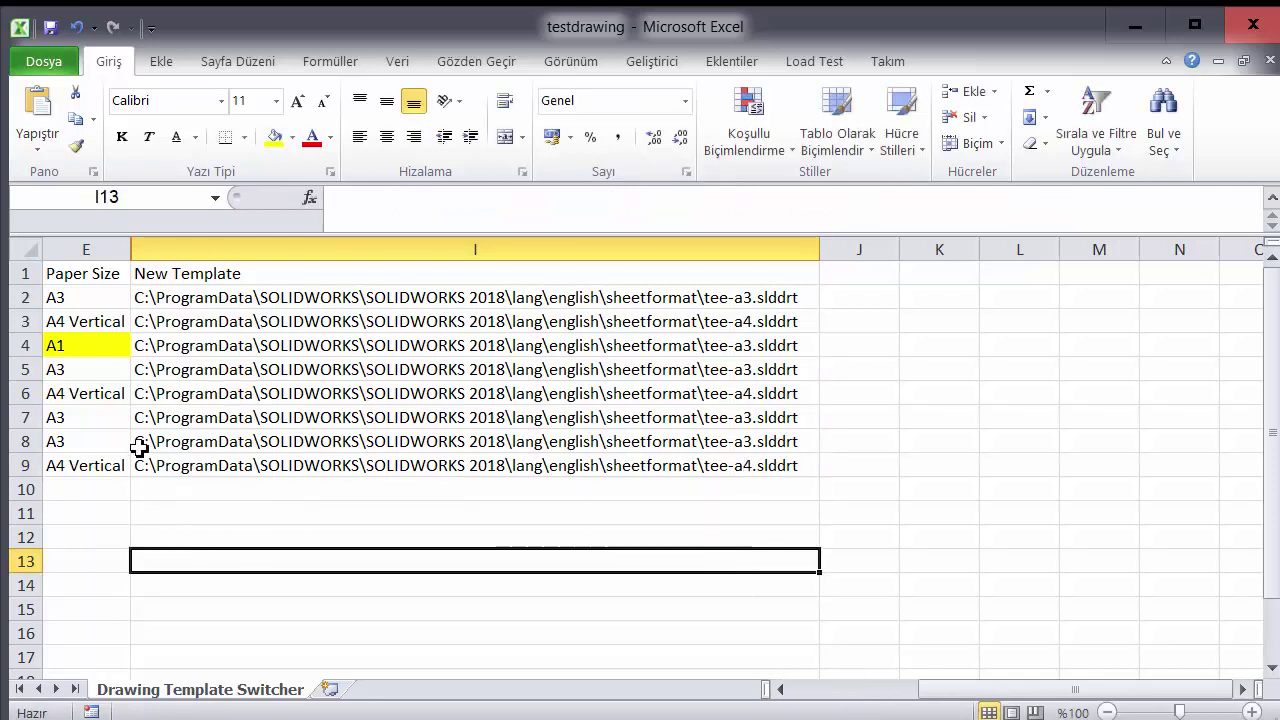
Step: Compare the highlighted A1 paper size in E4 with the new template path assigned in I4
{"action": "left_click", "coordinate": [86, 348]}
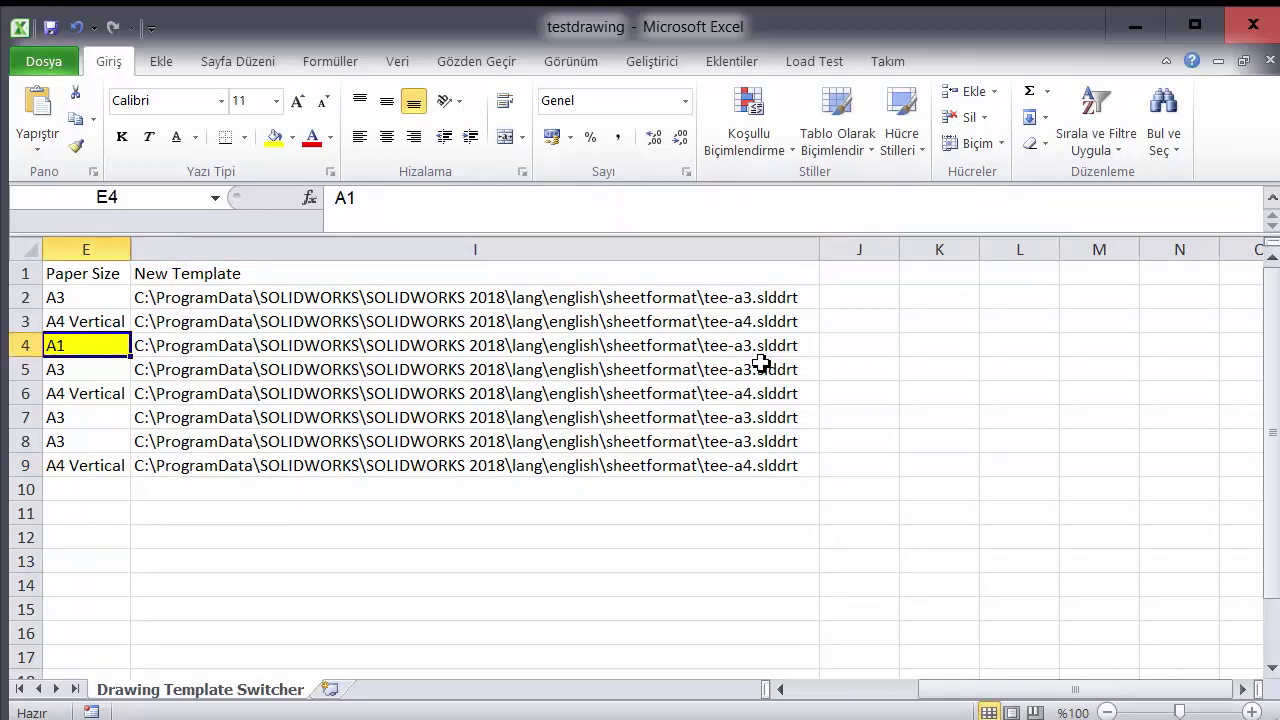
{"action": "left_click", "coordinate": [272, 345]}
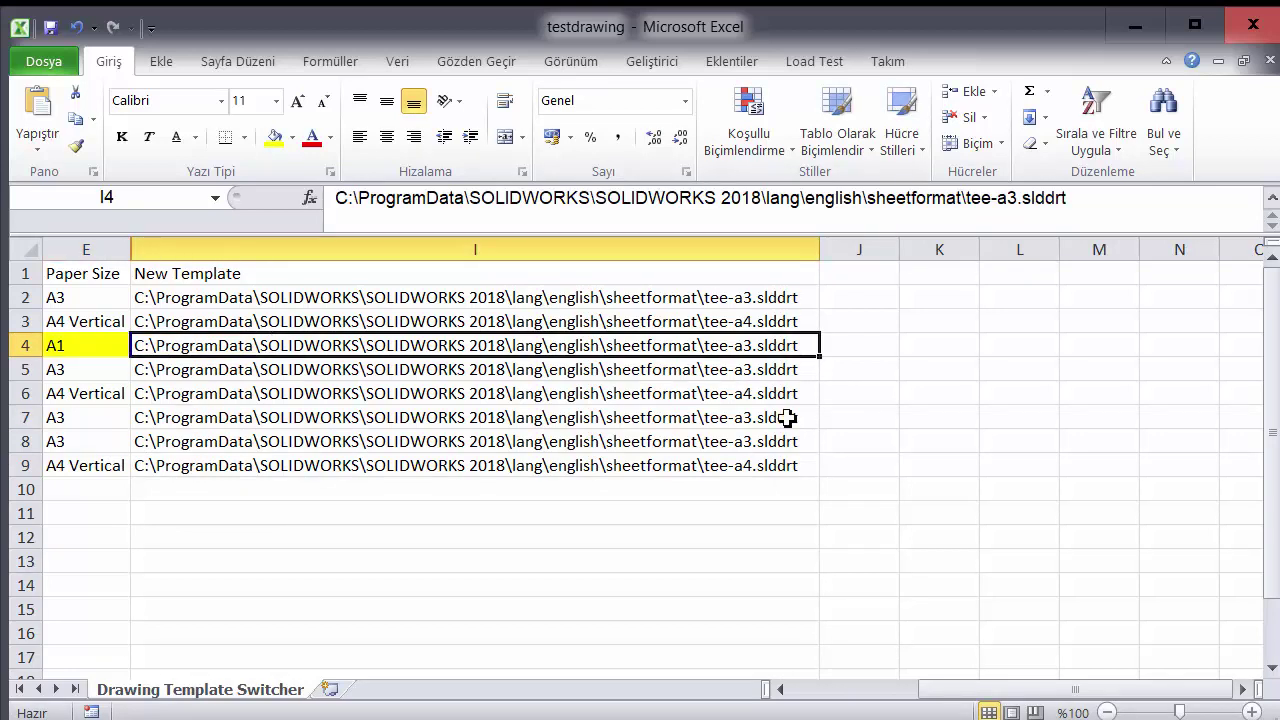
{"action": "left_click", "coordinate": [908, 417]}
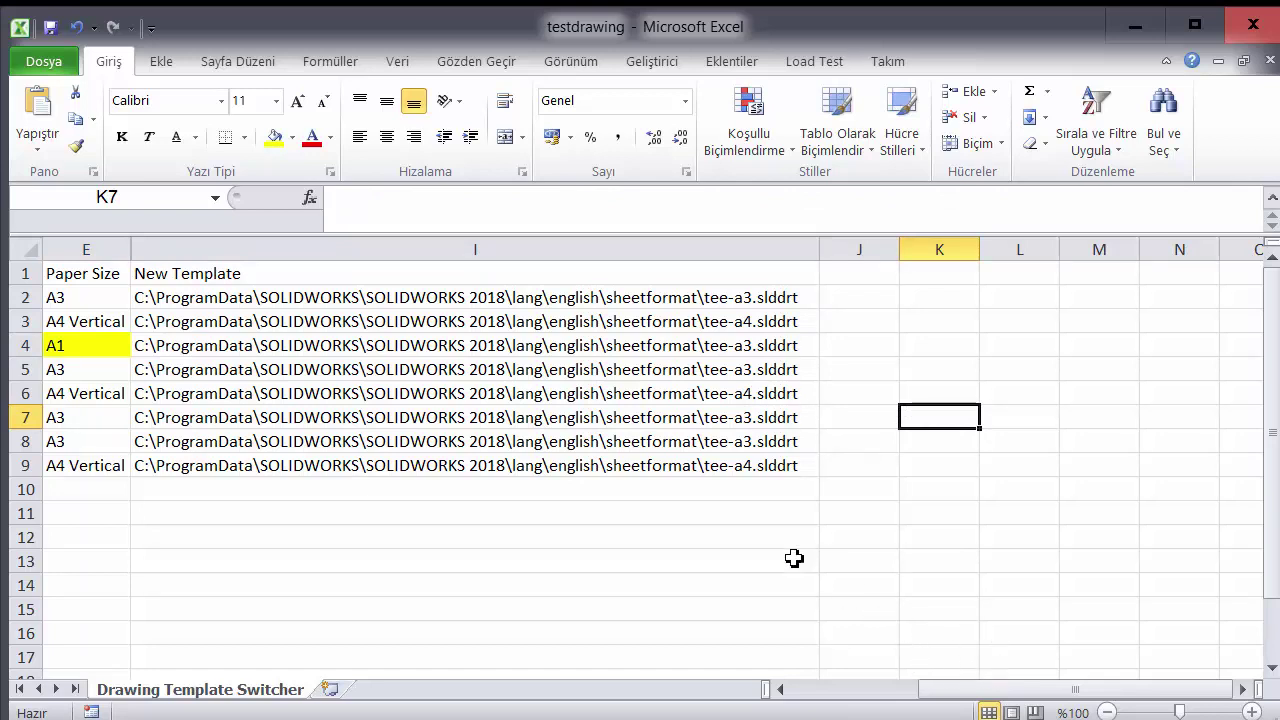
{"action": "left_click", "coordinate": [344, 514]}
{"action": "left_click", "coordinate": [116, 343]}
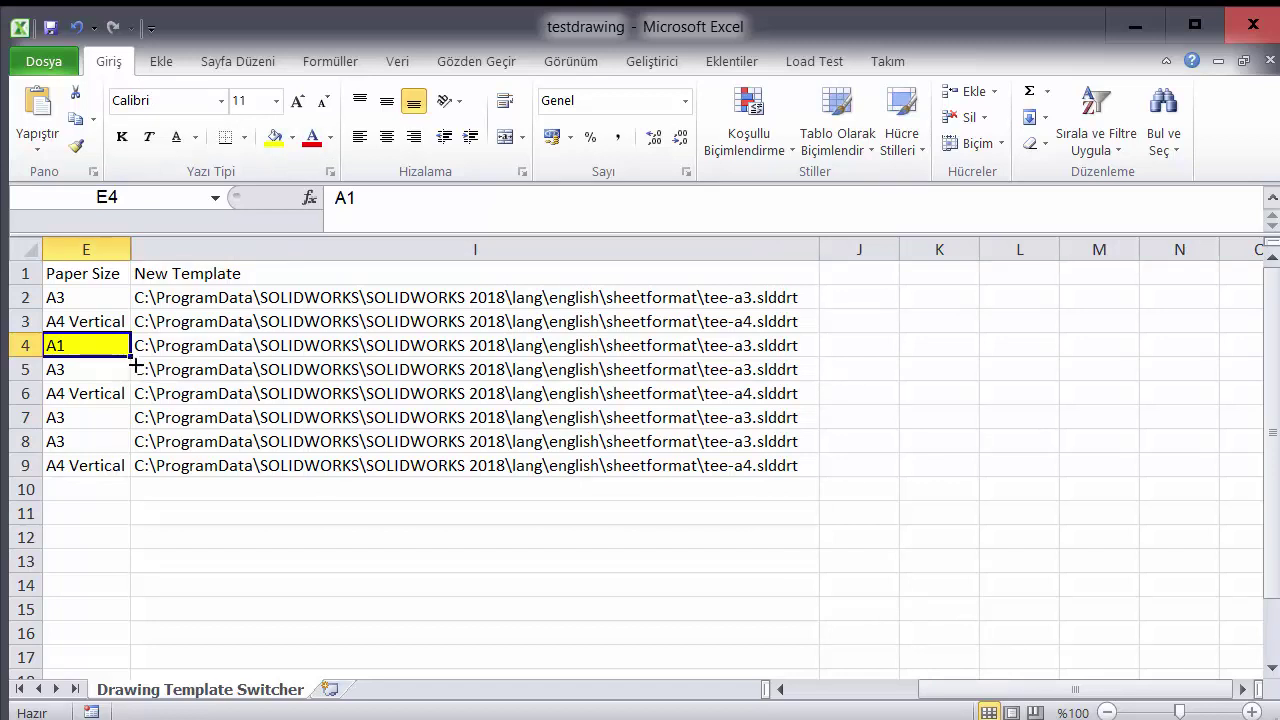
{"action": "left_click", "coordinate": [760, 508]}
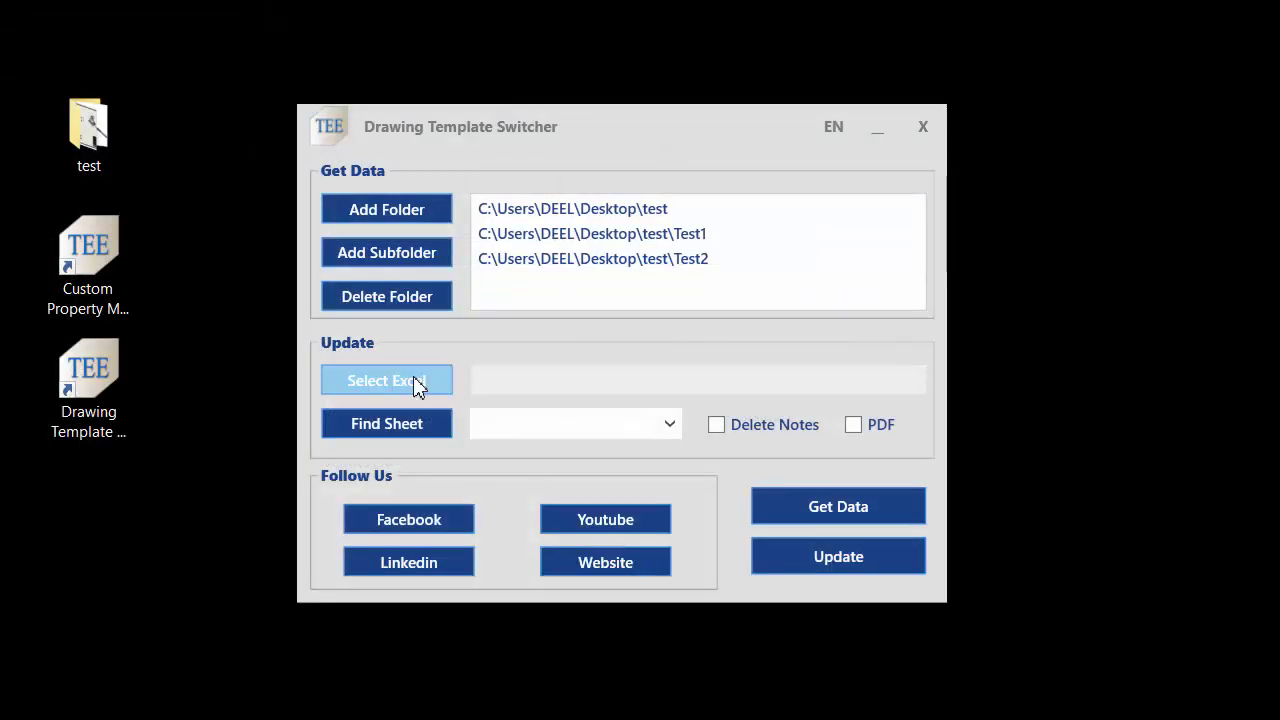
Step: Run the template update from testdrawing.xlsx using its Drawing Template Switcher sheet, with Delete Notes and PDF enabled
{"action": "left_click", "coordinate": [413, 376]}
{"action": "double_click", "coordinate": [766, 492]}
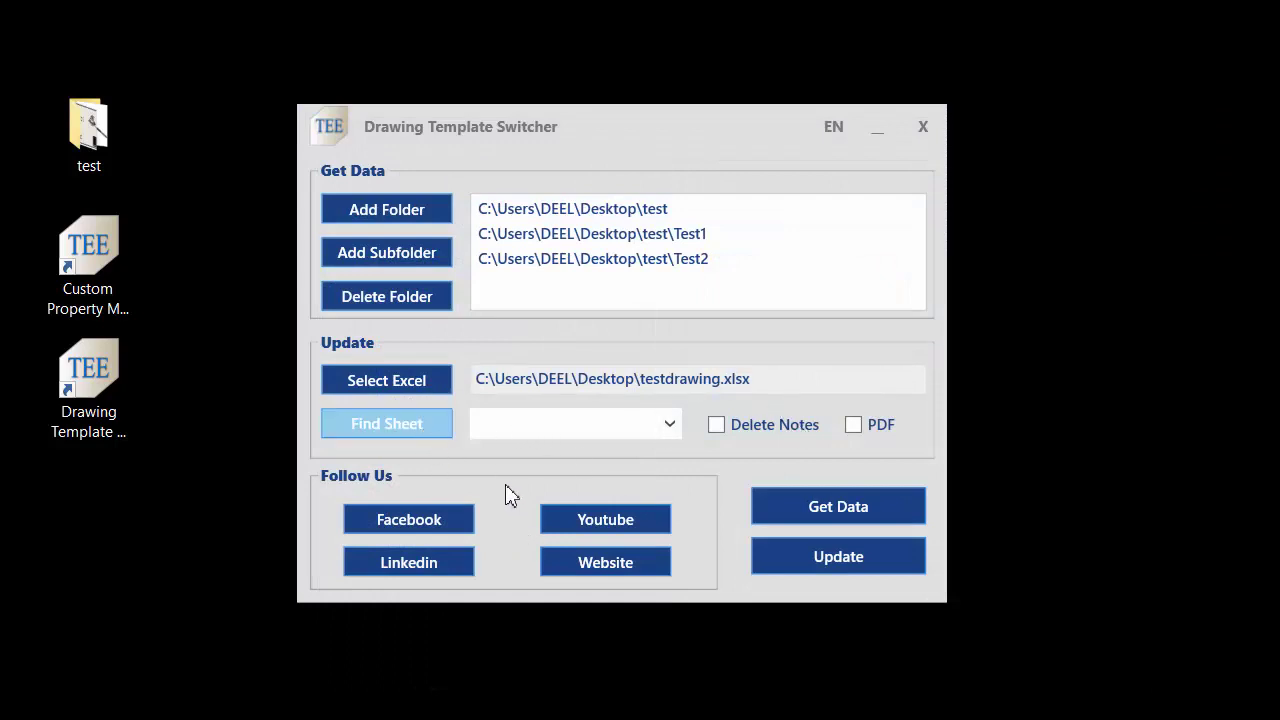
{"action": "left_click", "coordinate": [670, 424]}
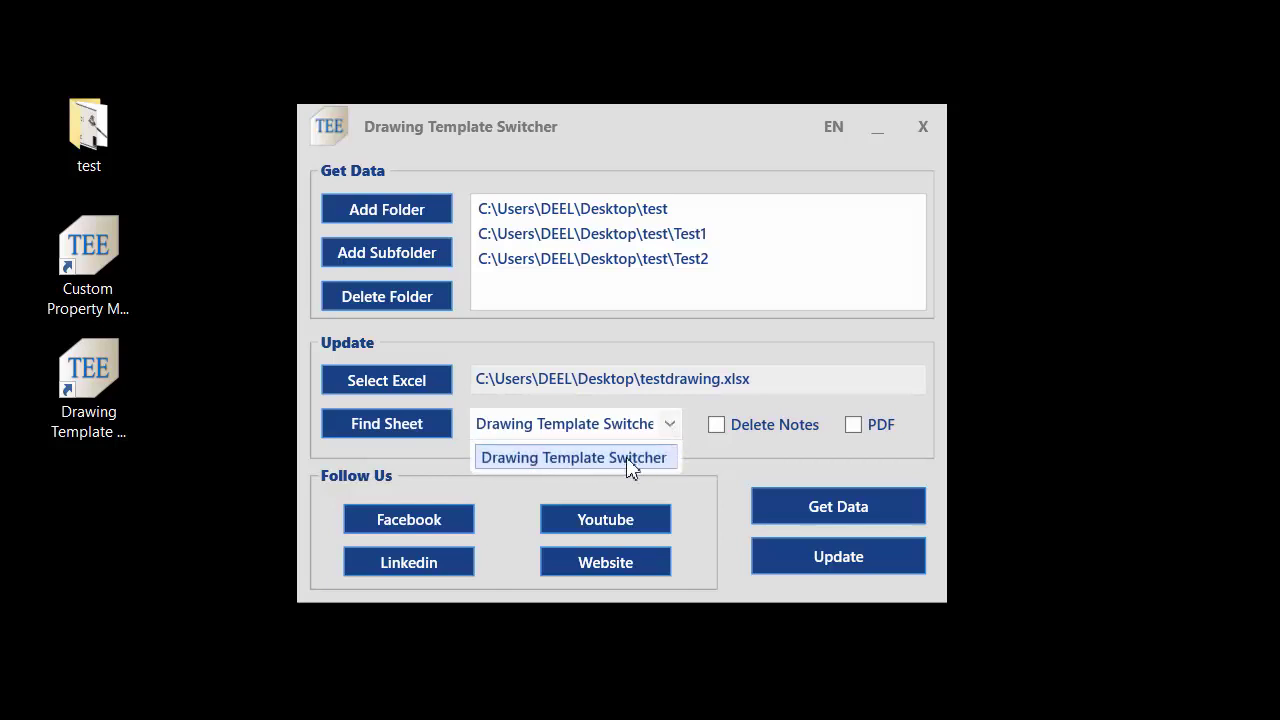
{"action": "left_click", "coordinate": [630, 458]}
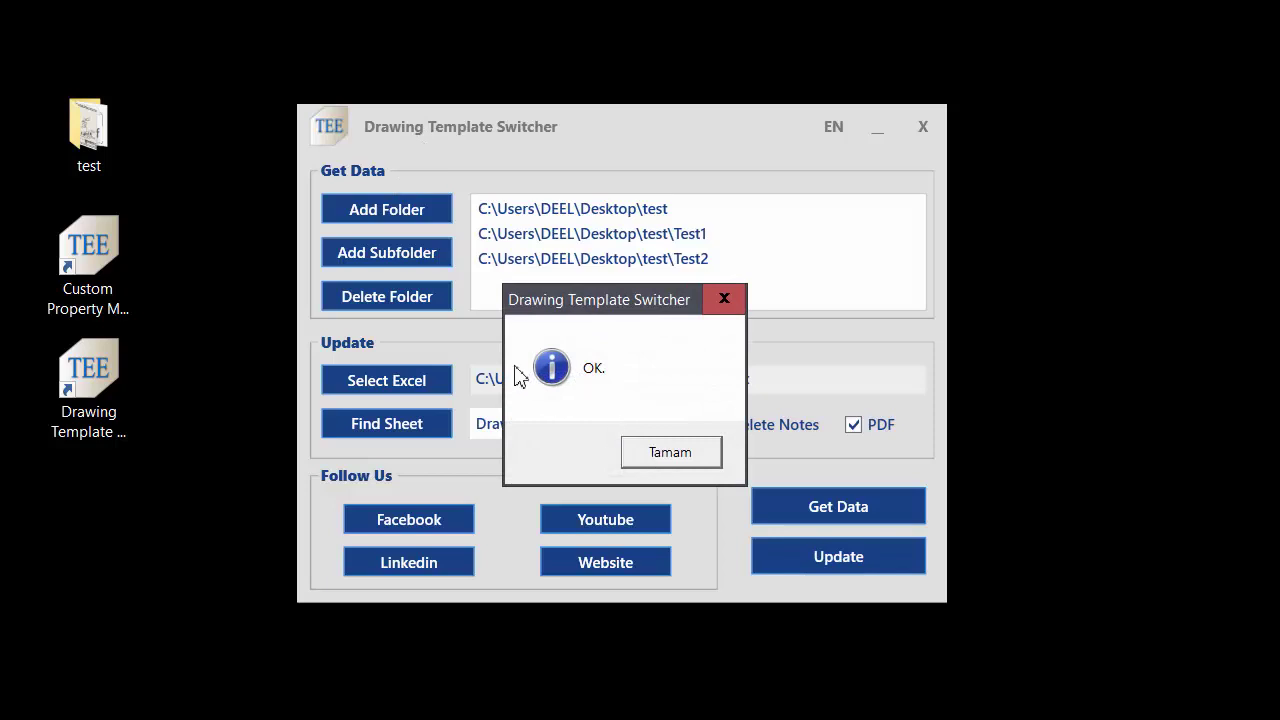
{"action": "left_click", "coordinate": [694, 458]}
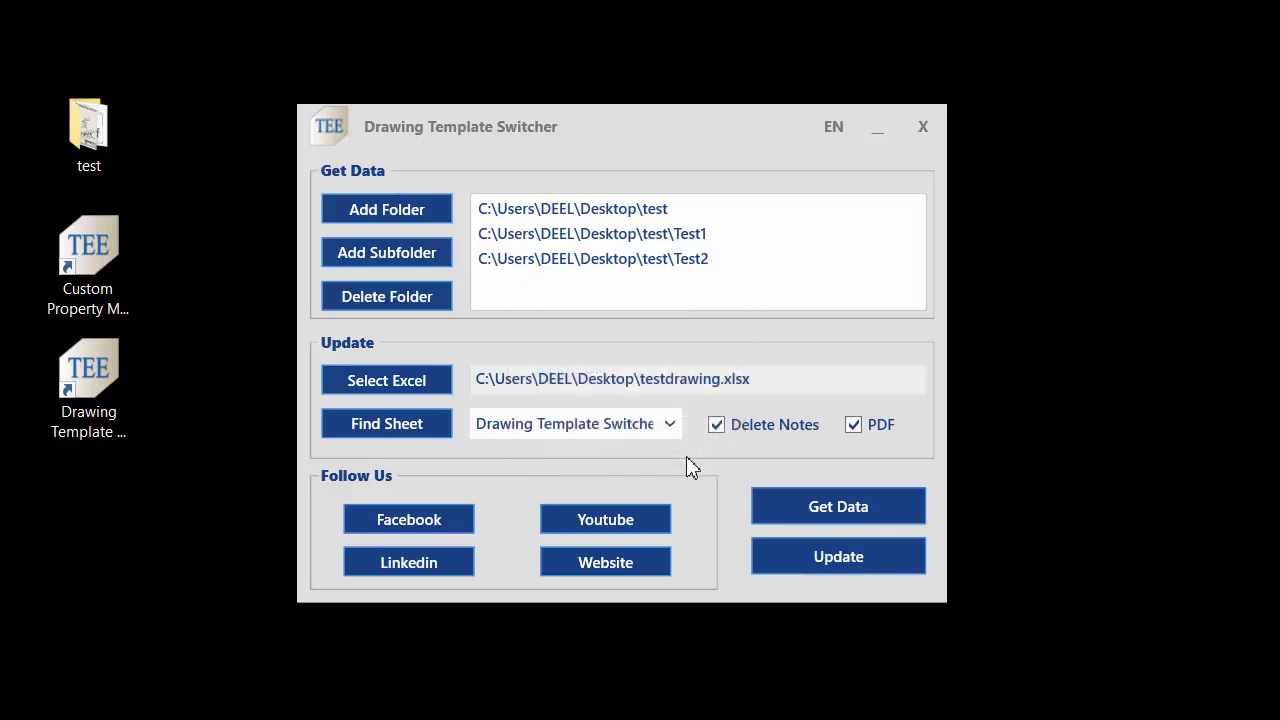
Step: Open the TA_01_24 PDF from the test folder and examine its title block
{"action": "double_click", "coordinate": [100, 130]}
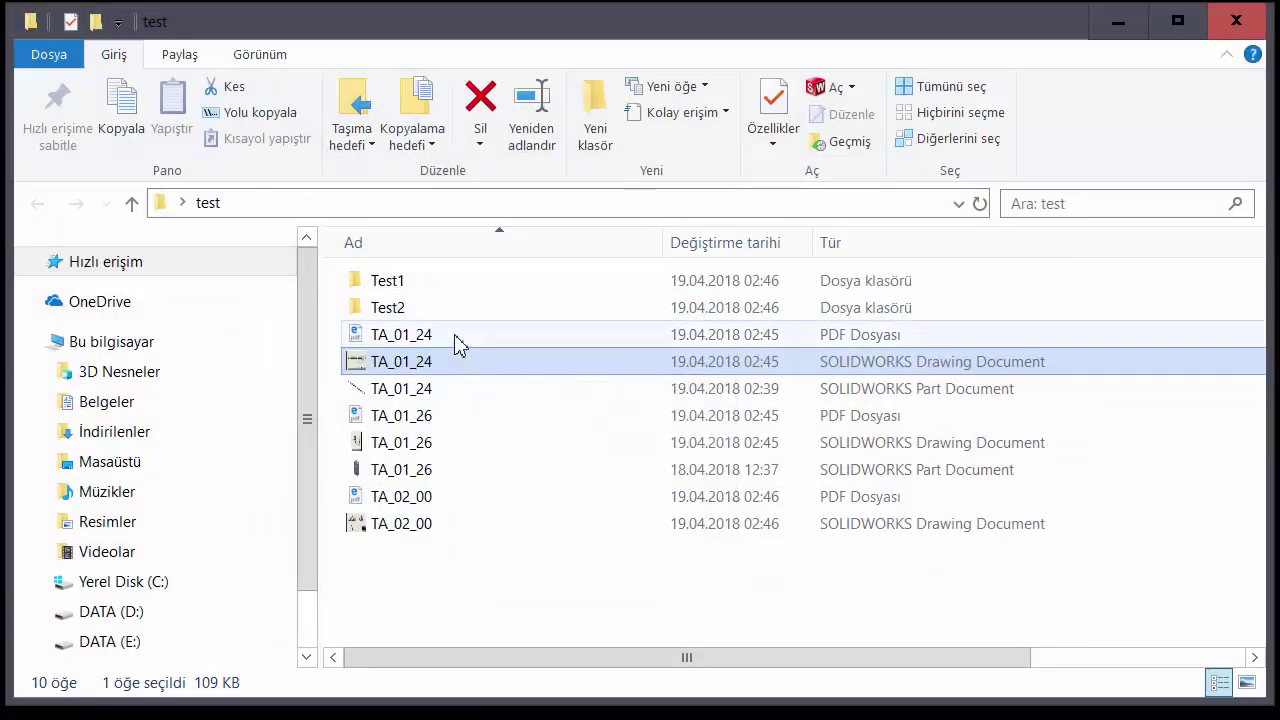
{"action": "left_click", "coordinate": [457, 340]}
{"action": "double_click", "coordinate": [457, 340]}
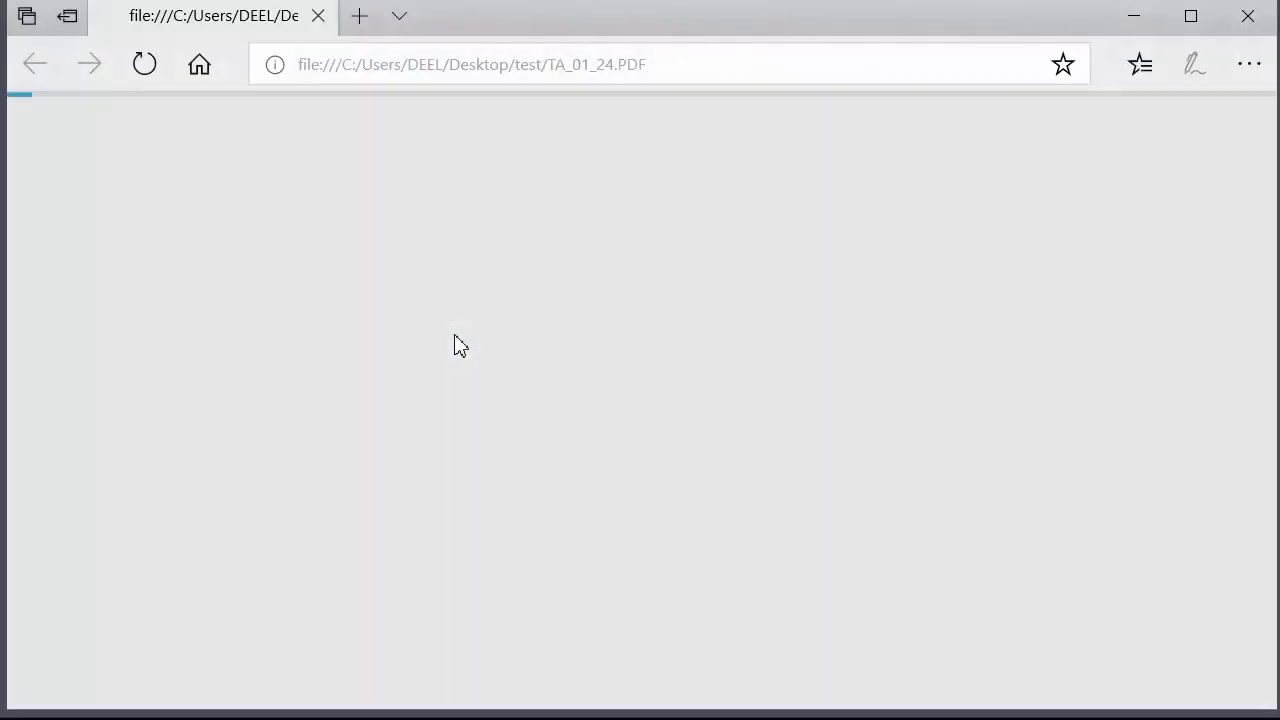
{"action": "scroll", "coordinate": [654, 409], "scroll_direction": "down", "scroll_amount": 2, "text": "ctrl"}
{"action": "scroll", "coordinate": [654, 409], "scroll_direction": "down", "scroll_amount": 3}
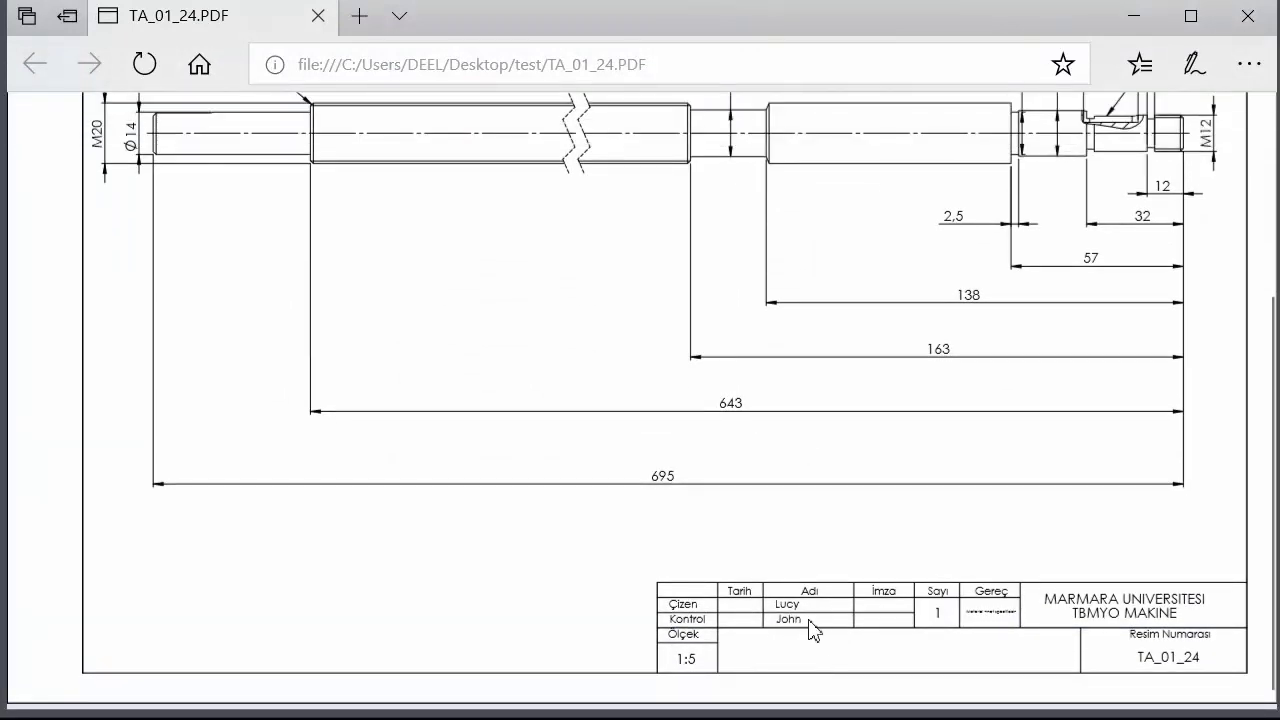
{"action": "left_click", "coordinate": [1209, 672]}
{"action": "left_click", "coordinate": [1143, 30]}
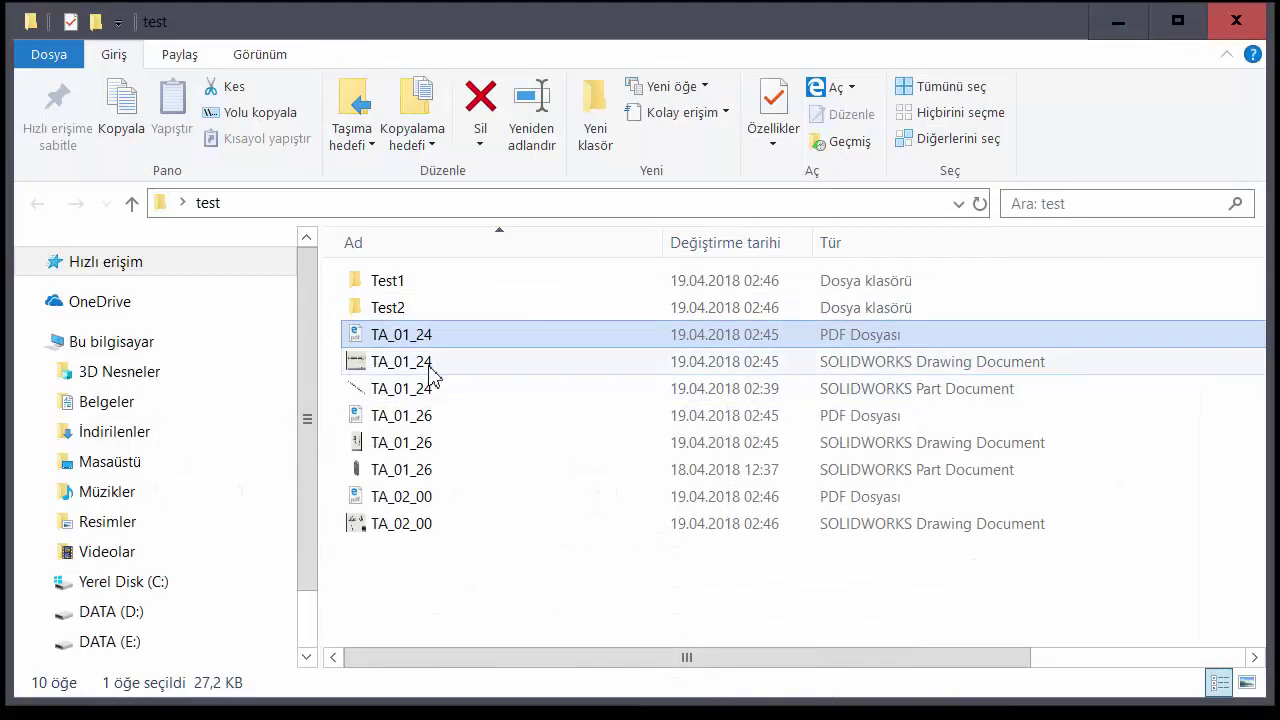
Step: Open the TA_01_24 part and enter a different drafter's name in its Çizen custom property
{"action": "double_click", "coordinate": [451, 393]}
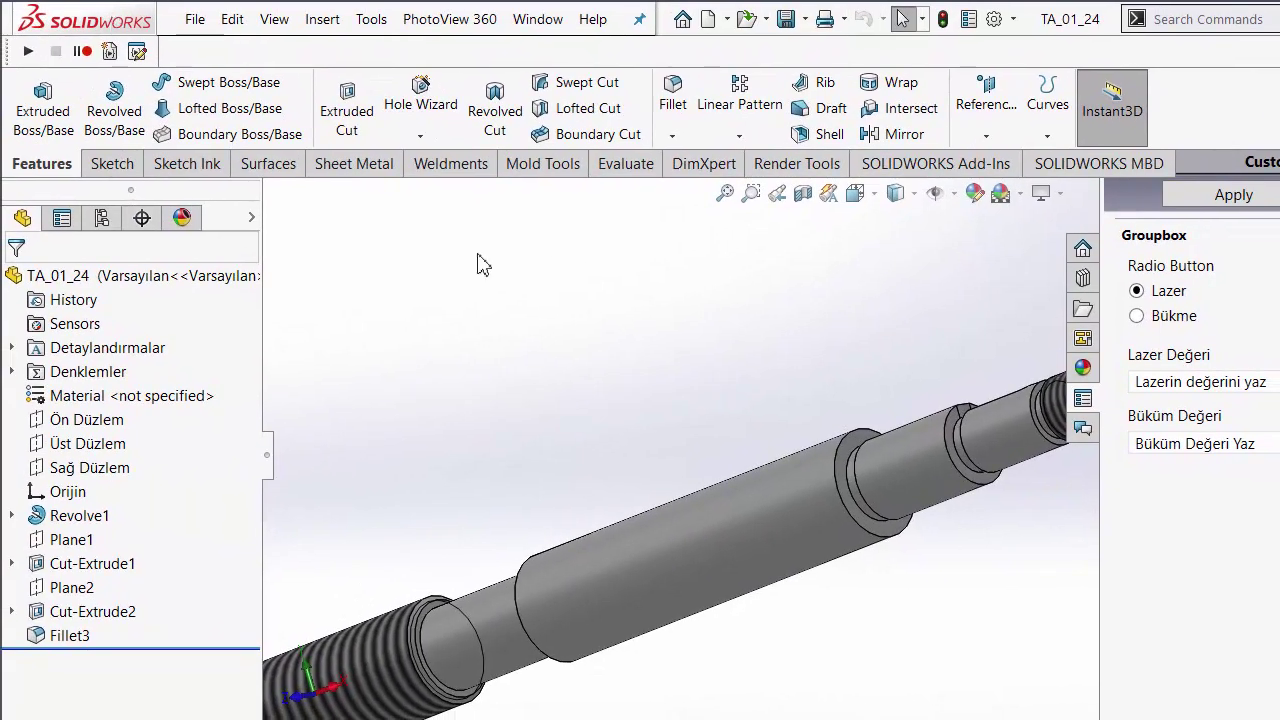
{"action": "mouse_move", "coordinate": [1279, 719]}
{"action": "left_mouse_down"}
{"action": "mouse_move", "coordinate": [1266, 700]}
{"action": "mouse_move", "coordinate": [1278, 718]}
{"action": "left_mouse_up"}
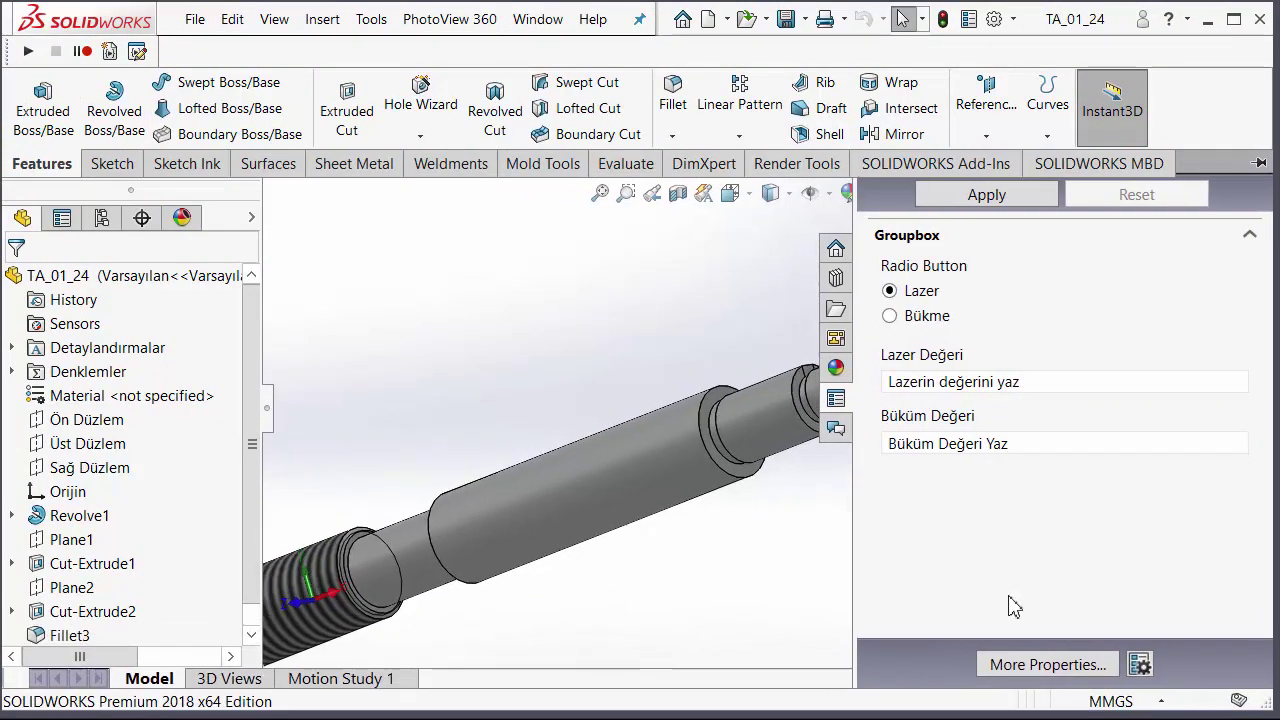
{"action": "left_click", "coordinate": [968, 19]}
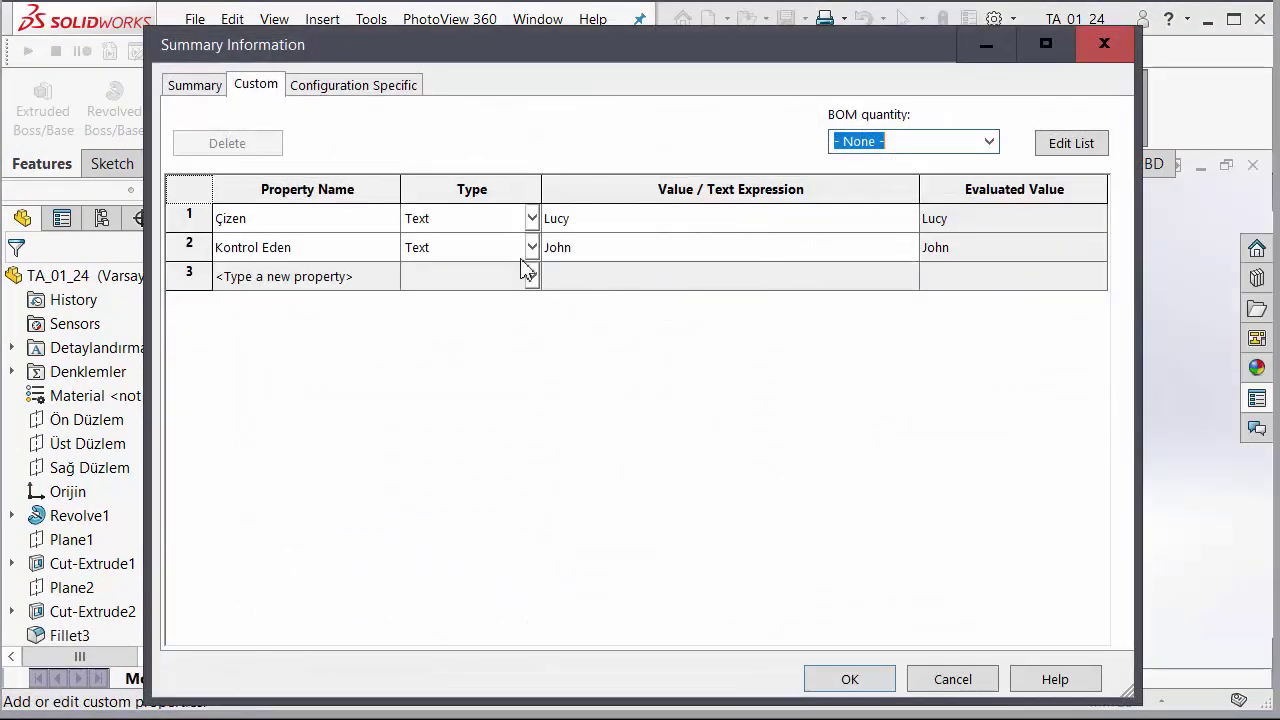
{"action": "left_click", "coordinate": [627, 227]}
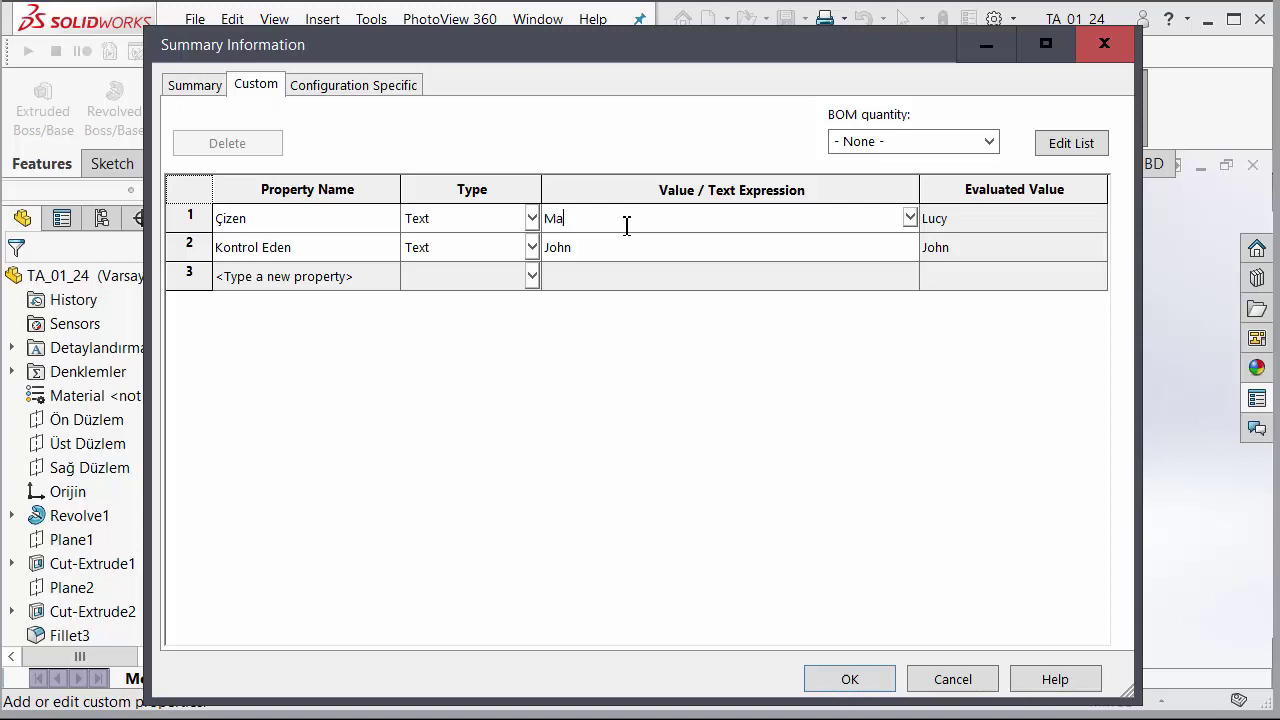
{"action": "left_click", "coordinate": [643, 280]}
{"action": "left_click", "coordinate": [848, 679]}
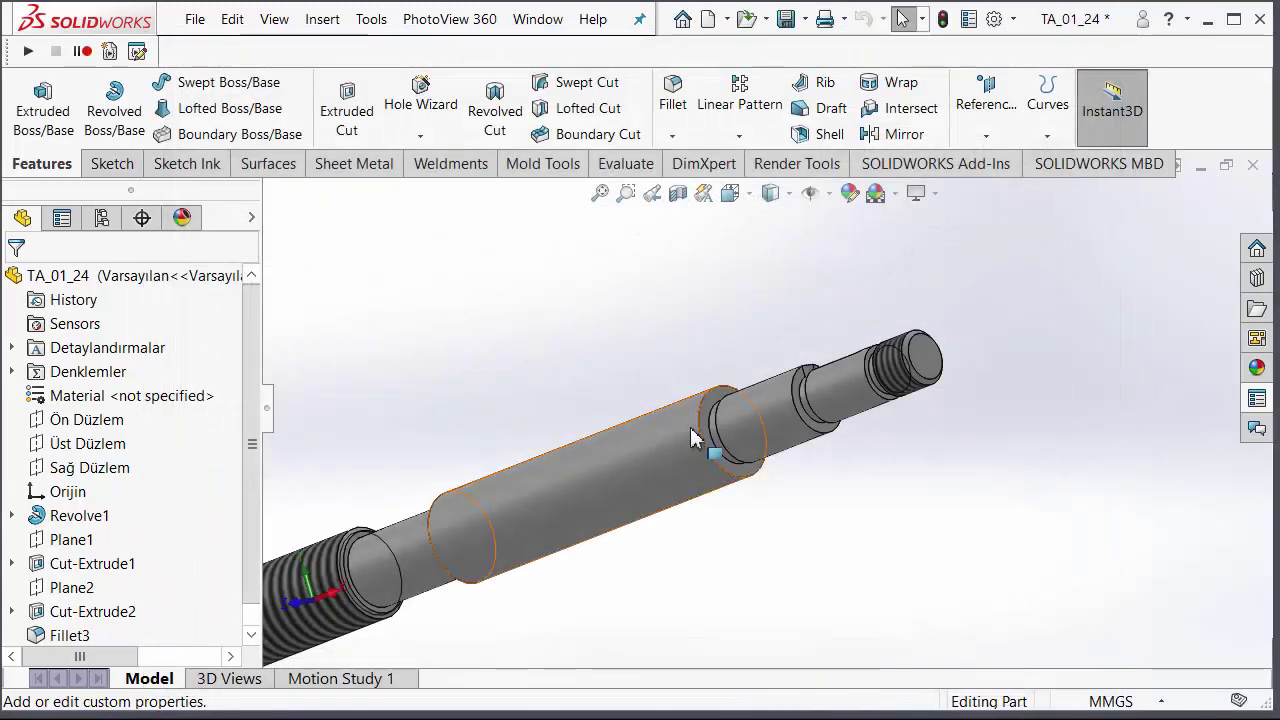
Step: Open the drawing of the TA_01_24 part and check the Çizen and Kontrol entries in its title block
{"action": "left_click", "coordinate": [700, 423]}
{"action": "left_click", "coordinate": [808, 345]}
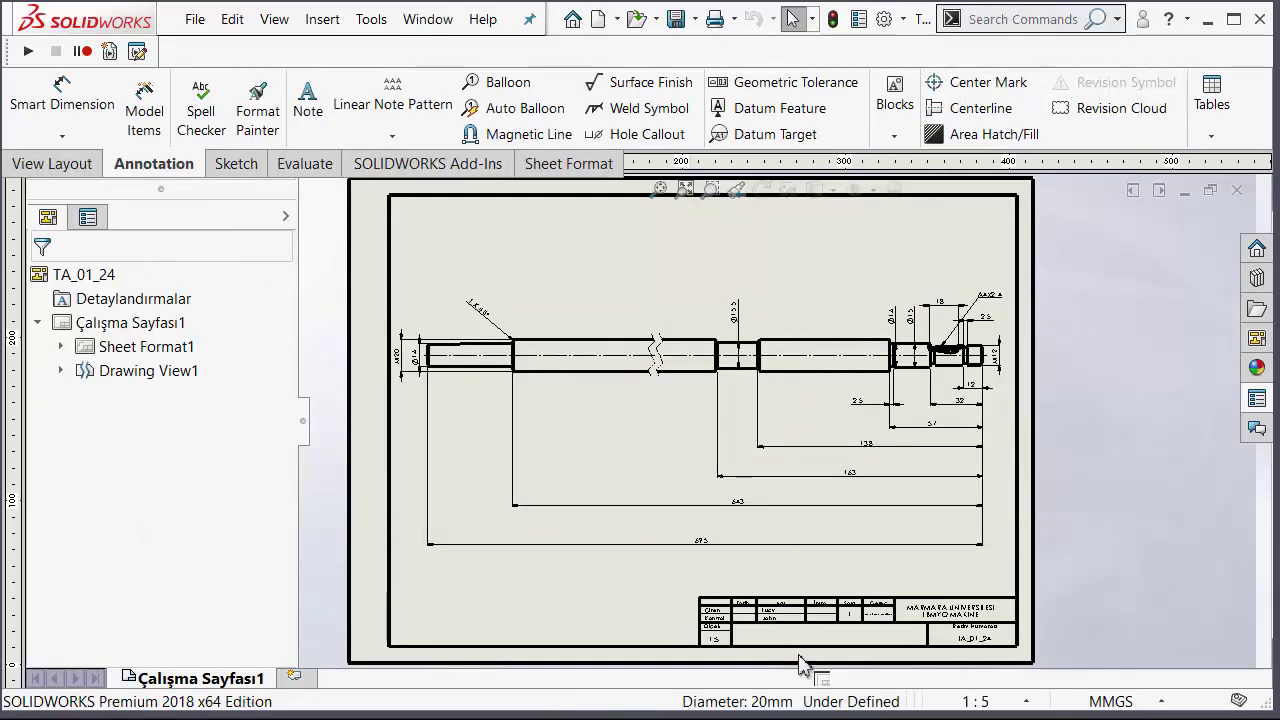
{"action": "scroll", "coordinate": [805, 600], "scroll_direction": "down", "scroll_amount": 5}
{"action": "scroll", "coordinate": [792, 515], "scroll_direction": "up", "scroll_amount": 3}
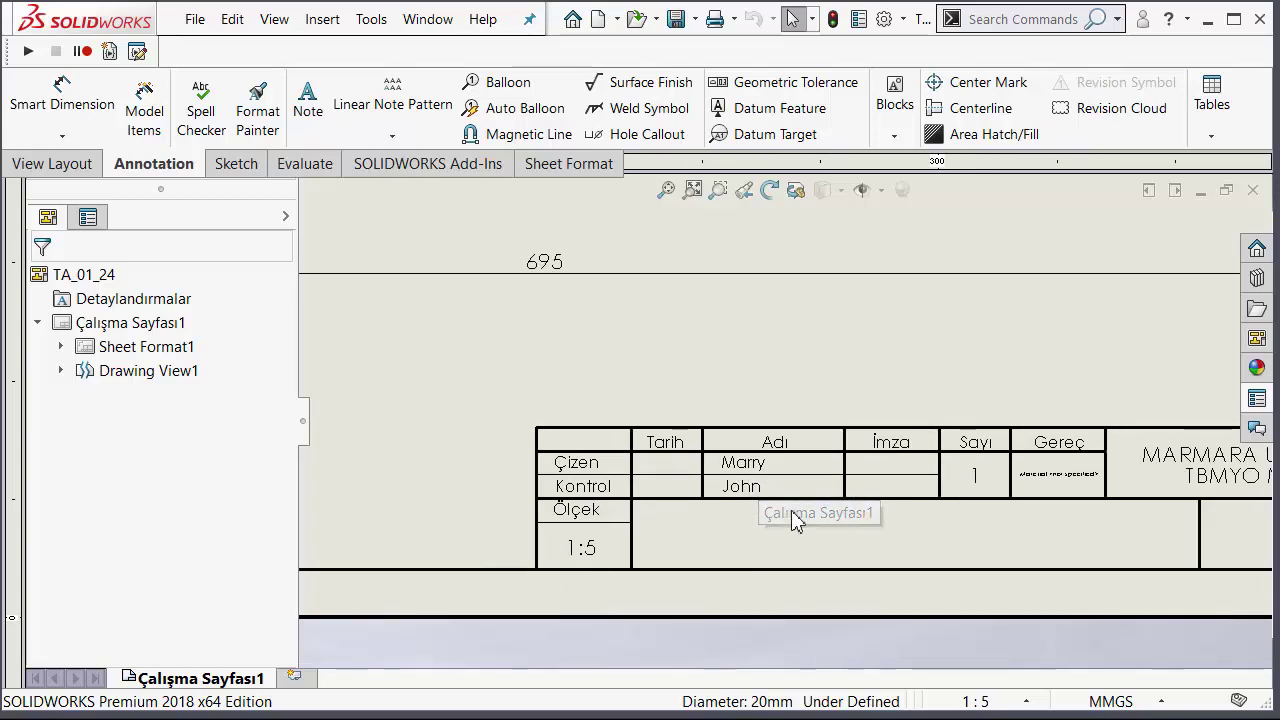
{"action": "scroll", "coordinate": [784, 506], "scroll_direction": "up", "scroll_amount": 5}
{"action": "scroll", "coordinate": [797, 489], "scroll_direction": "down", "scroll_amount": 8}
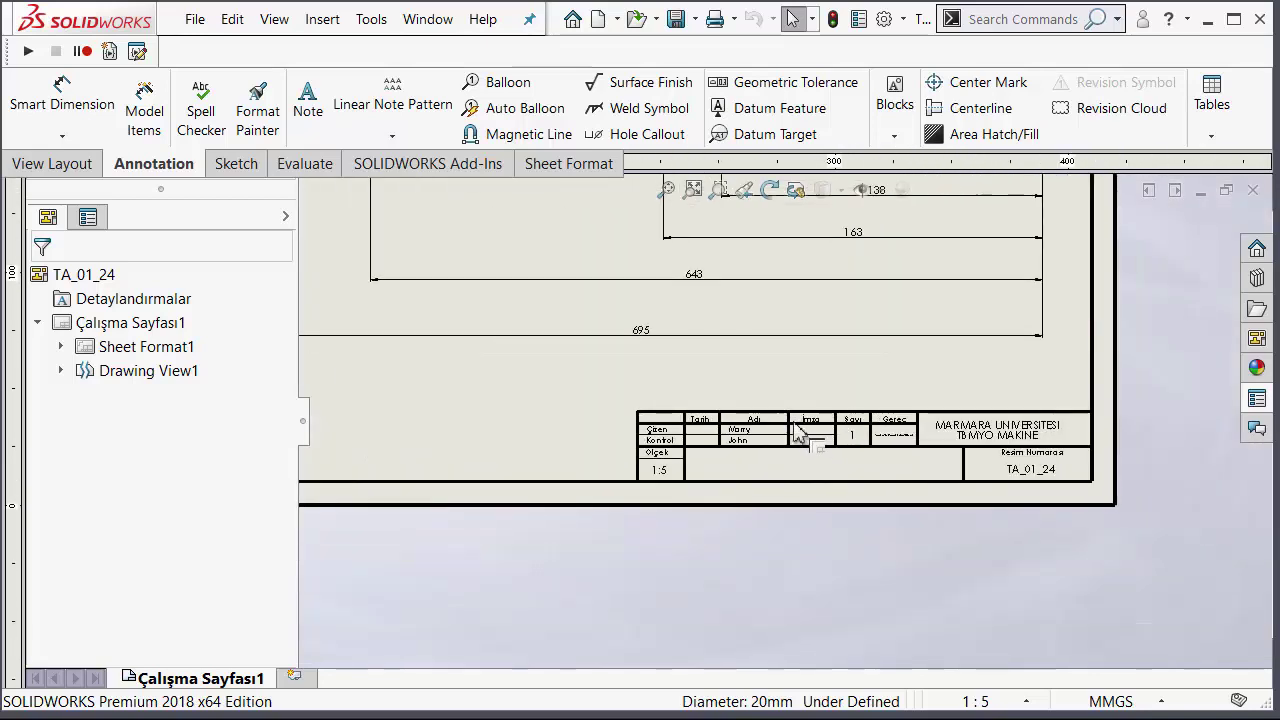
{"action": "scroll", "coordinate": [711, 480], "scroll_direction": "up", "scroll_amount": 3}
{"action": "scroll", "coordinate": [805, 457], "scroll_direction": "down", "scroll_amount": 4}
Step: Save all modified TA_01_24 documents and close both the drawing and the part
{"action": "left_click", "coordinate": [676, 19]}
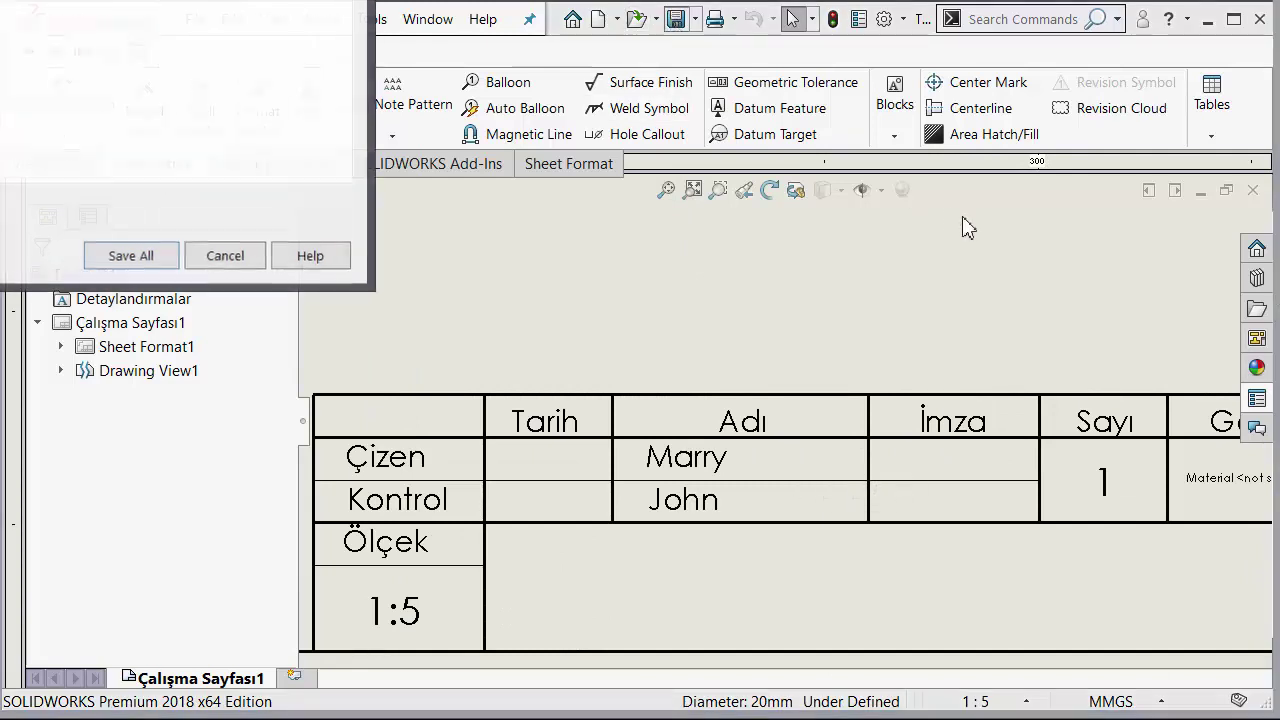
{"action": "left_click", "coordinate": [131, 256]}
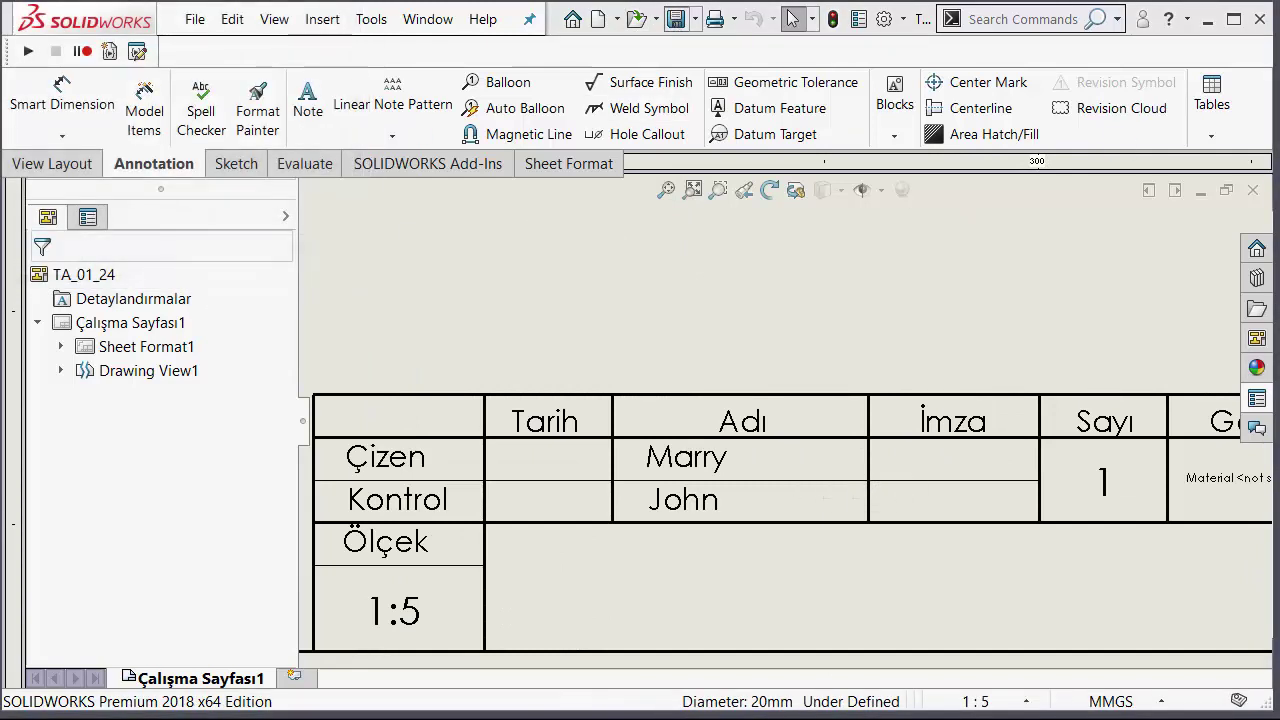
{"action": "left_click", "coordinate": [1252, 190]}
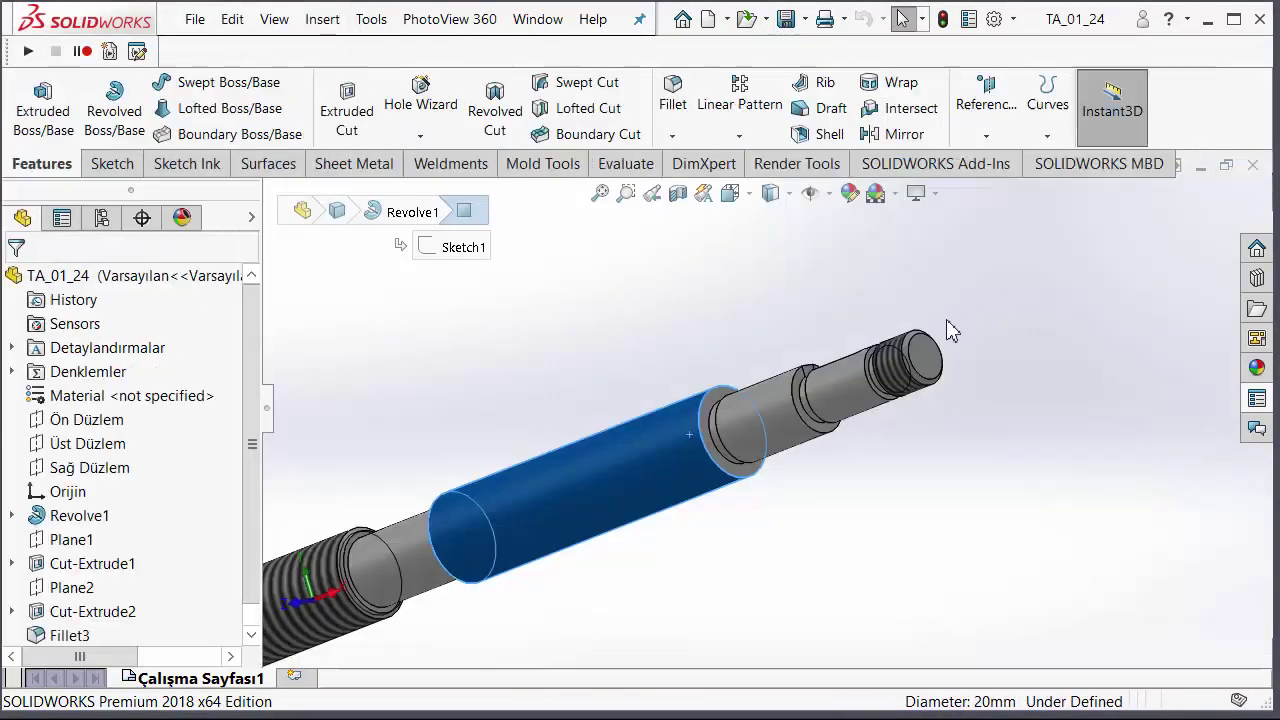
{"action": "left_click", "coordinate": [1252, 164]}
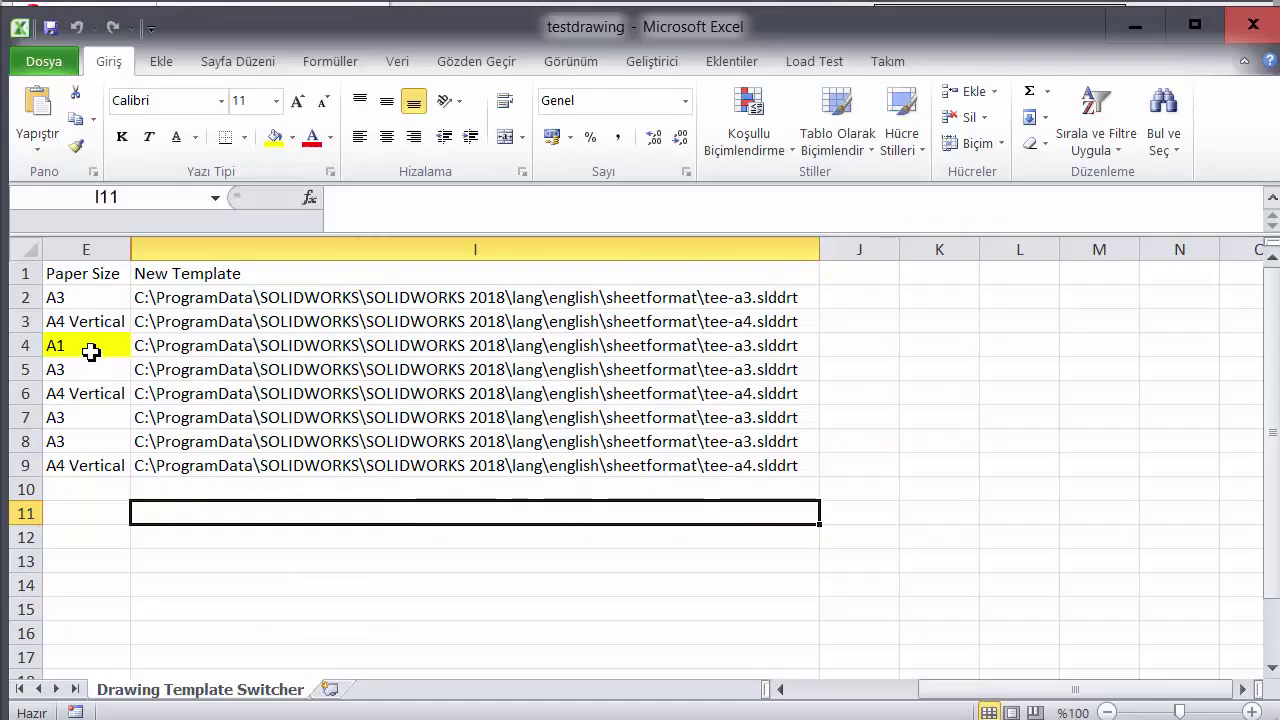
Step: In the testdrawing workbook, trace the highlighted A1 paper size in row 4 back to its drawing name, and return to the test folder
{"action": "left_click_drag", "start_coordinate": [90, 352], "coordinate": [5, 352]}
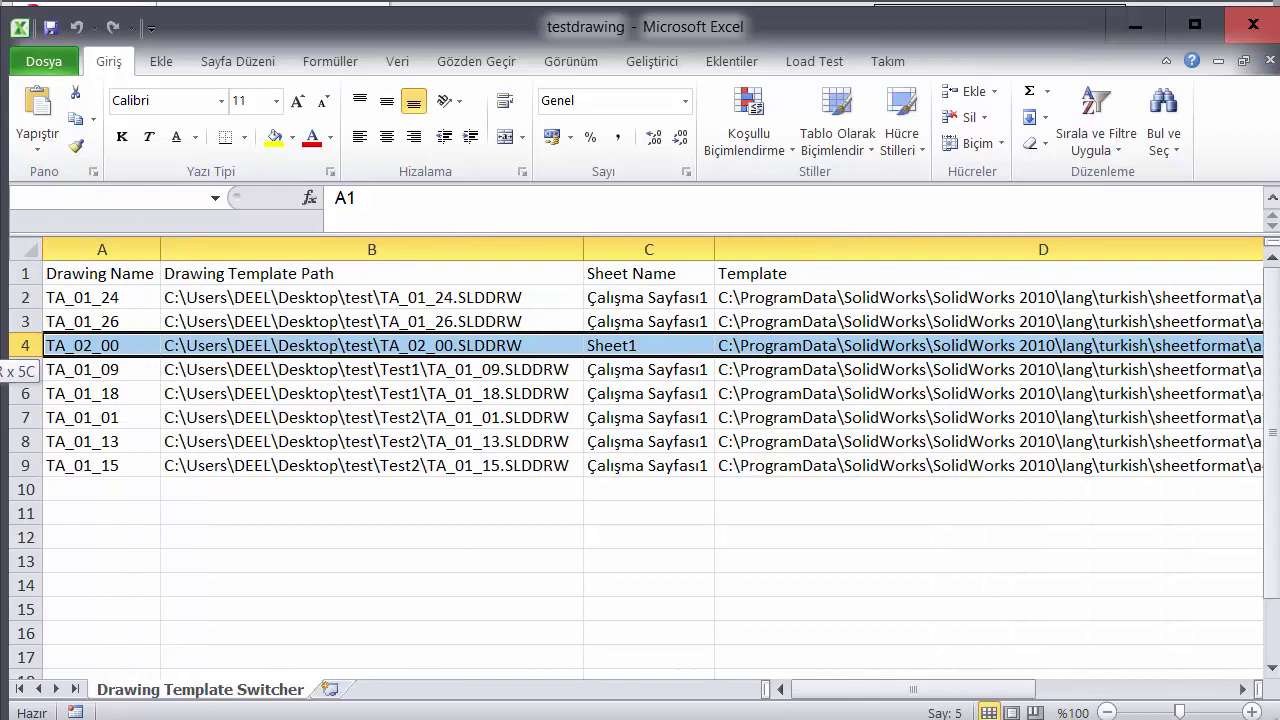
{"action": "left_click", "coordinate": [104, 330]}
{"action": "left_click", "coordinate": [106, 350]}
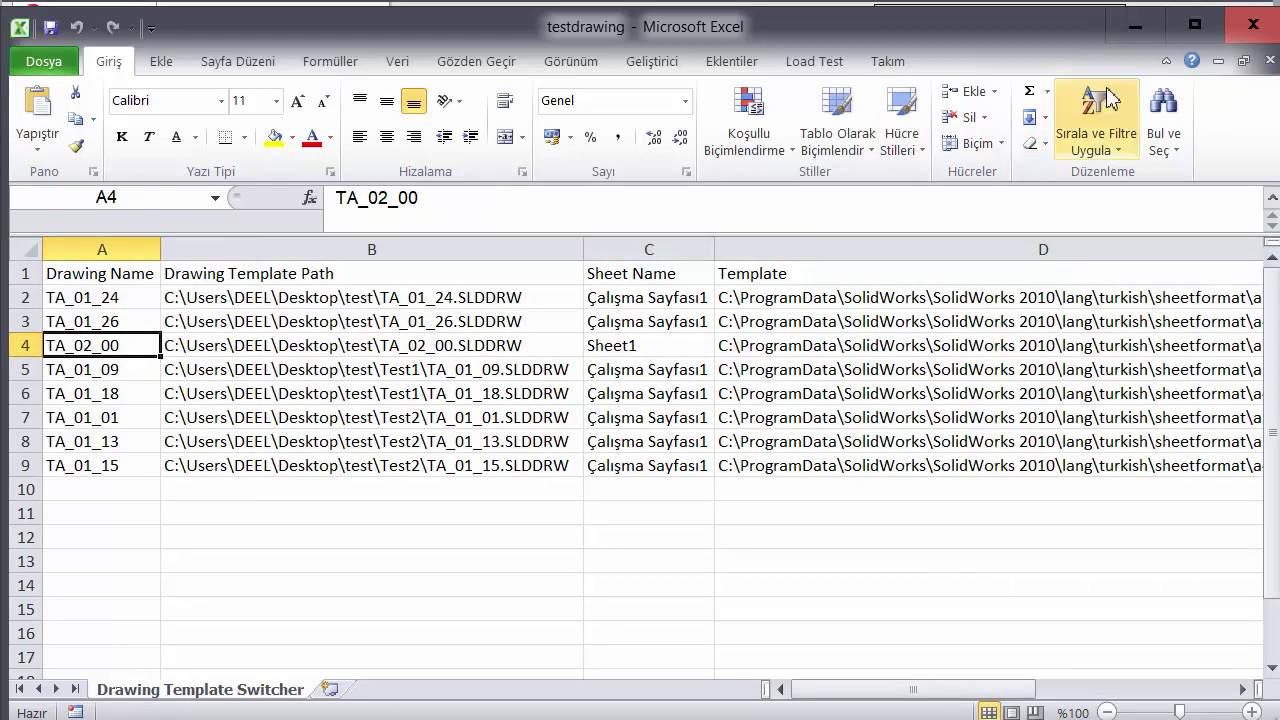
{"action": "left_click", "coordinate": [1140, 27]}
{"action": "key", "text": "alt+Tab"}
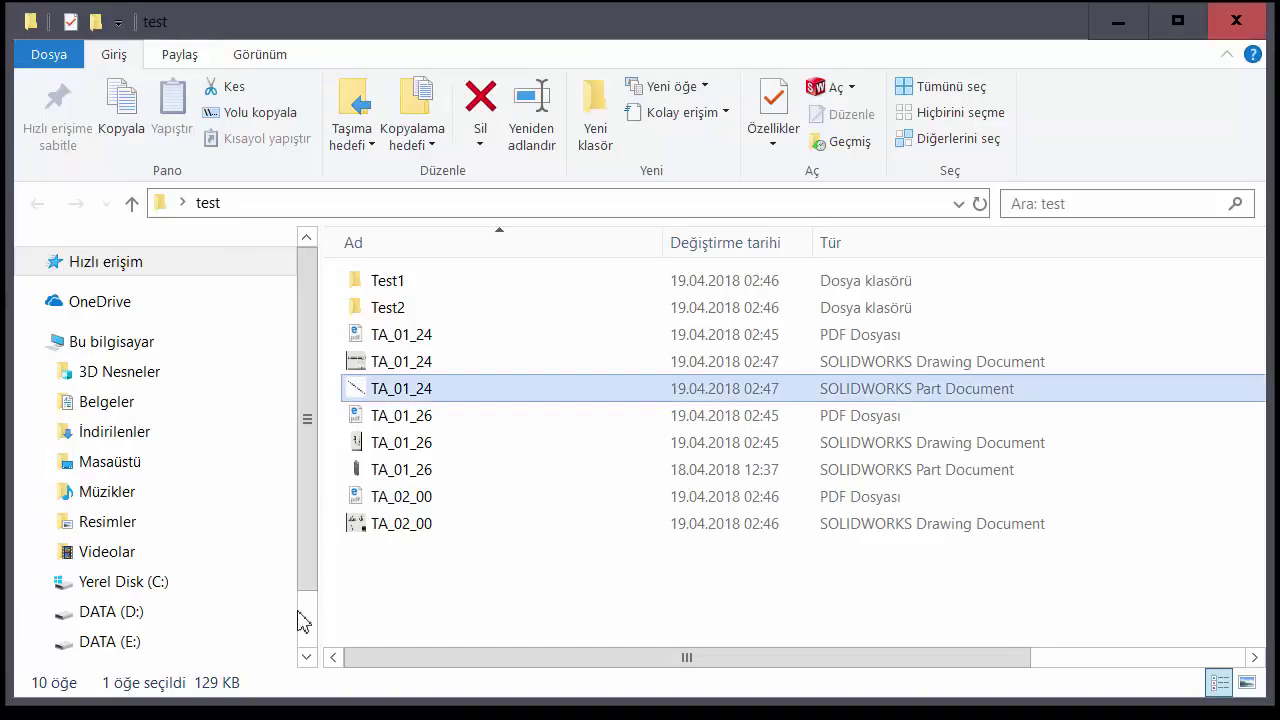
Step: Open the TA_02_00 drawing and apply the A1 (ISO) standard sheet format to Sheet1
{"action": "double_click", "coordinate": [478, 522]}
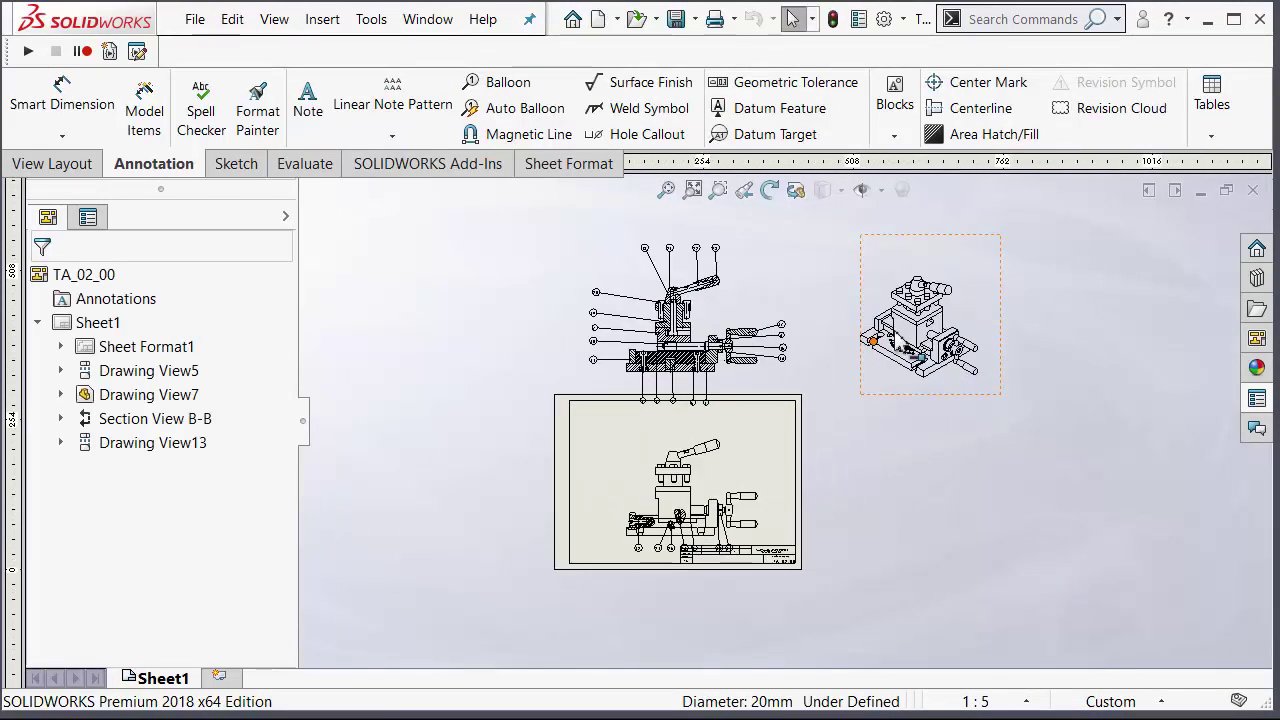
{"action": "scroll", "coordinate": [752, 445], "scroll_direction": "down", "scroll_amount": 2}
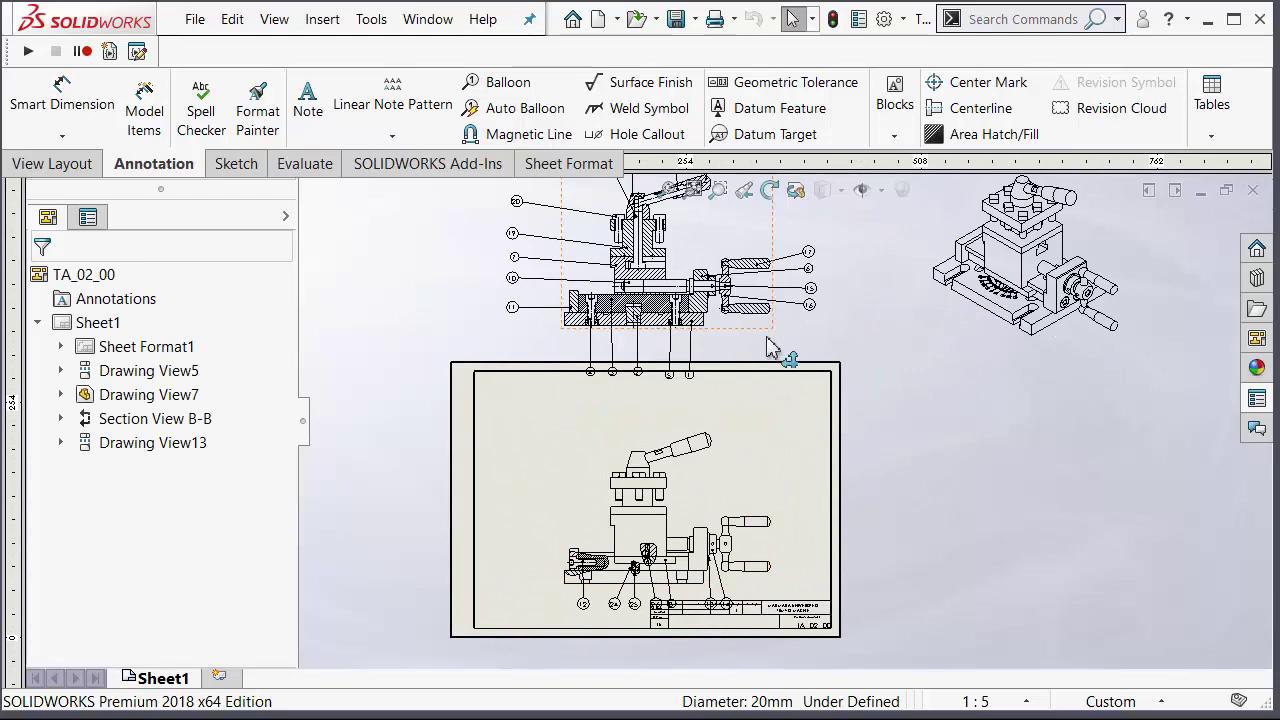
{"action": "right_click", "coordinate": [138, 356]}
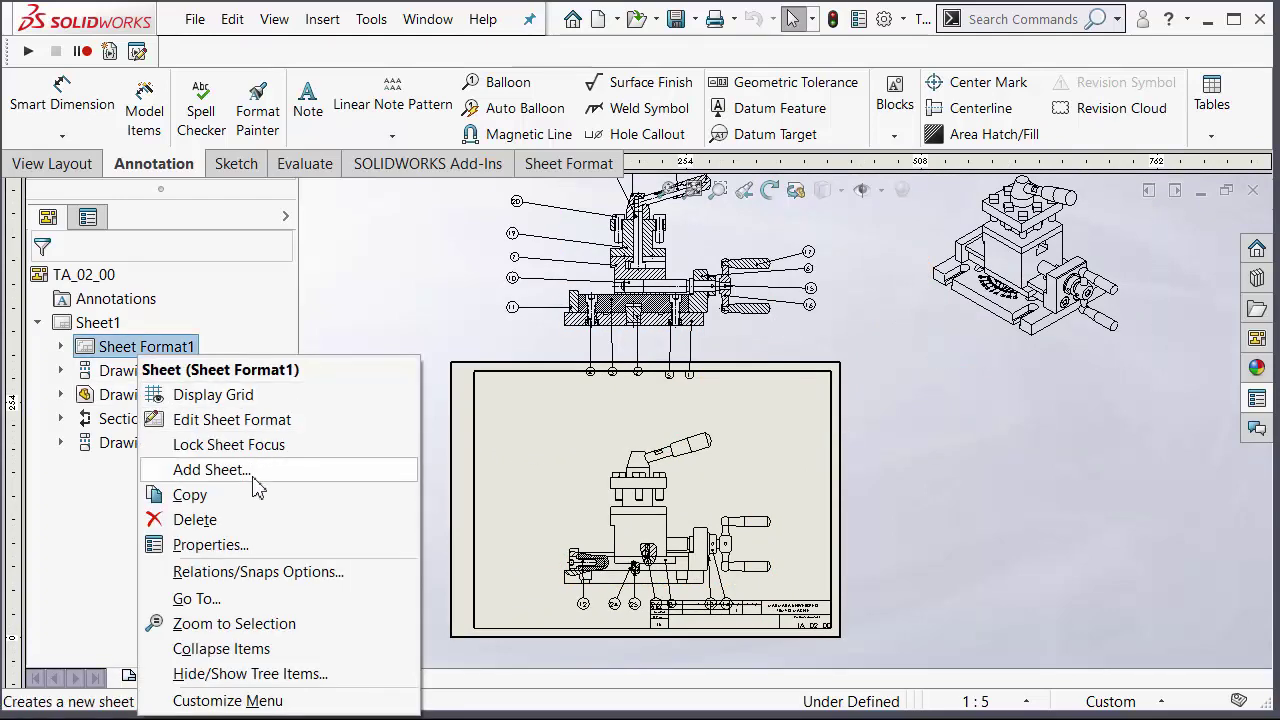
{"action": "left_click", "coordinate": [245, 548]}
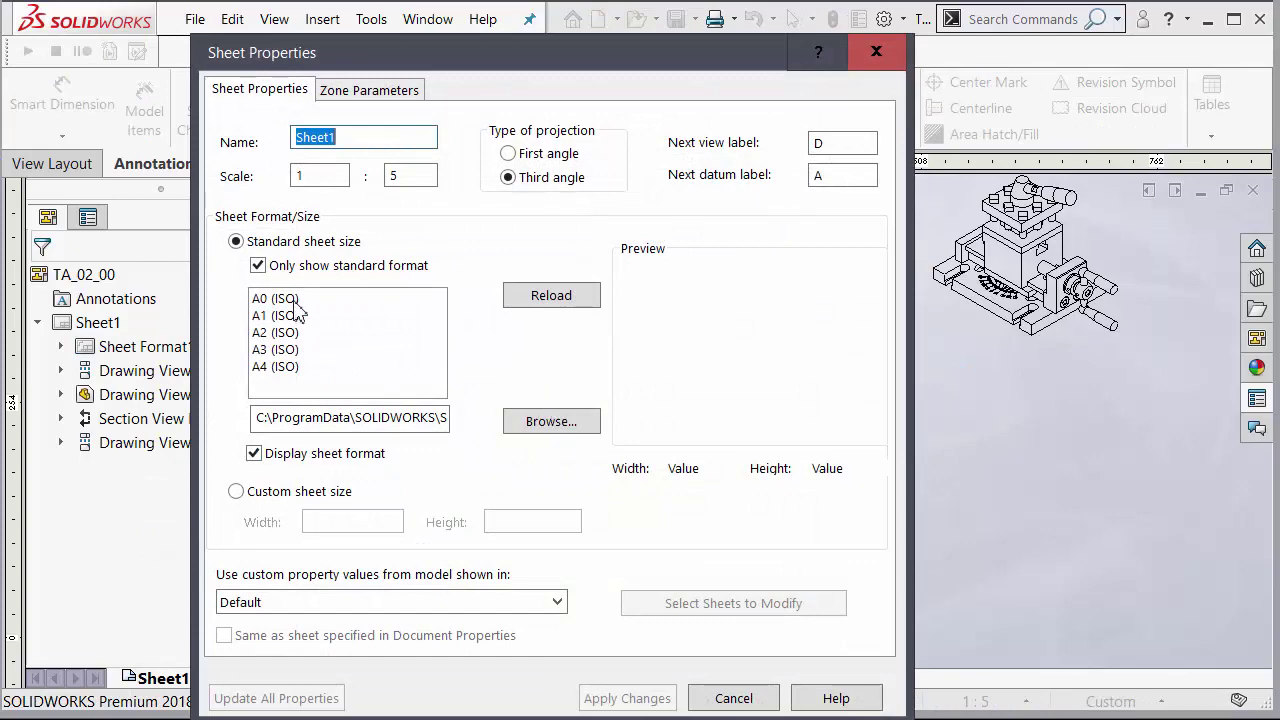
{"action": "left_click", "coordinate": [285, 299]}
{"action": "left_click", "coordinate": [318, 332]}
{"action": "left_click", "coordinate": [300, 315]}
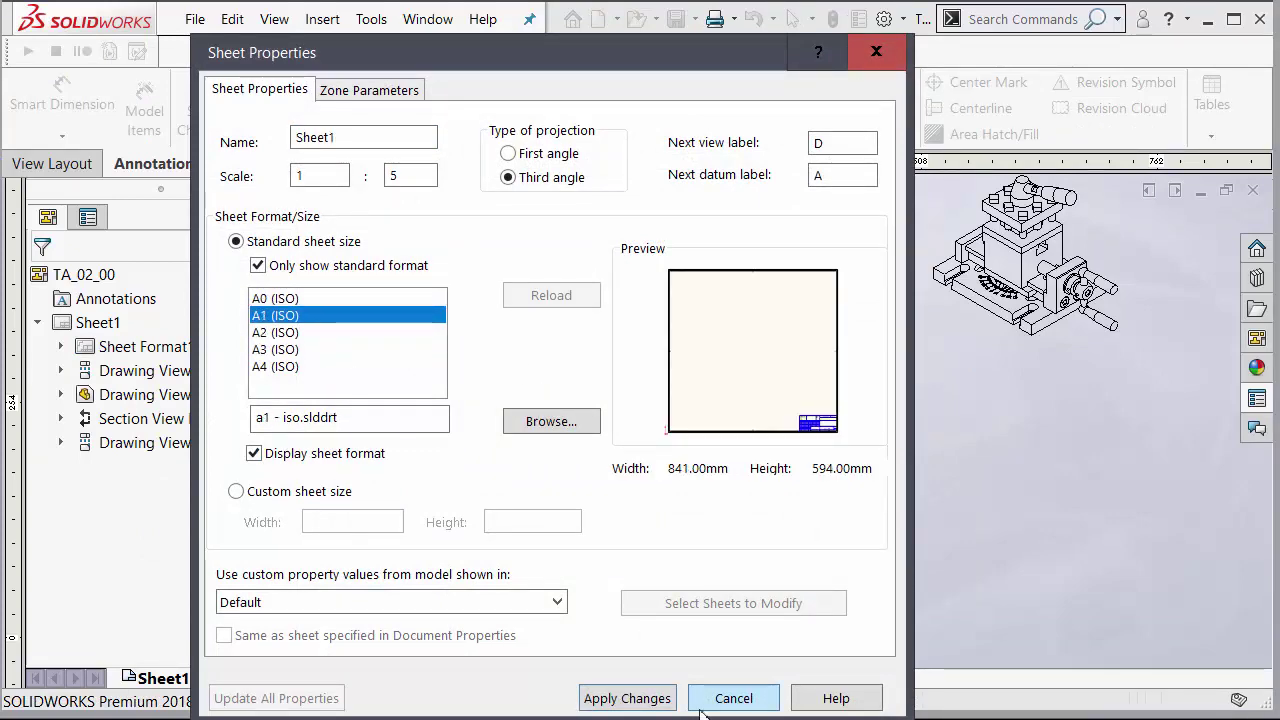
{"action": "left_click", "coordinate": [643, 694]}
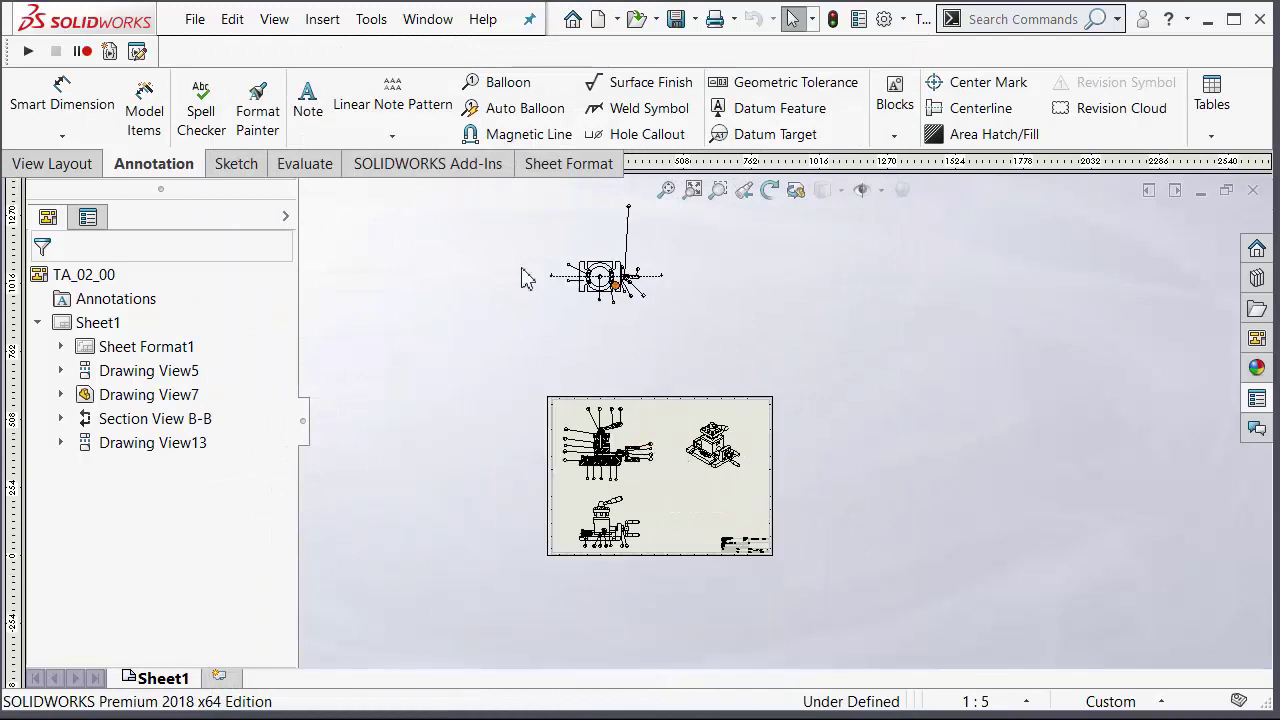
Step: Close the TA_02_00 drawing without saving the sheet format change
{"action": "right_click", "coordinate": [127, 350]}
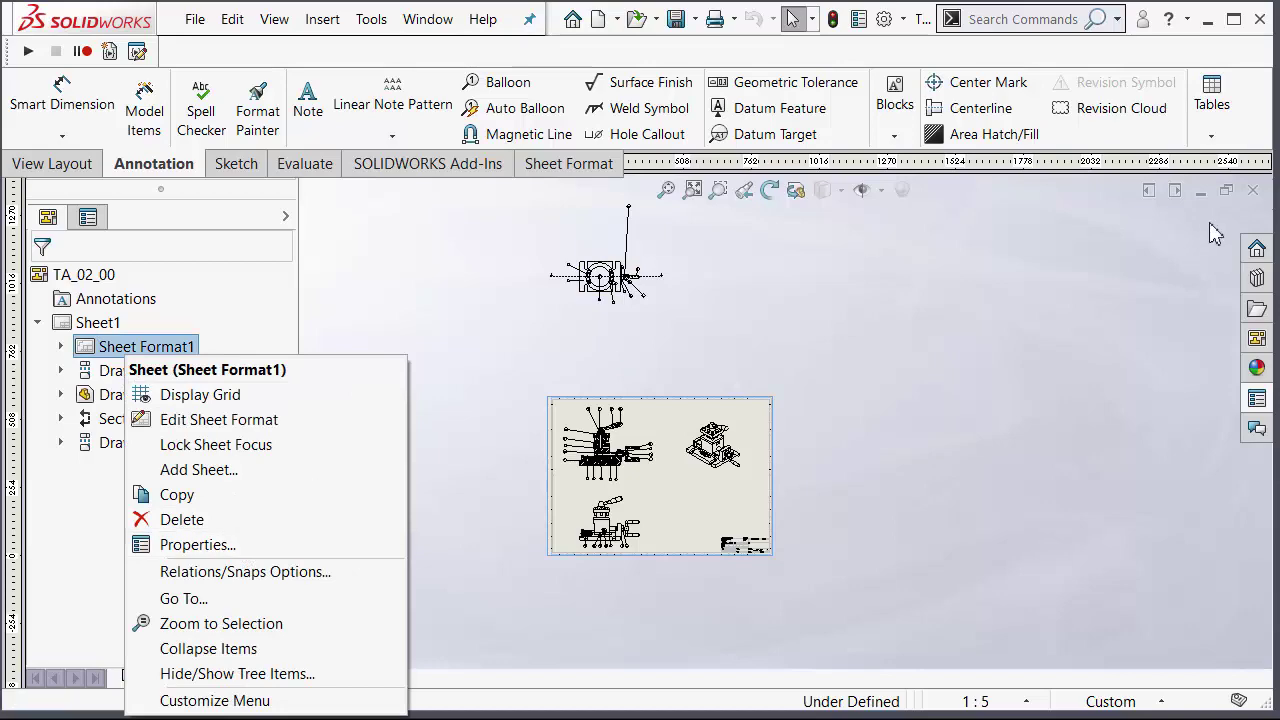
{"action": "left_click", "coordinate": [1252, 190]}
{"action": "left_click", "coordinate": [676, 417]}
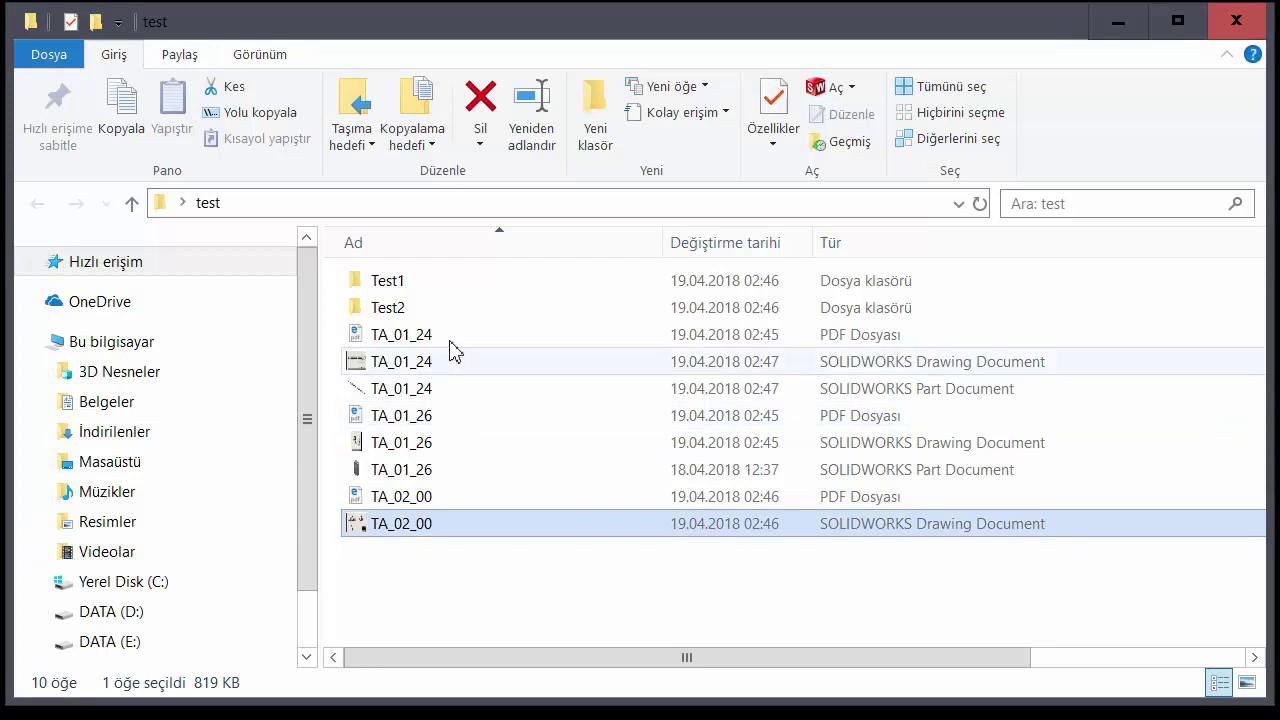
Step: Open the TA_01_01 drawing from the Test2 subfolder and inspect its title block fields
{"action": "left_click", "coordinate": [438, 318]}
{"action": "double_click", "coordinate": [438, 318]}
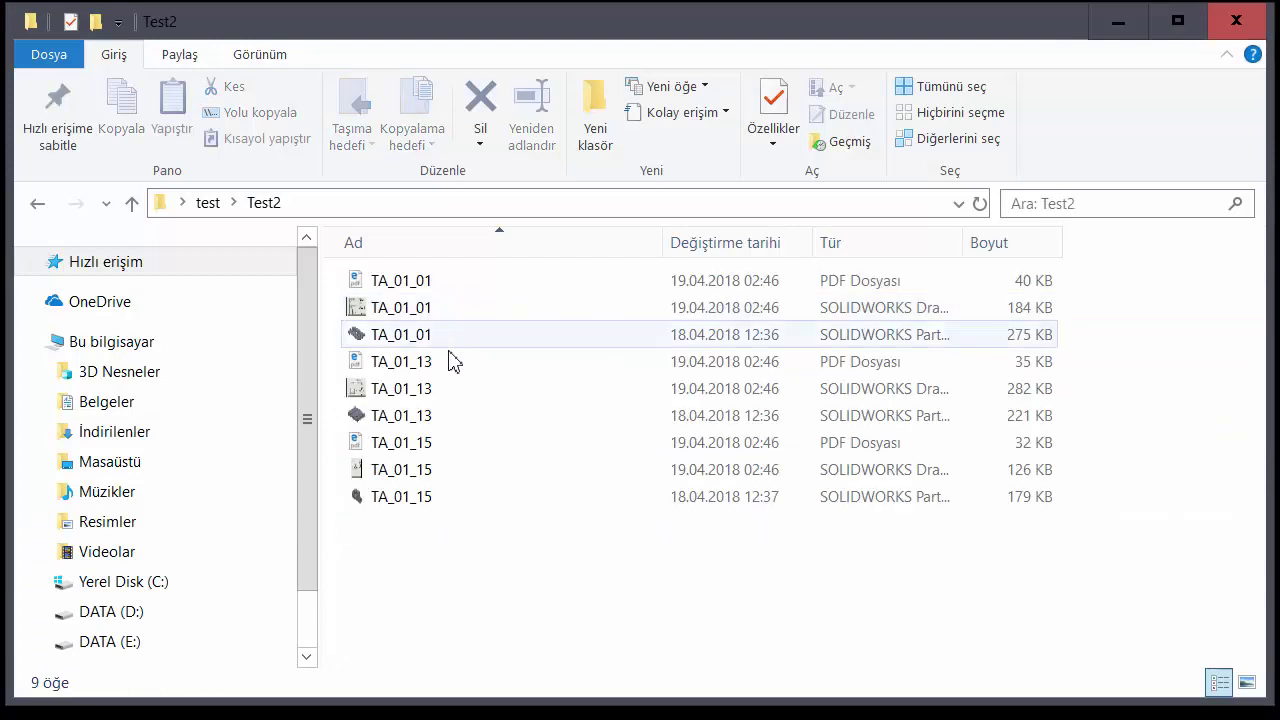
{"action": "left_click", "coordinate": [446, 319]}
{"action": "double_click", "coordinate": [446, 320]}
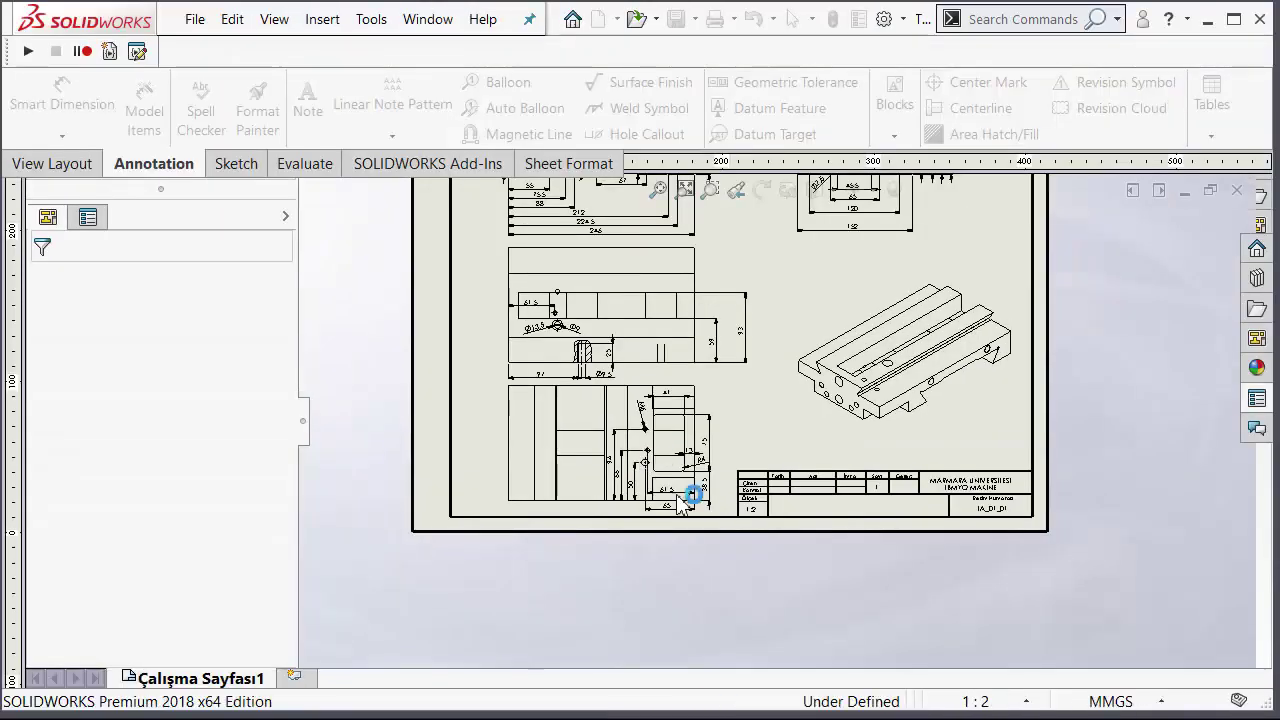
{"action": "scroll", "coordinate": [735, 337], "scroll_direction": "up", "scroll_amount": 2}
{"action": "scroll", "coordinate": [337, 343], "scroll_direction": "down", "scroll_amount": 3}
{"action": "scroll", "coordinate": [620, 534], "scroll_direction": "down", "scroll_amount": 2}
{"action": "scroll", "coordinate": [540, 388], "scroll_direction": "down", "scroll_amount": 2}
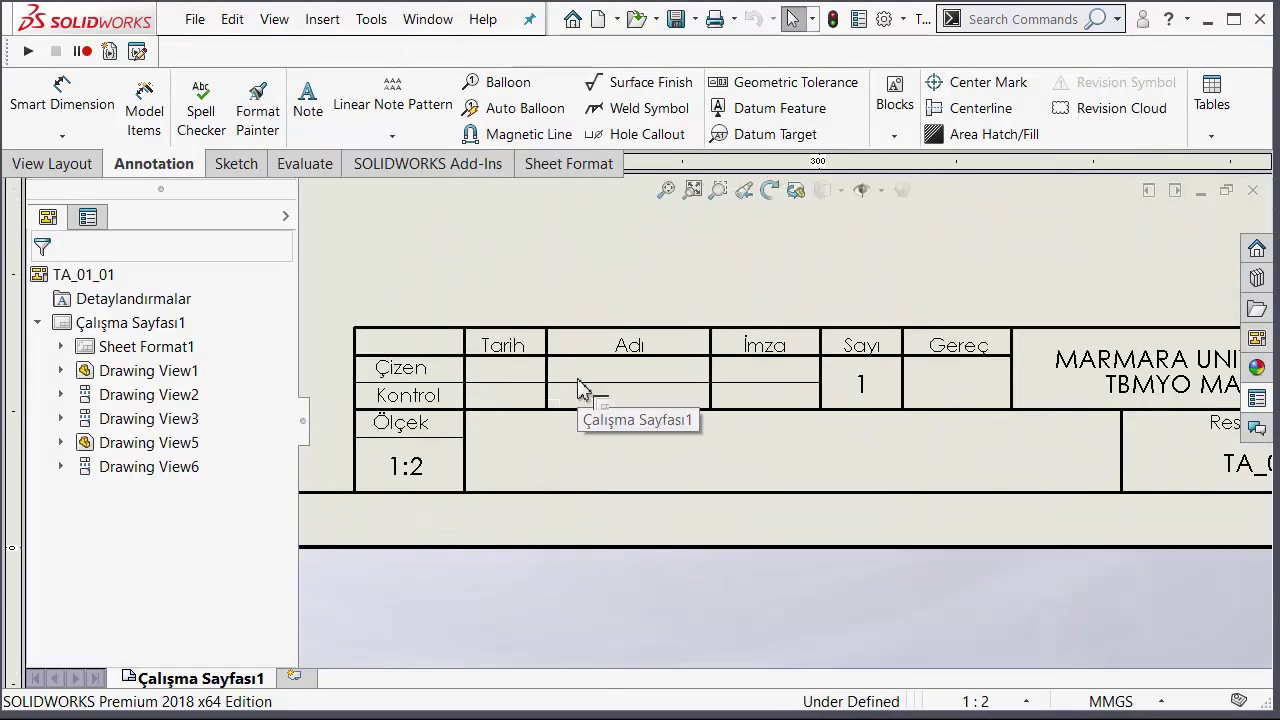
{"action": "scroll", "coordinate": [690, 450], "scroll_direction": "up", "scroll_amount": 1}
{"action": "scroll", "coordinate": [766, 417], "scroll_direction": "up", "scroll_amount": 4}
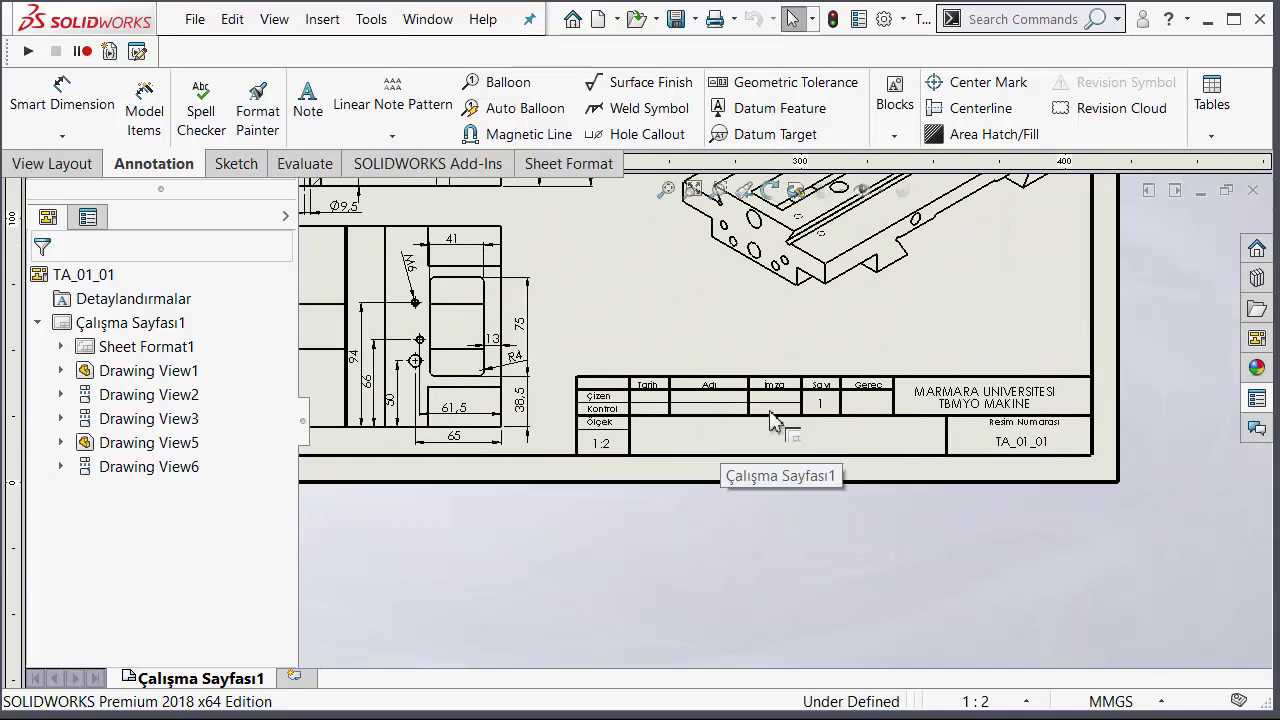
Step: Open the part behind the isometric view of the TA_01_01 drawing and display its custom properties
{"action": "scroll", "coordinate": [820, 390], "scroll_direction": "down", "scroll_amount": 2}
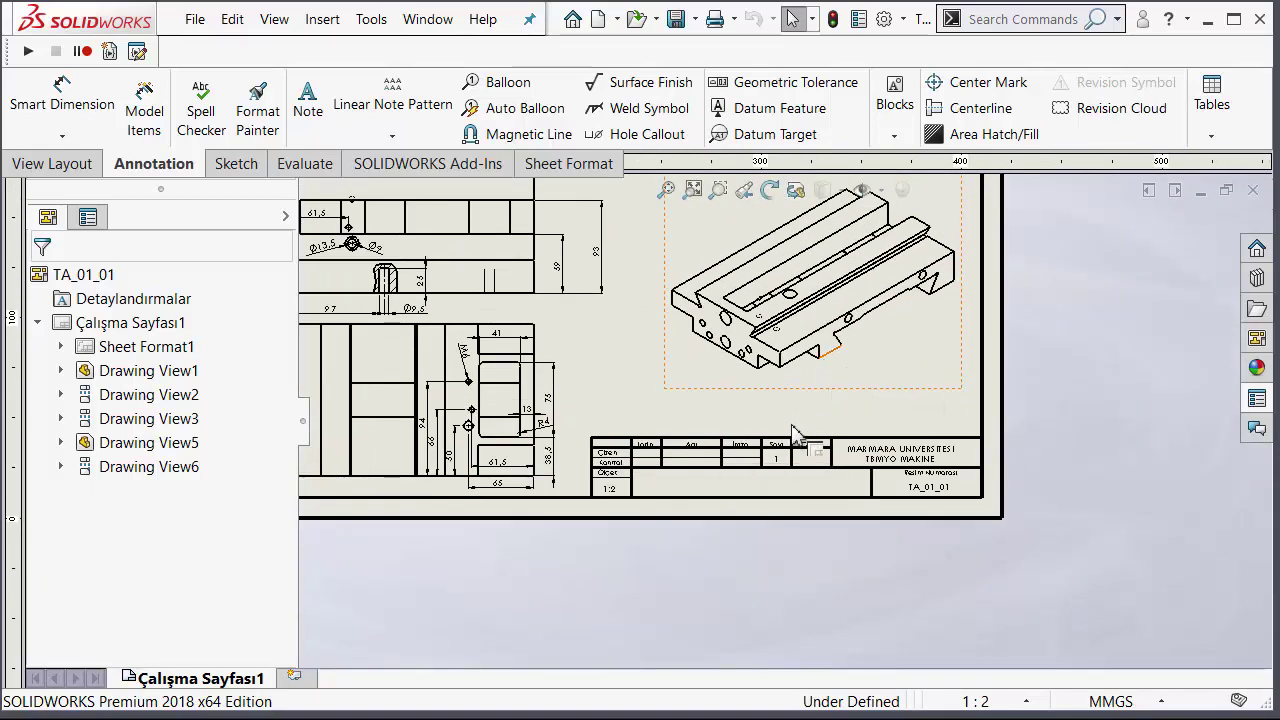
{"action": "scroll", "coordinate": [785, 422], "scroll_direction": "down", "scroll_amount": 2}
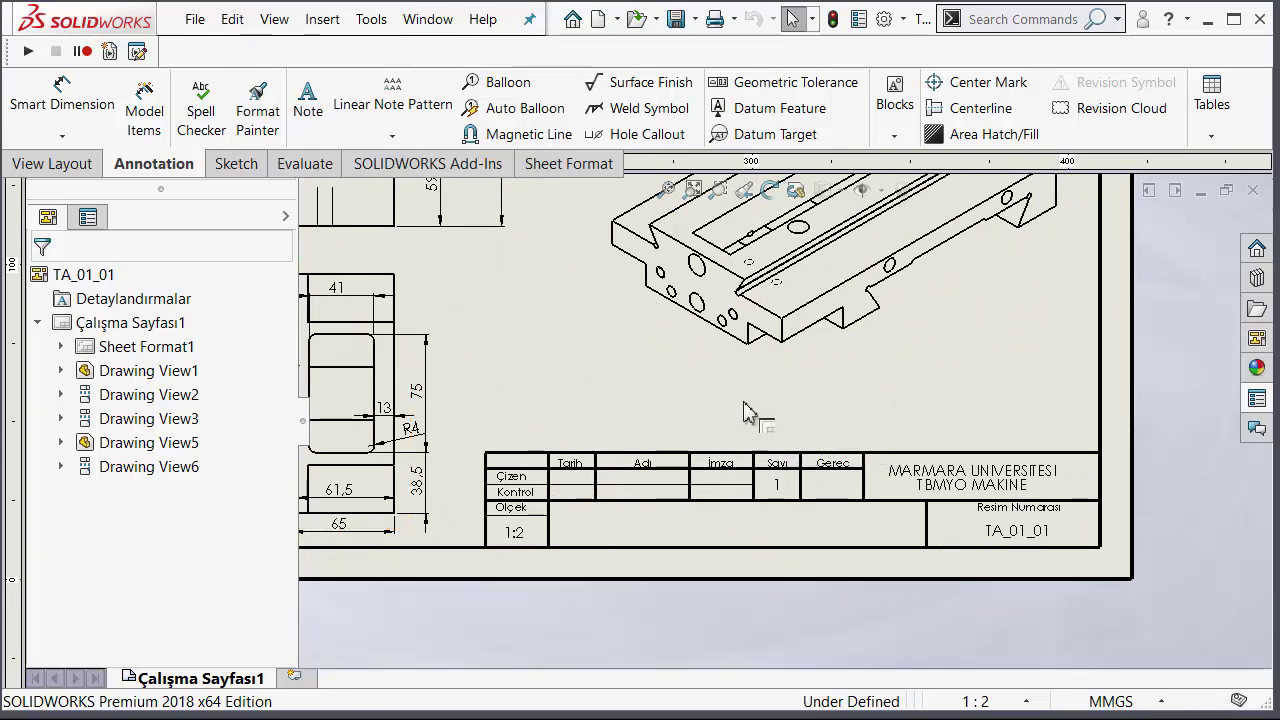
{"action": "left_click", "coordinate": [970, 320]}
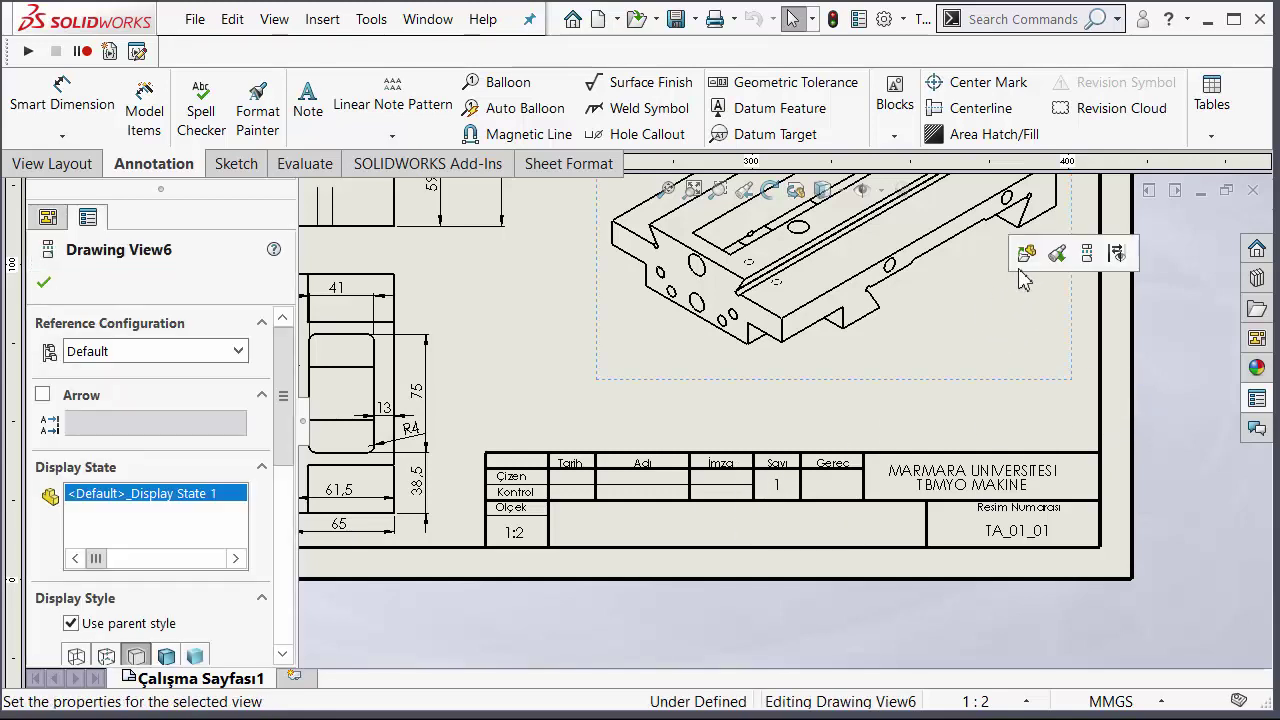
{"action": "left_click", "coordinate": [1018, 252]}
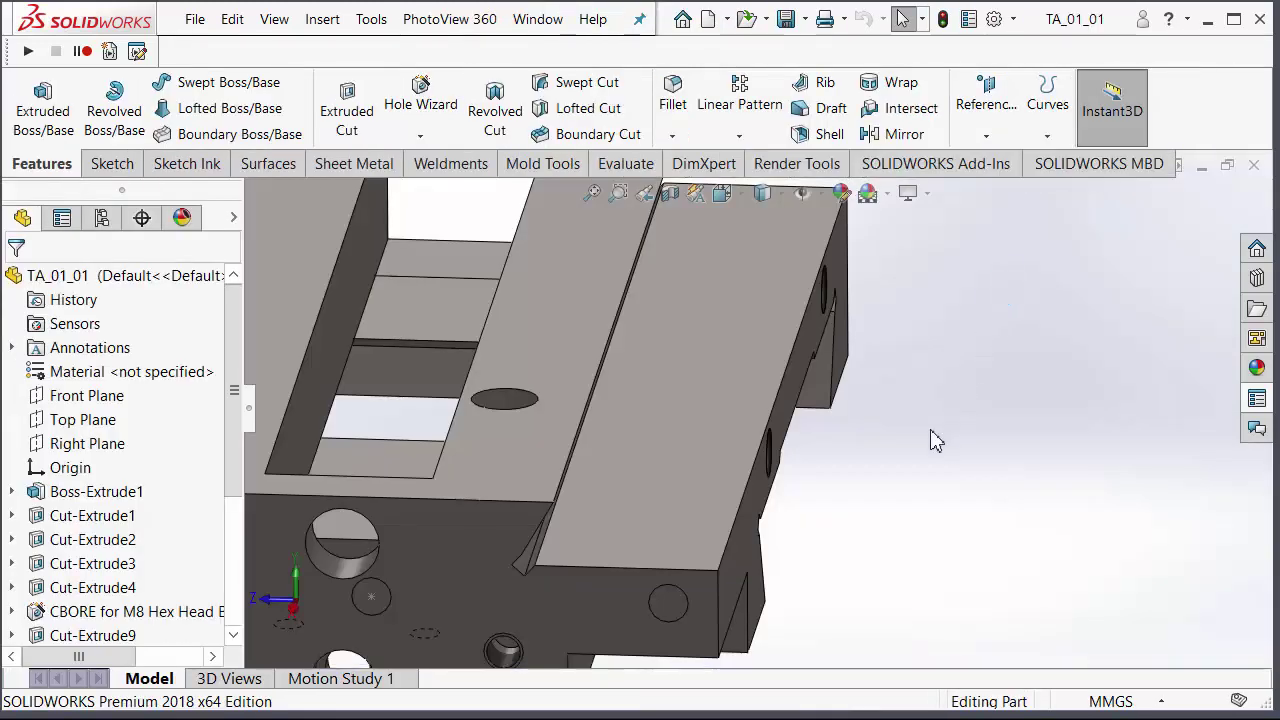
{"action": "left_click", "coordinate": [968, 19]}
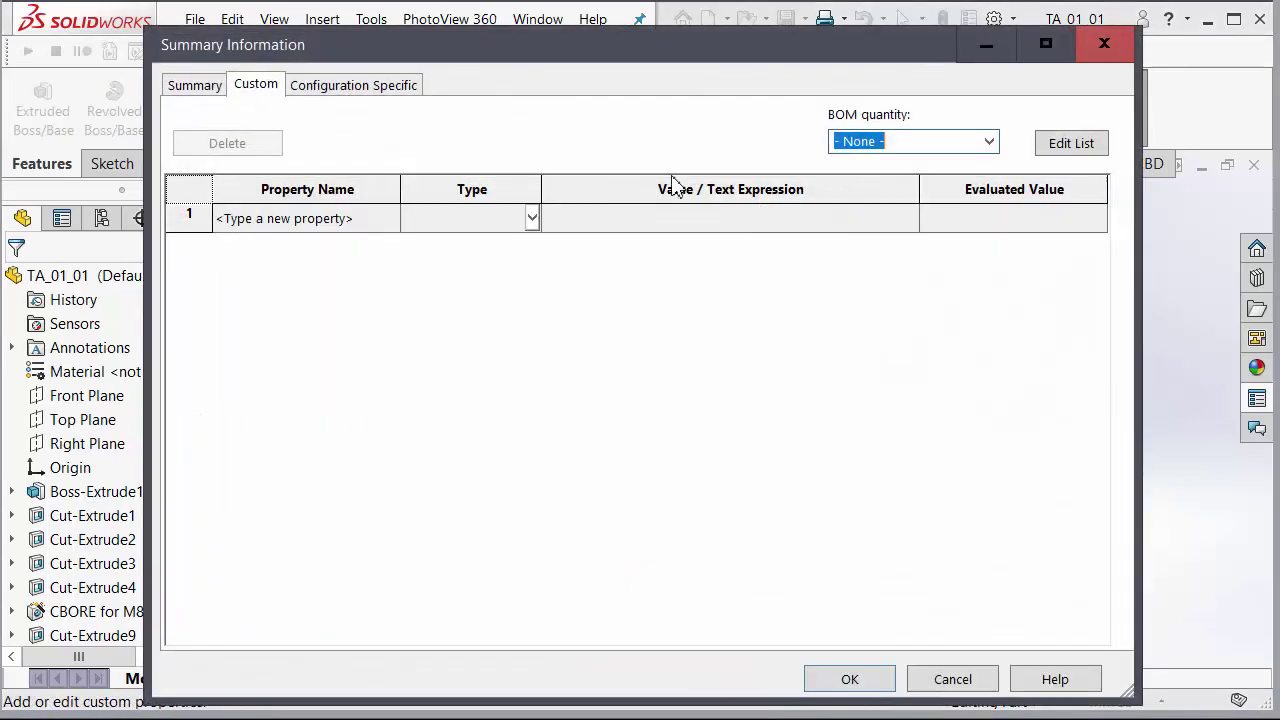
Step: Add text properties Çizen and Kontrol Eden with the drafter's and checker's first names, and save the part
{"action": "left_click", "coordinate": [334, 226]}
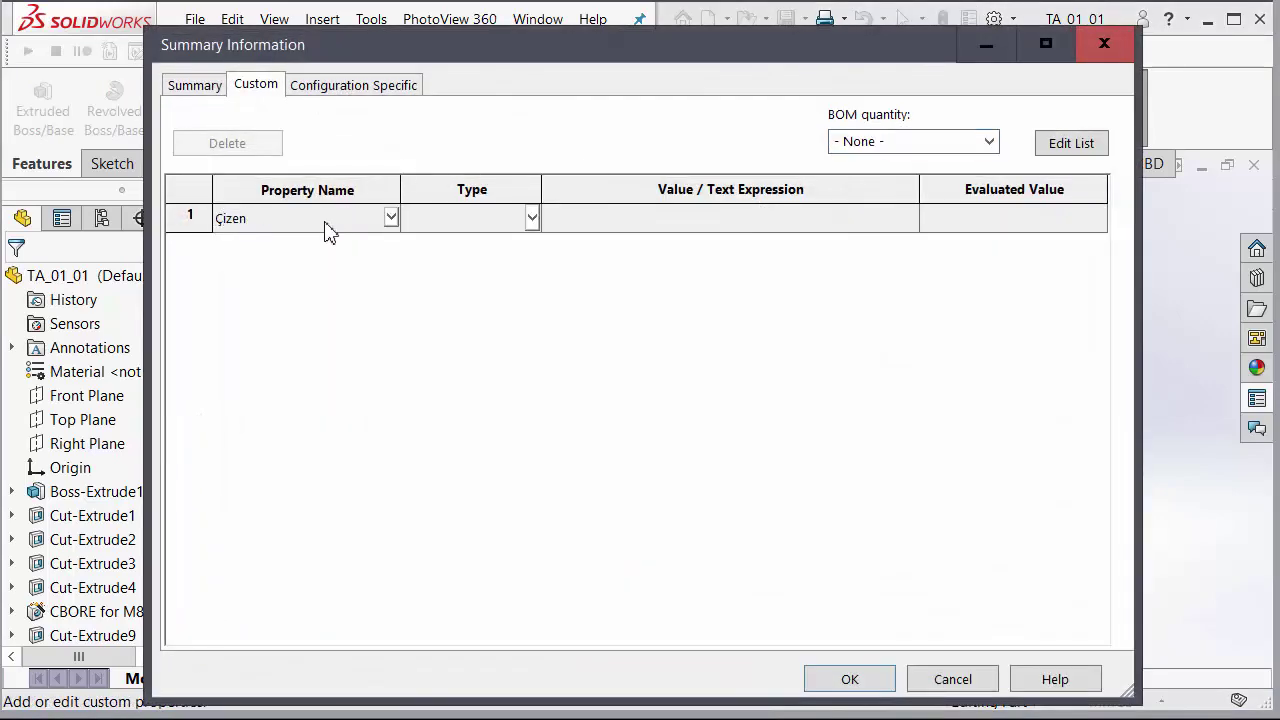
{"action": "left_click", "coordinate": [603, 232]}
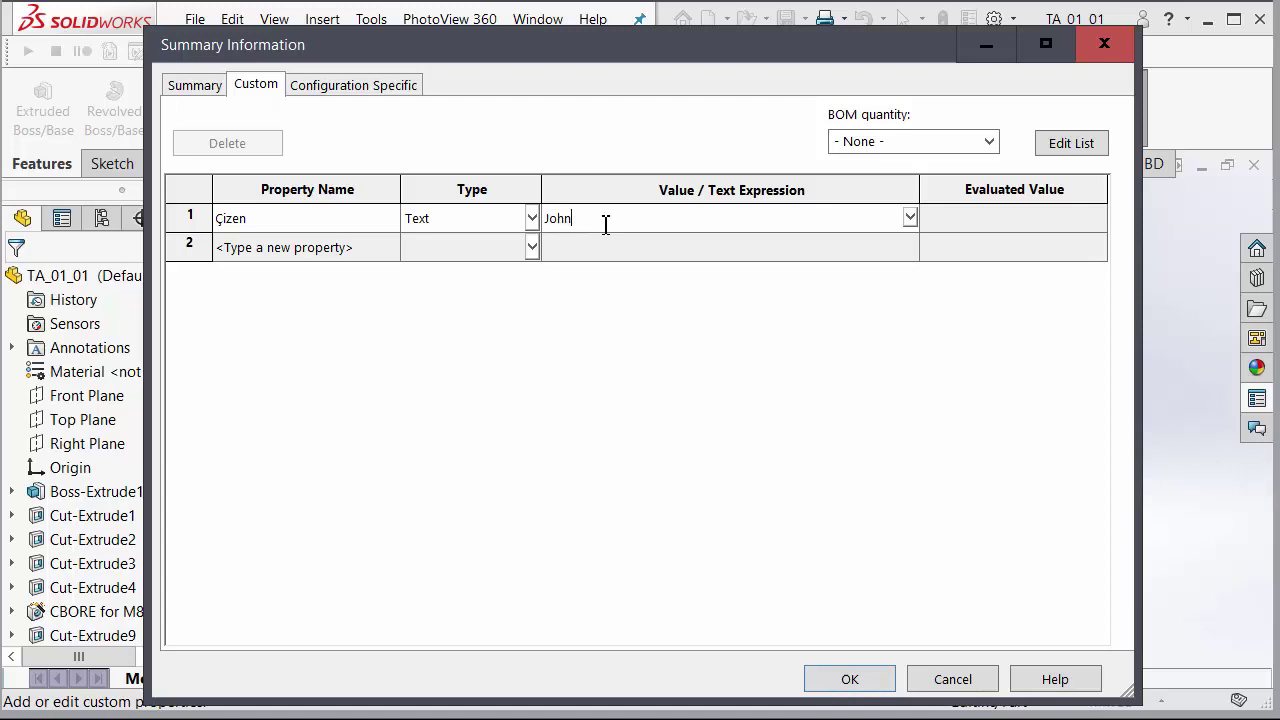
{"action": "left_click", "coordinate": [341, 250]}
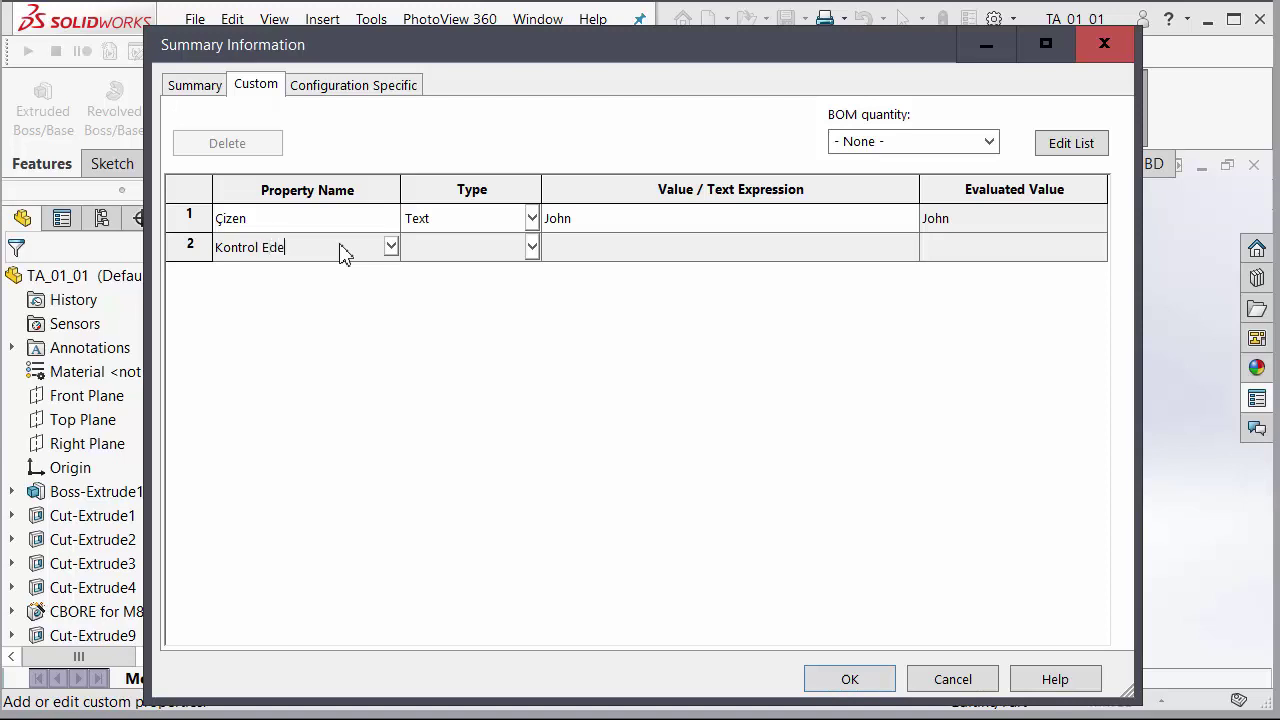
{"action": "left_click", "coordinate": [680, 261]}
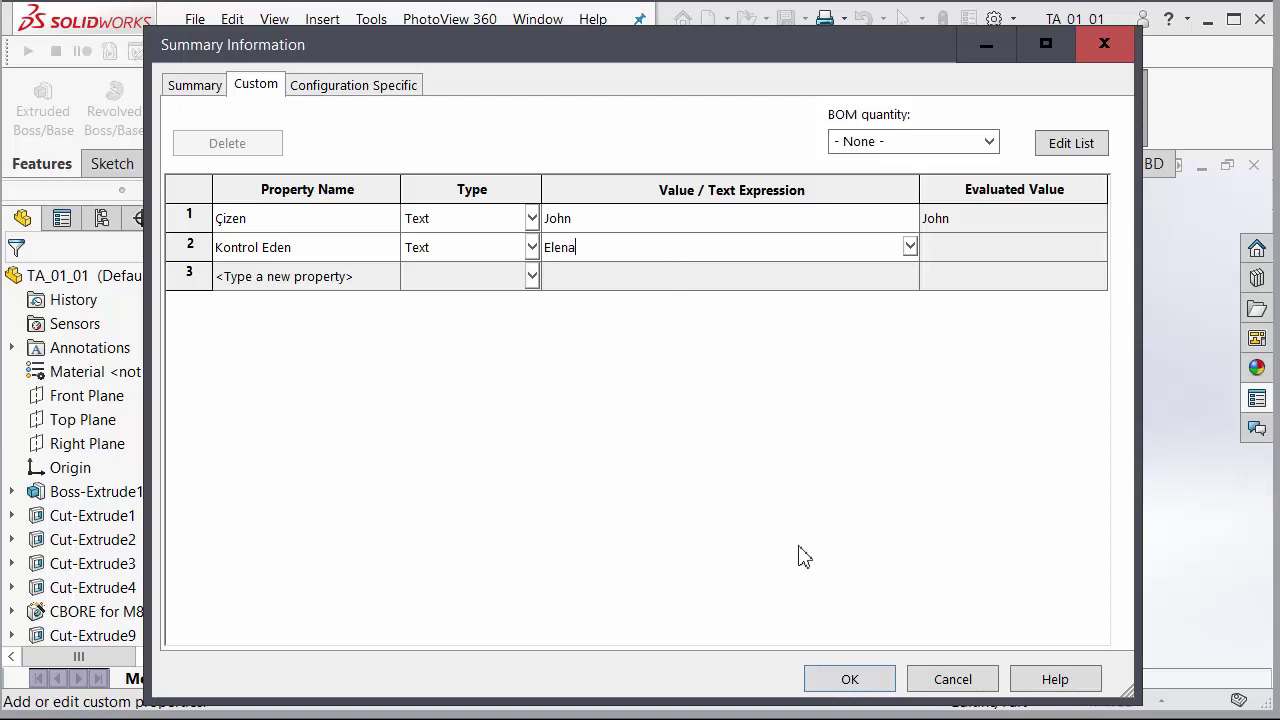
{"action": "left_click", "coordinate": [855, 679]}
{"action": "left_click", "coordinate": [767, 19]}
{"action": "left_click", "coordinate": [785, 19]}
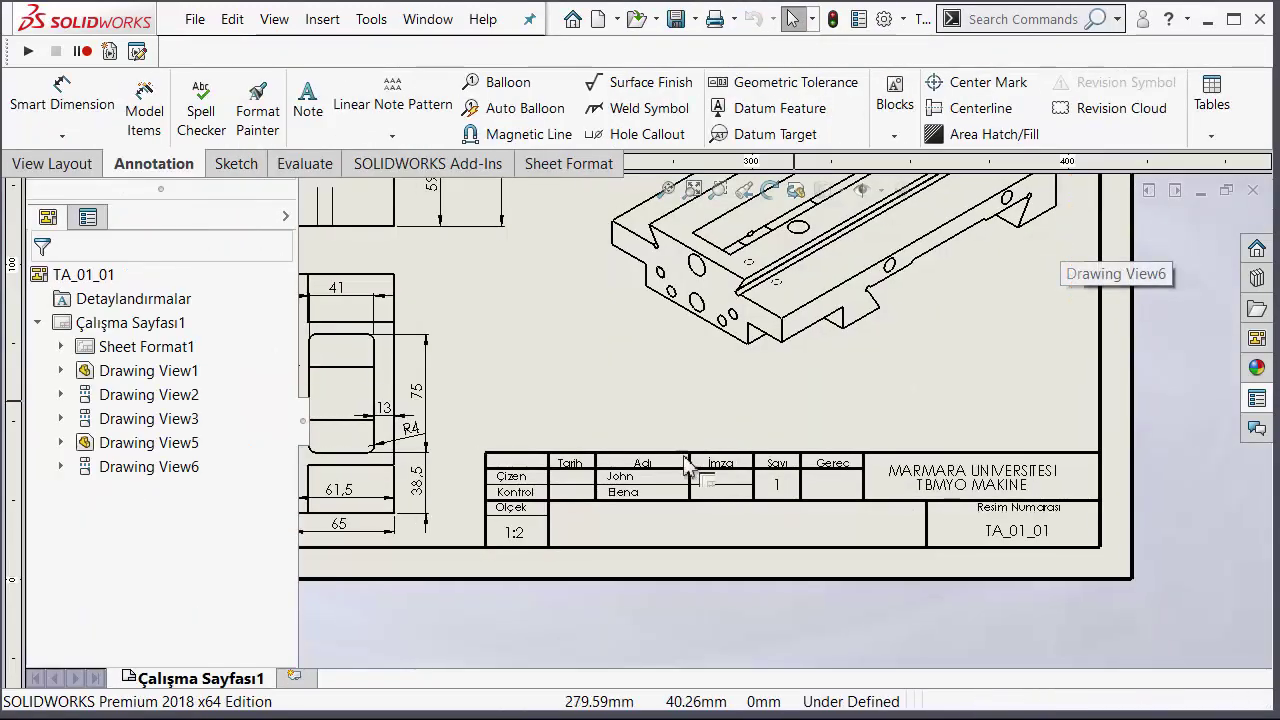
Step: Examine the Çizen and Kontrol name fields and the other title block cells of the TA_01_01 drawing
{"action": "scroll", "coordinate": [688, 465], "scroll_direction": "down", "scroll_amount": 8}
{"action": "scroll", "coordinate": [655, 455], "scroll_direction": "up", "scroll_amount": 2}
{"action": "scroll", "coordinate": [700, 480], "scroll_direction": "up", "scroll_amount": 5}
{"action": "scroll", "coordinate": [790, 465], "scroll_direction": "down", "scroll_amount": 5}
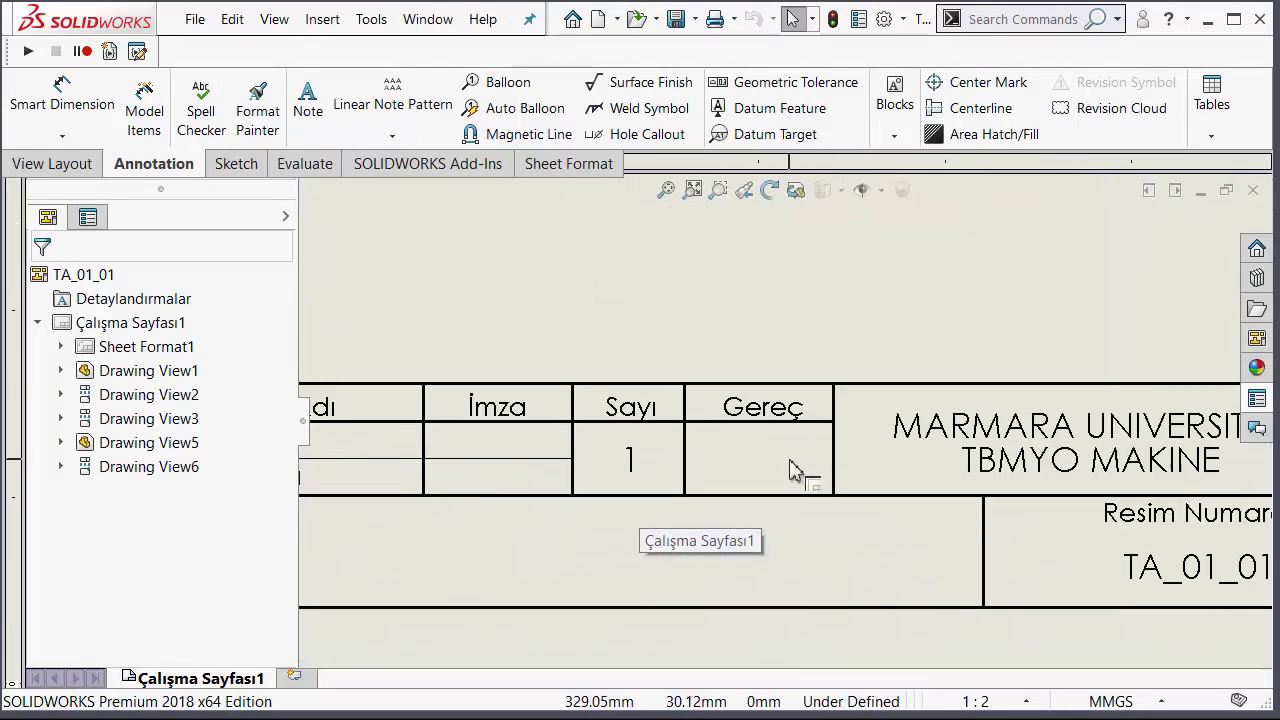
{"action": "scroll", "coordinate": [980, 445], "scroll_direction": "up", "scroll_amount": 5}
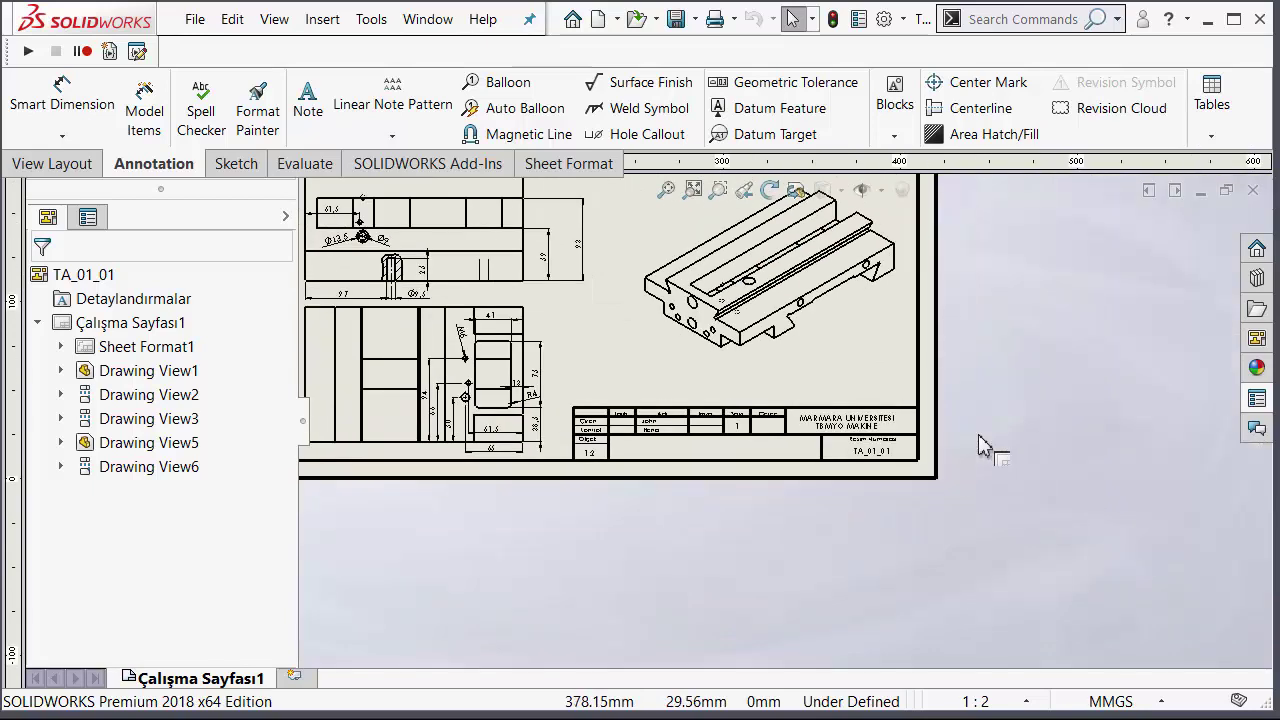
{"action": "scroll", "coordinate": [820, 452], "scroll_direction": "up", "scroll_amount": 1}
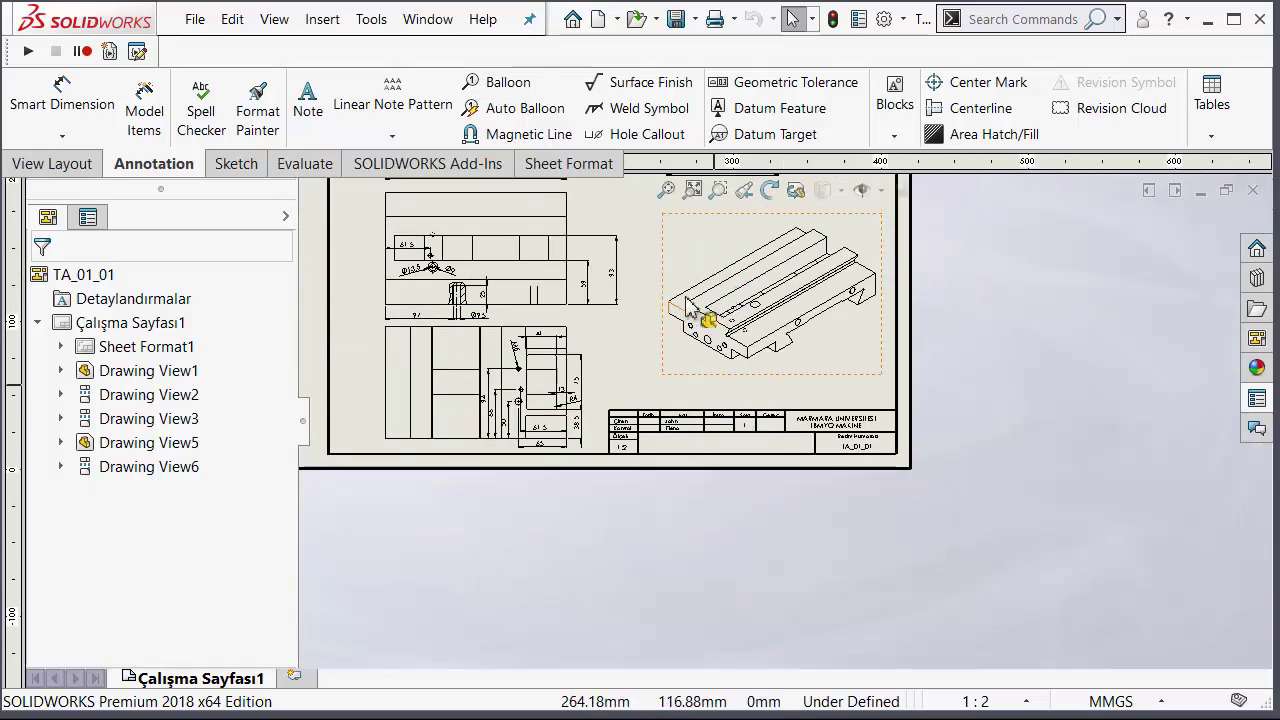
{"action": "scroll", "coordinate": [1130, 225], "scroll_direction": "up", "scroll_amount": 1}
{"action": "scroll", "coordinate": [1130, 225], "scroll_direction": "down", "scroll_amount": 1}
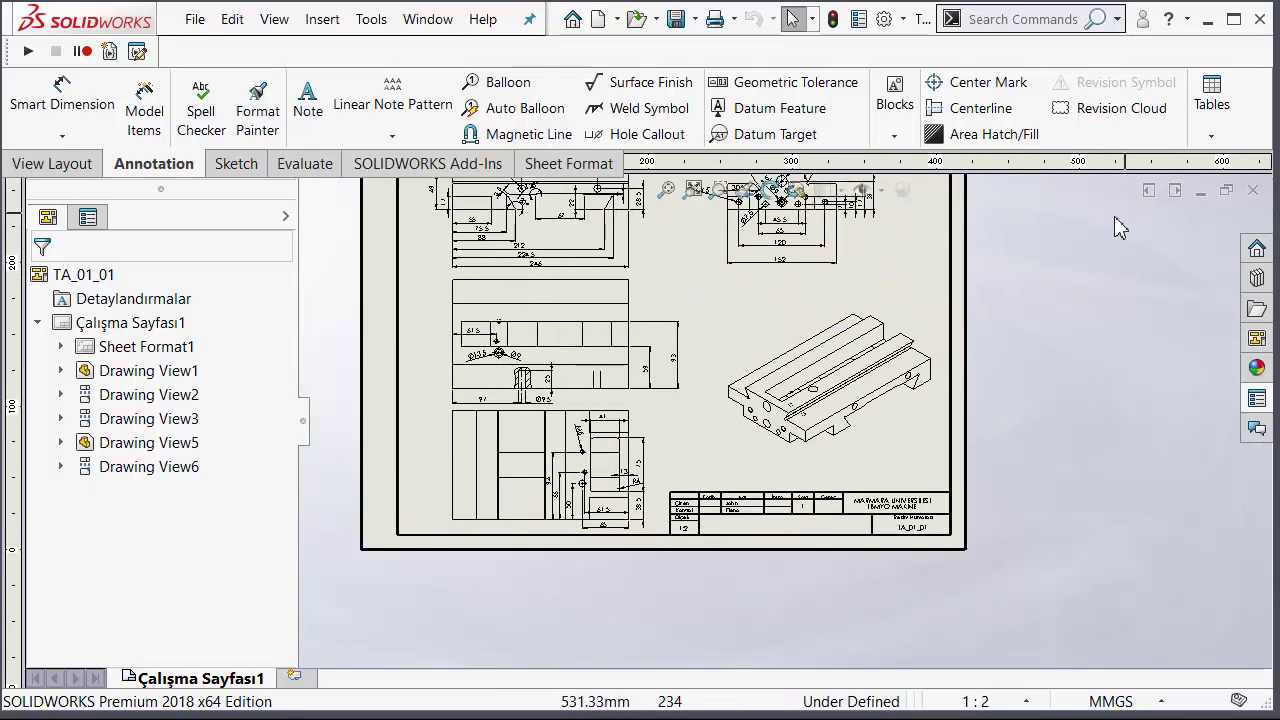
Step: Close the TA_01_01 drawing without saving and exit SOLIDWORKS, returning to the desktop
{"action": "left_click", "coordinate": [1252, 189]}
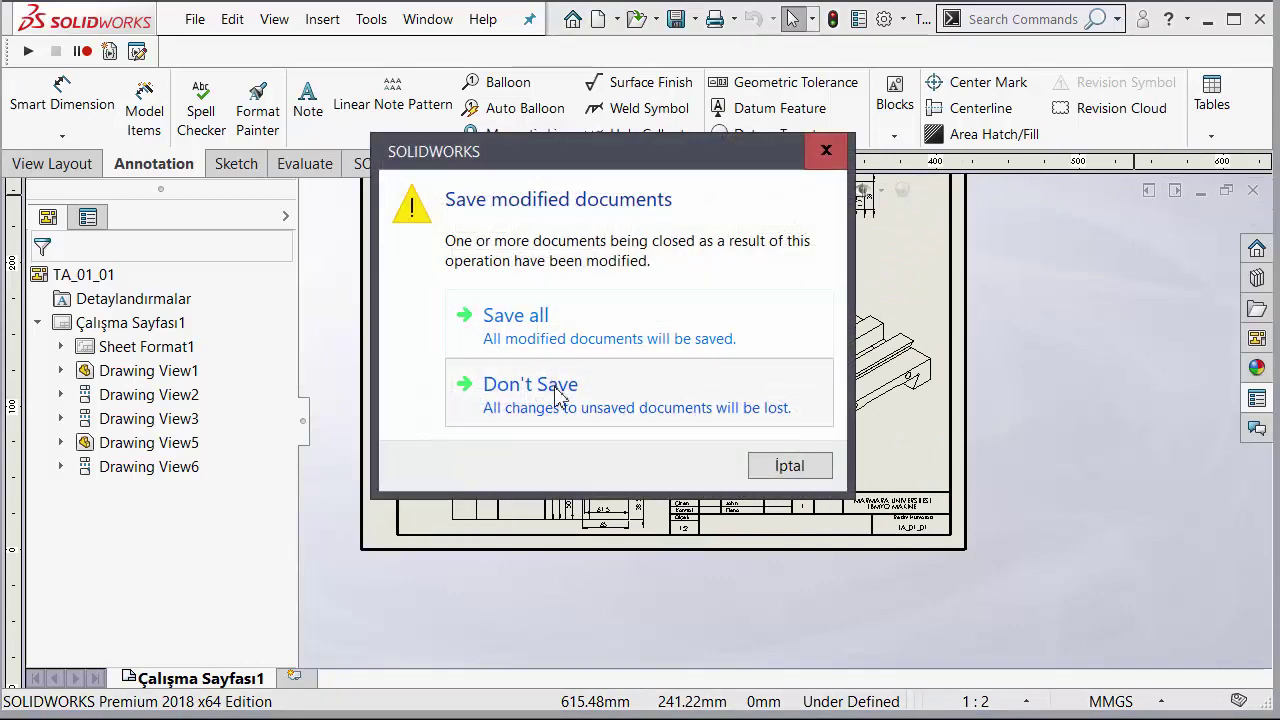
{"action": "left_click", "coordinate": [560, 397]}
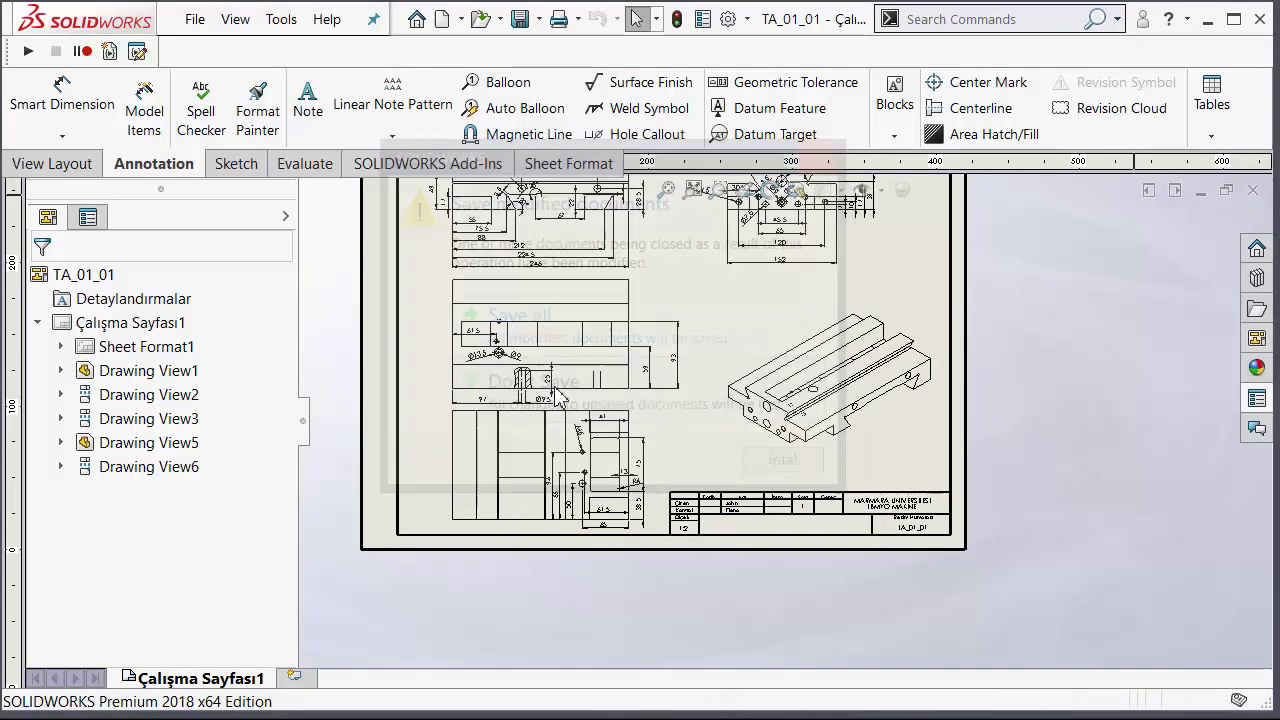
{"action": "left_click", "coordinate": [1260, 22]}
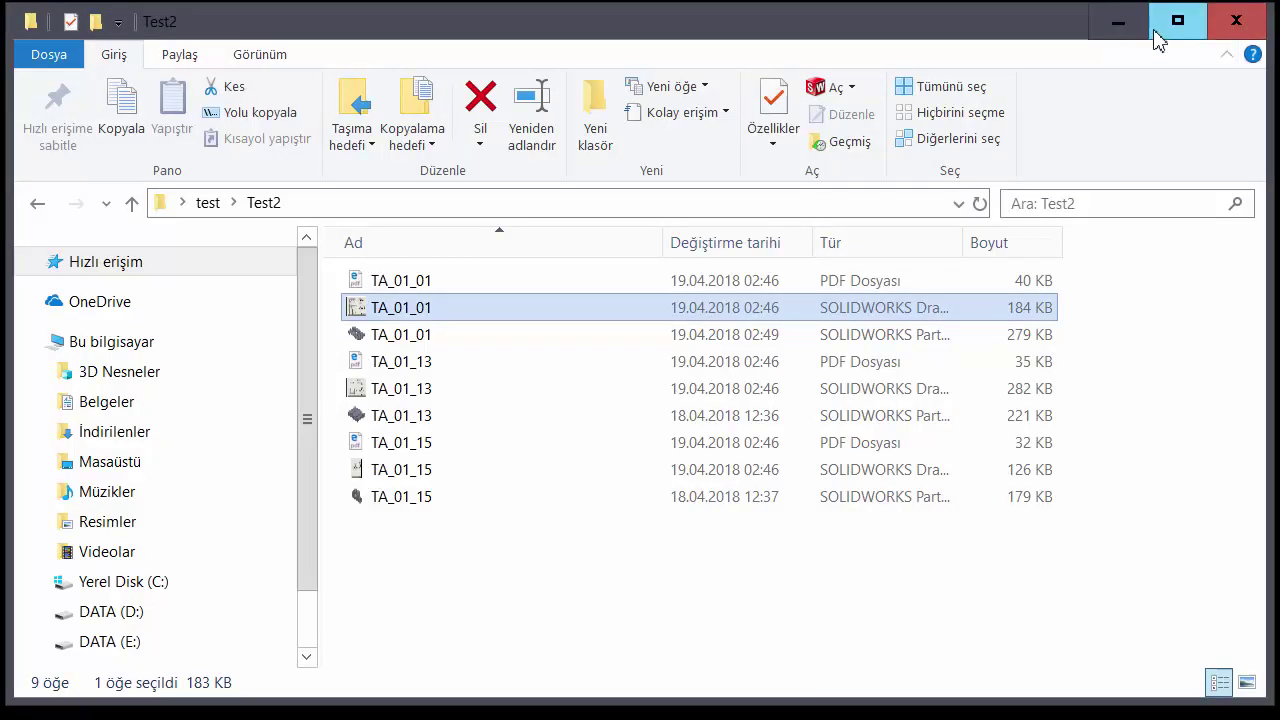
{"action": "left_click", "coordinate": [1120, 28]}
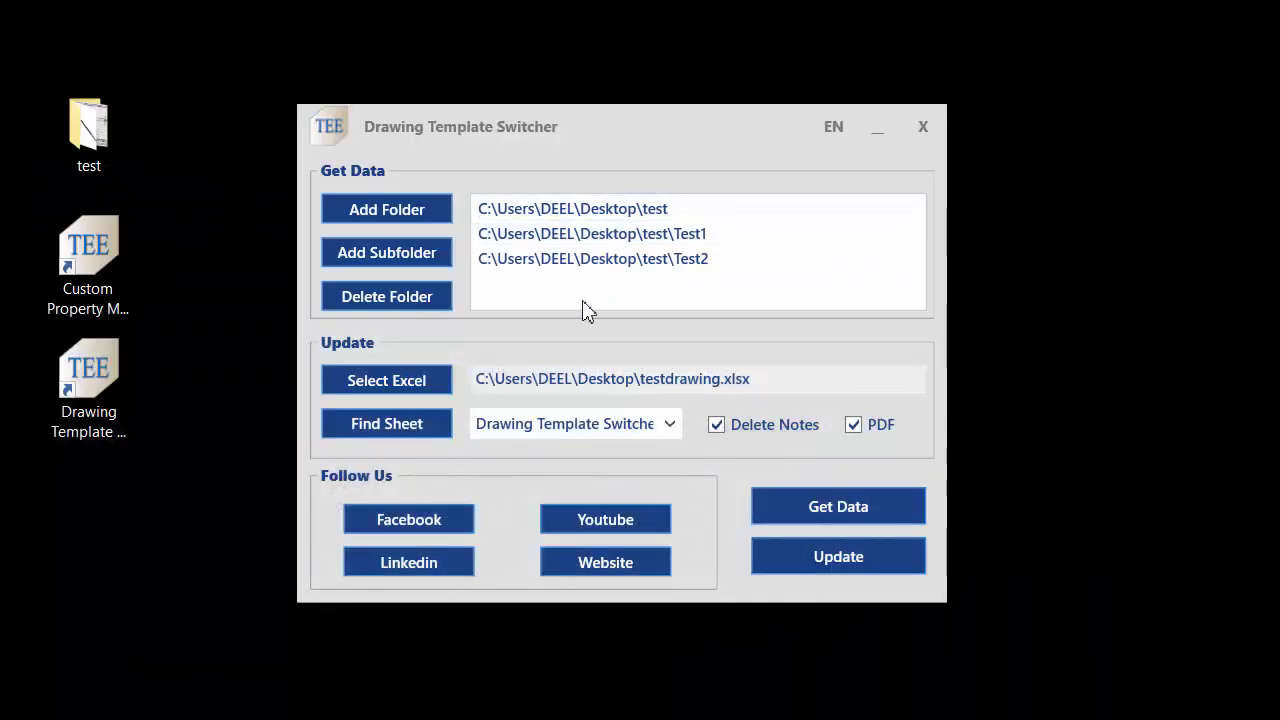
Step: Close Drawing Template Switcher and launch Custom Property Manager with its interface language set to English
{"action": "left_click", "coordinate": [918, 131]}
{"action": "double_click", "coordinate": [109, 250]}
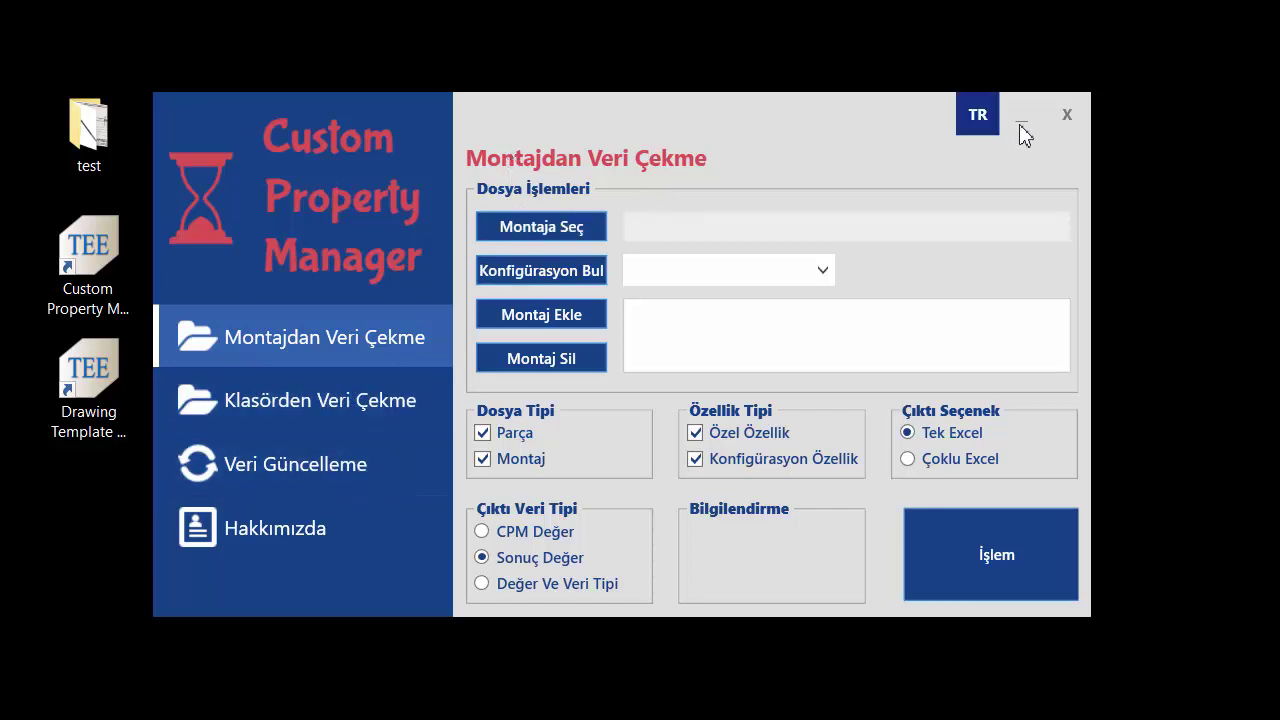
{"action": "left_click", "coordinate": [975, 118]}
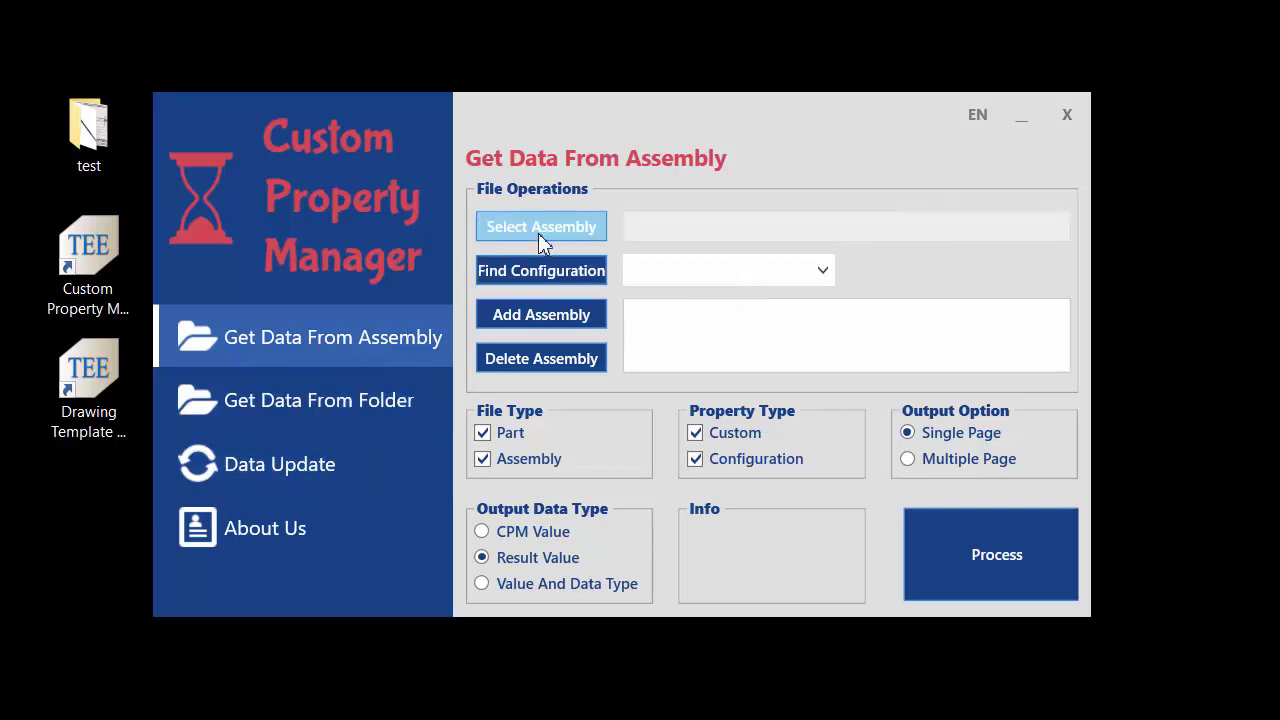
Step: Set up data extraction from folders, adding the desktop test folder together with its Test1 and Test2 subfolders
{"action": "left_click", "coordinate": [285, 420]}
{"action": "left_click", "coordinate": [579, 281]}
{"action": "scroll", "coordinate": [508, 443], "scroll_direction": "down", "scroll_amount": 2}
{"action": "double_click", "coordinate": [512, 447]}
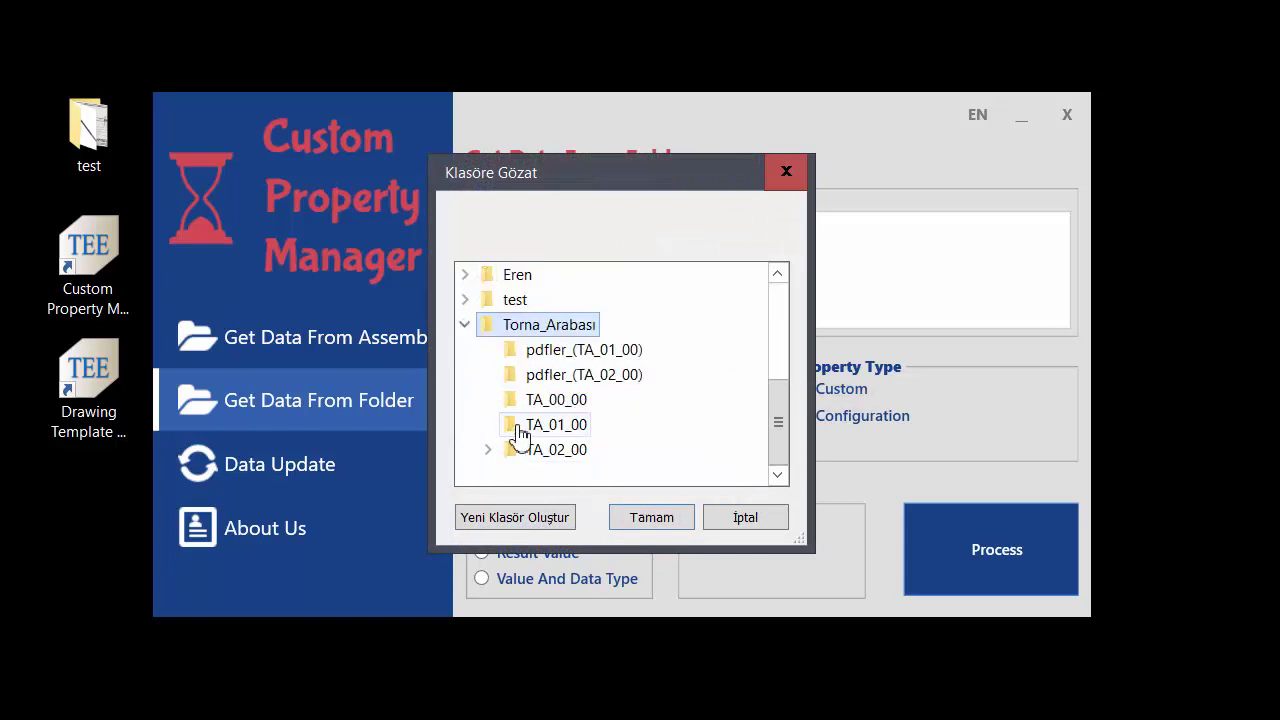
{"action": "left_click", "coordinate": [515, 299]}
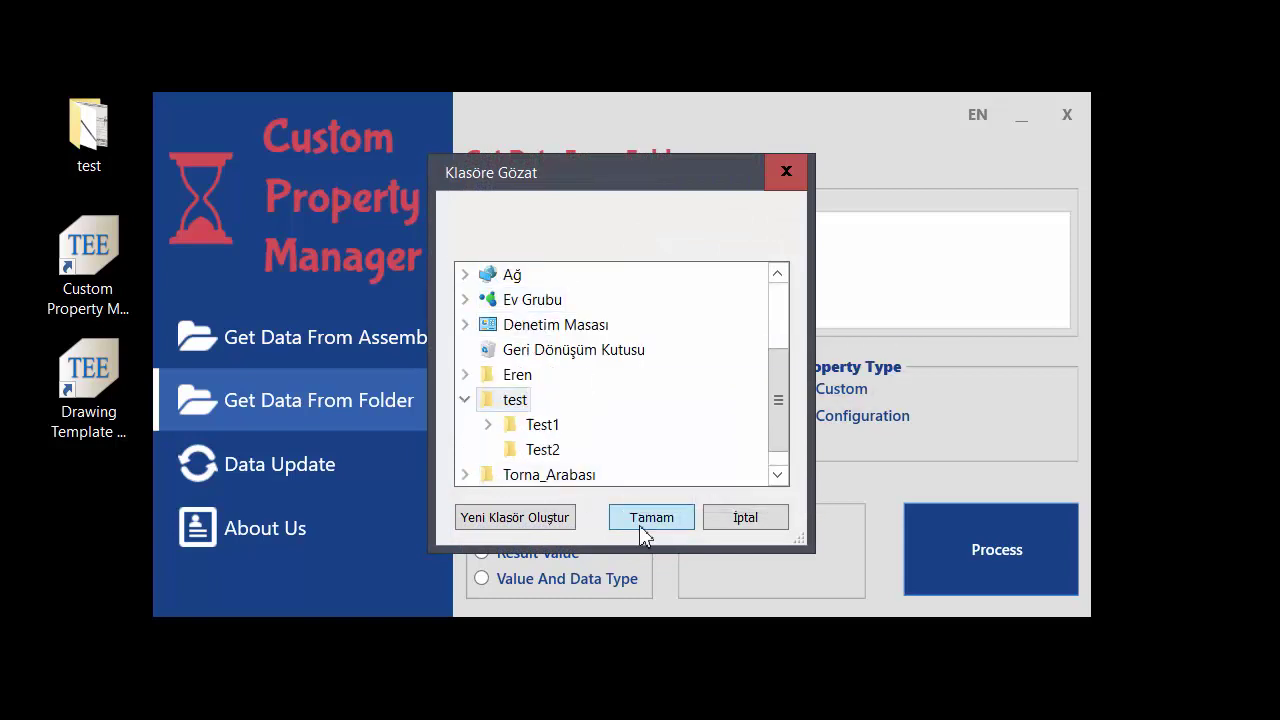
{"action": "left_click", "coordinate": [651, 517]}
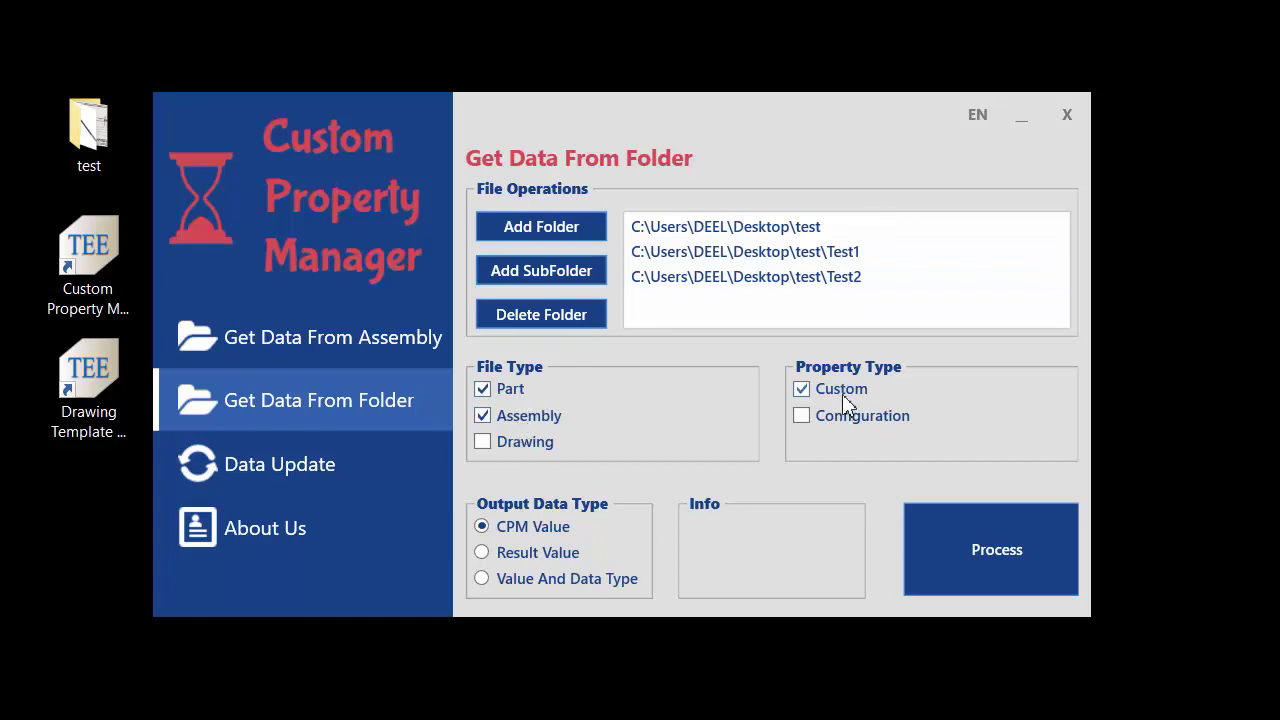
Step: Extract the custom properties of the part and assembly files as CPM values and bring up the generated Excel sheet
{"action": "left_click", "coordinate": [963, 562]}
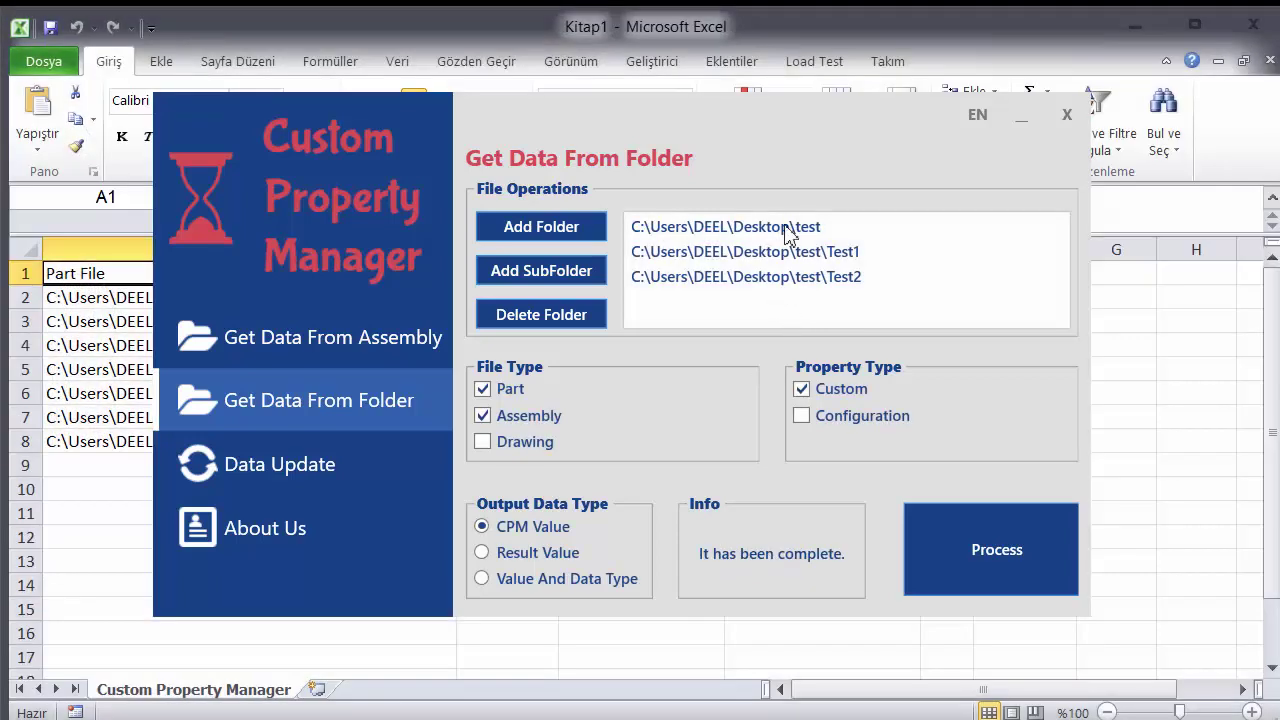
{"action": "left_click", "coordinate": [829, 34]}
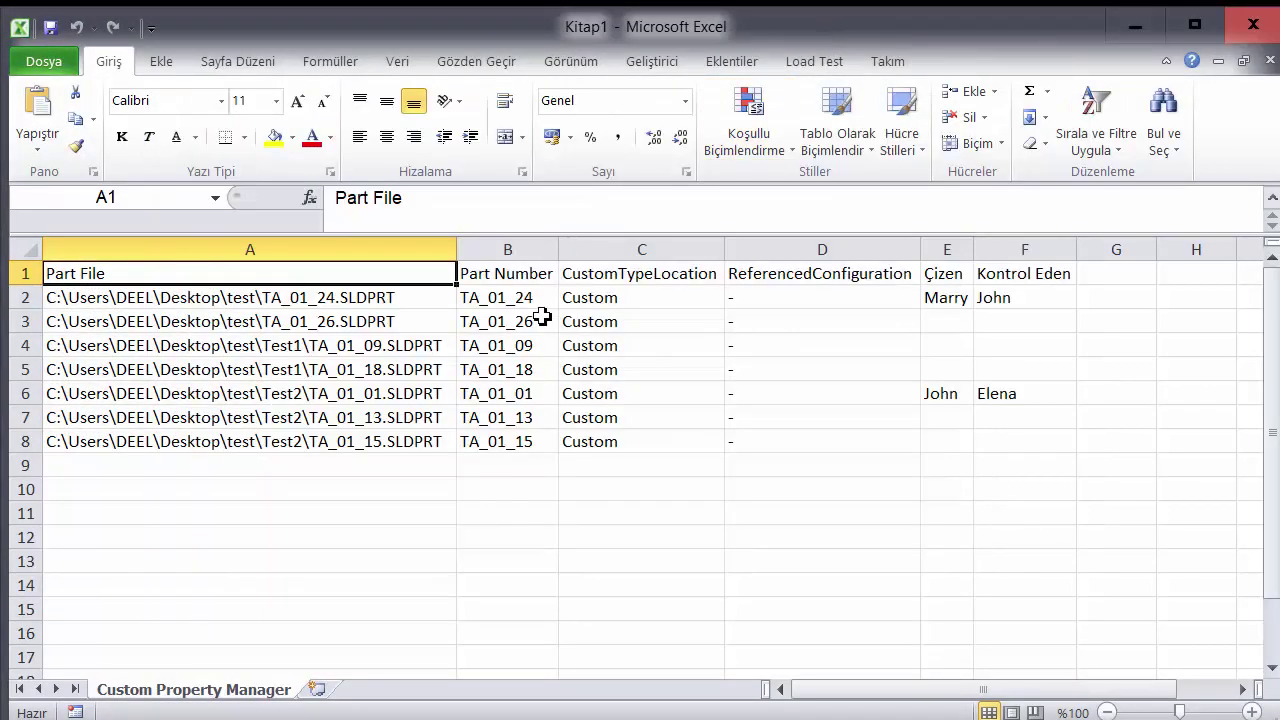
{"action": "left_click", "coordinate": [945, 300]}
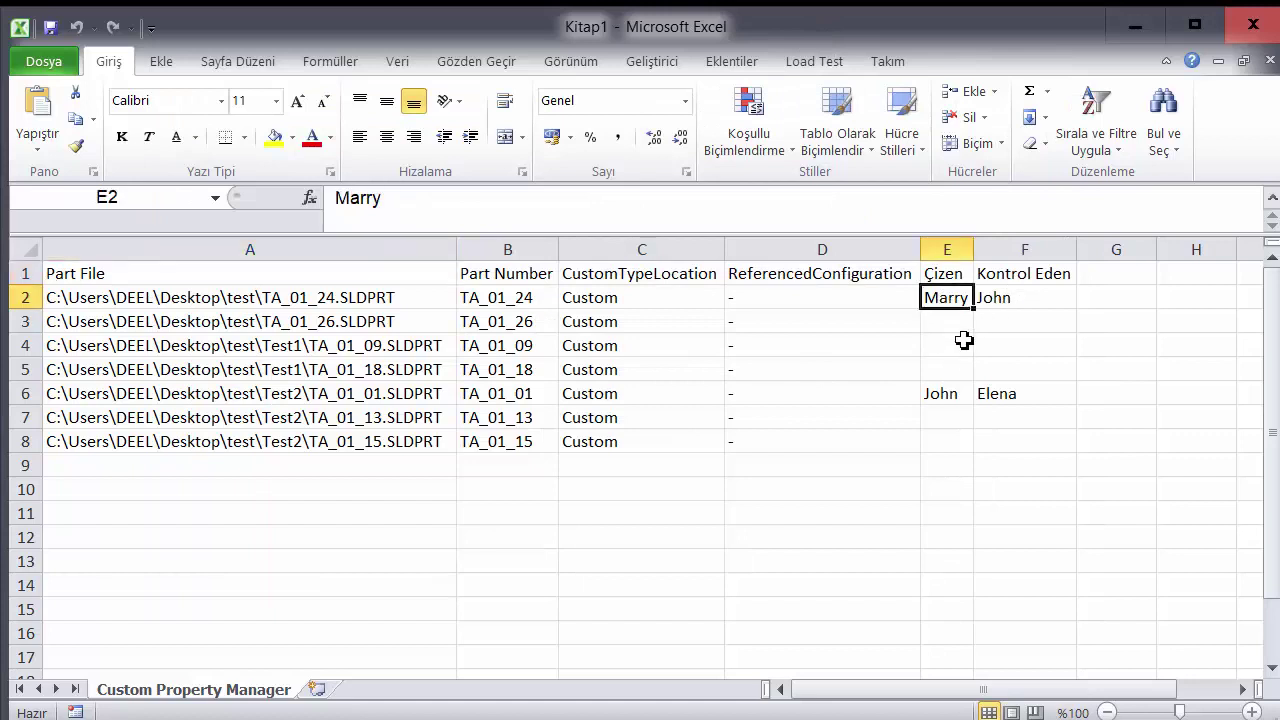
Step: Fill the empty Çizen cells E3:E5 and E7:E8 with A
{"action": "left_click", "coordinate": [960, 320]}
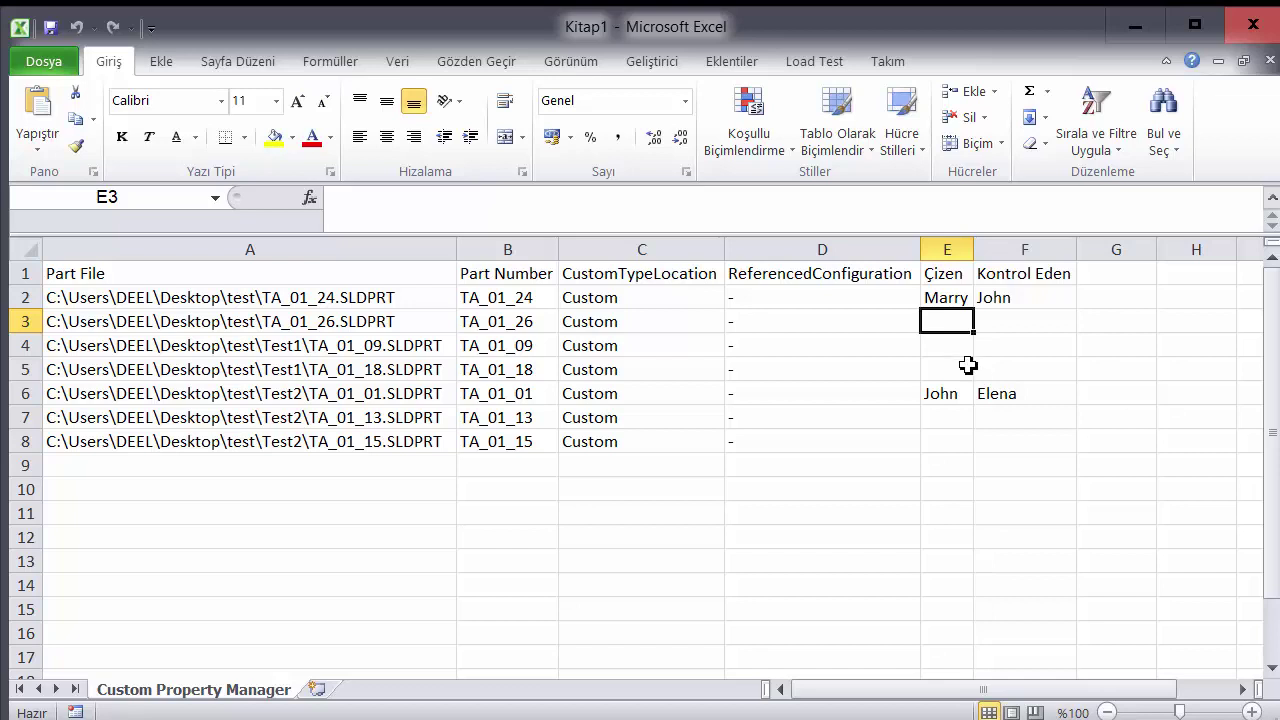
{"action": "type", "text": "A"}
{"action": "left_click", "coordinate": [968, 367]}
{"action": "left_click", "coordinate": [966, 324]}
{"action": "left_click_drag", "start_coordinate": [977, 330], "coordinate": [979, 372]}
{"action": "left_click", "coordinate": [963, 418]}
{"action": "type", "text": "A"}
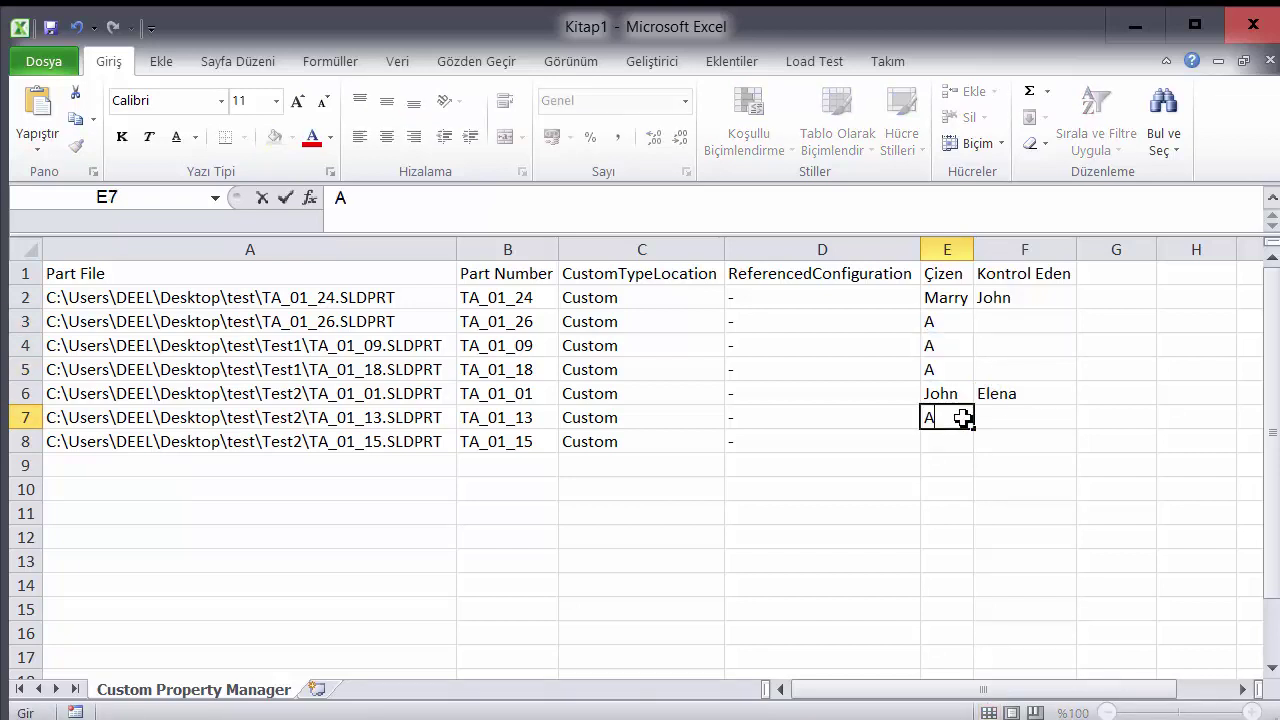
{"action": "left_click", "coordinate": [951, 417]}
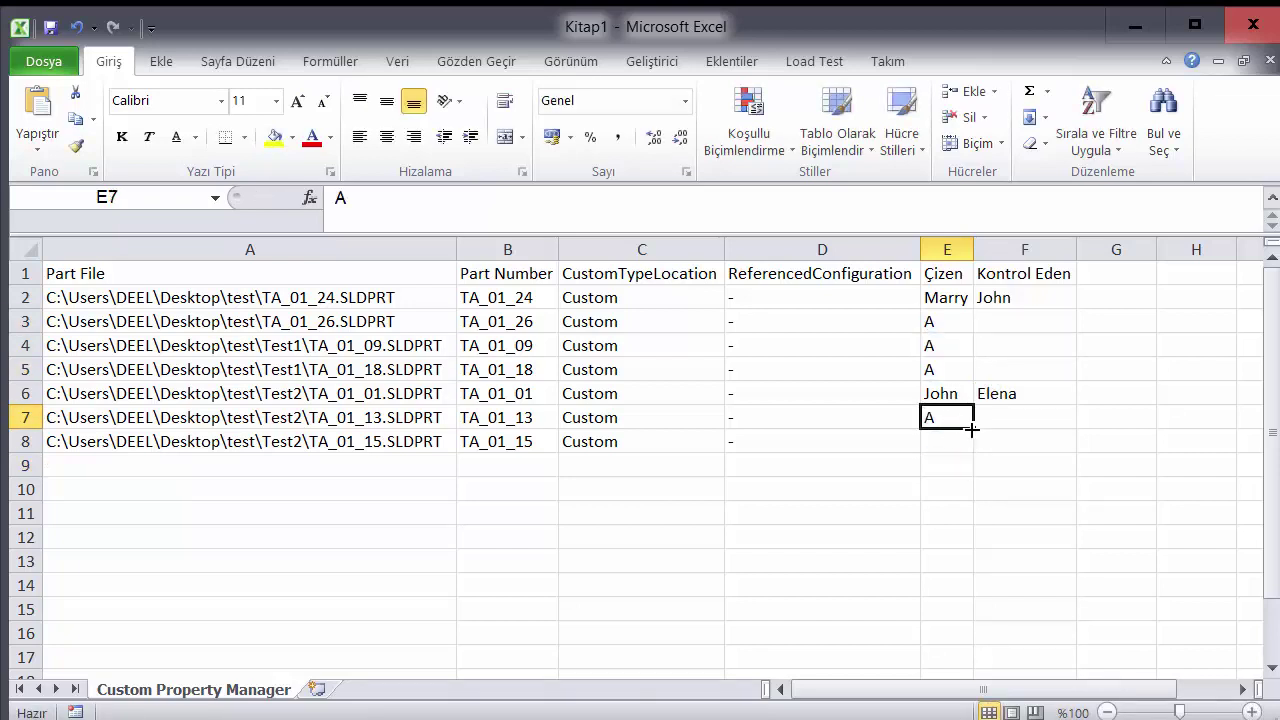
{"action": "left_click_drag", "start_coordinate": [977, 441], "coordinate": [977, 445]}
Step: Enter the checker's first name in the Kontrol Eden cell F3 and fill it down to F5
{"action": "left_click", "coordinate": [1002, 323]}
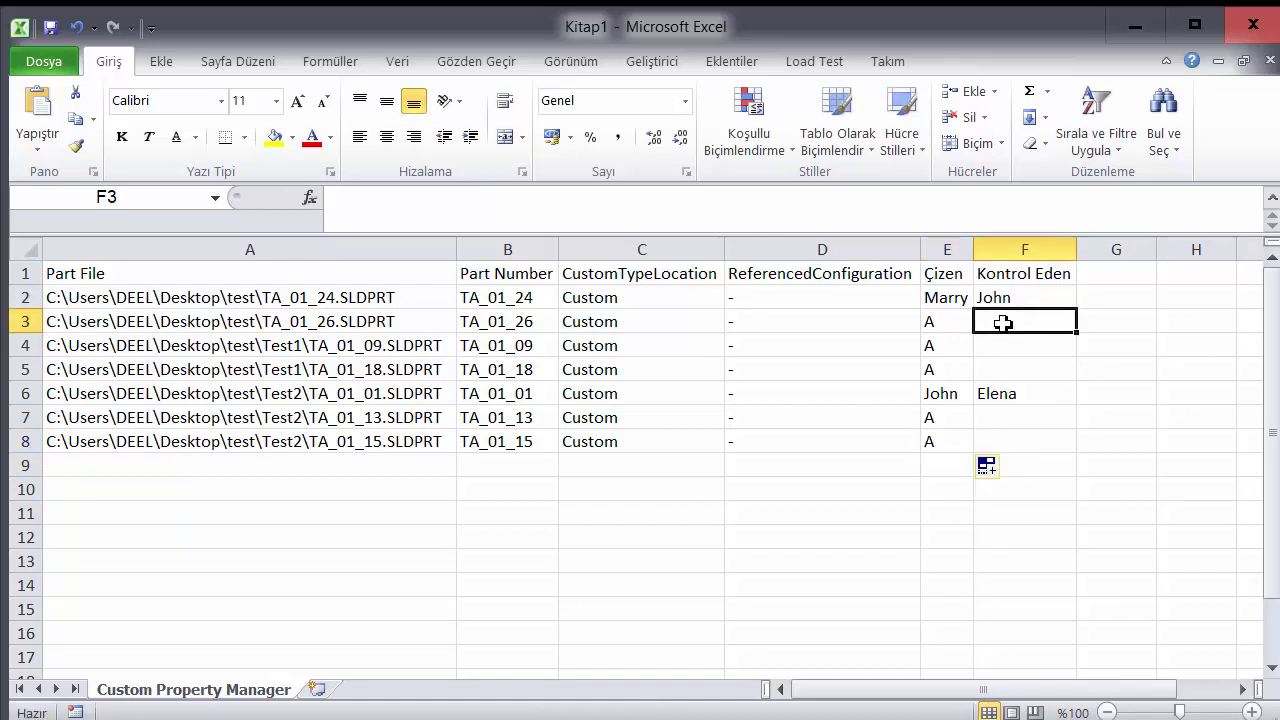
{"action": "double_click", "coordinate": [1002, 323]}
{"action": "type", "text": "Bob"}
{"action": "left_click", "coordinate": [1060, 346]}
{"action": "left_click", "coordinate": [1063, 323]}
{"action": "left_click_drag", "start_coordinate": [1076, 334], "coordinate": [1077, 382]}
Step: Copy the checker's name from F4:F5 into the empty Kontrol Eden cells F7:F8
{"action": "left_click_drag", "start_coordinate": [1010, 345], "coordinate": [1020, 364]}
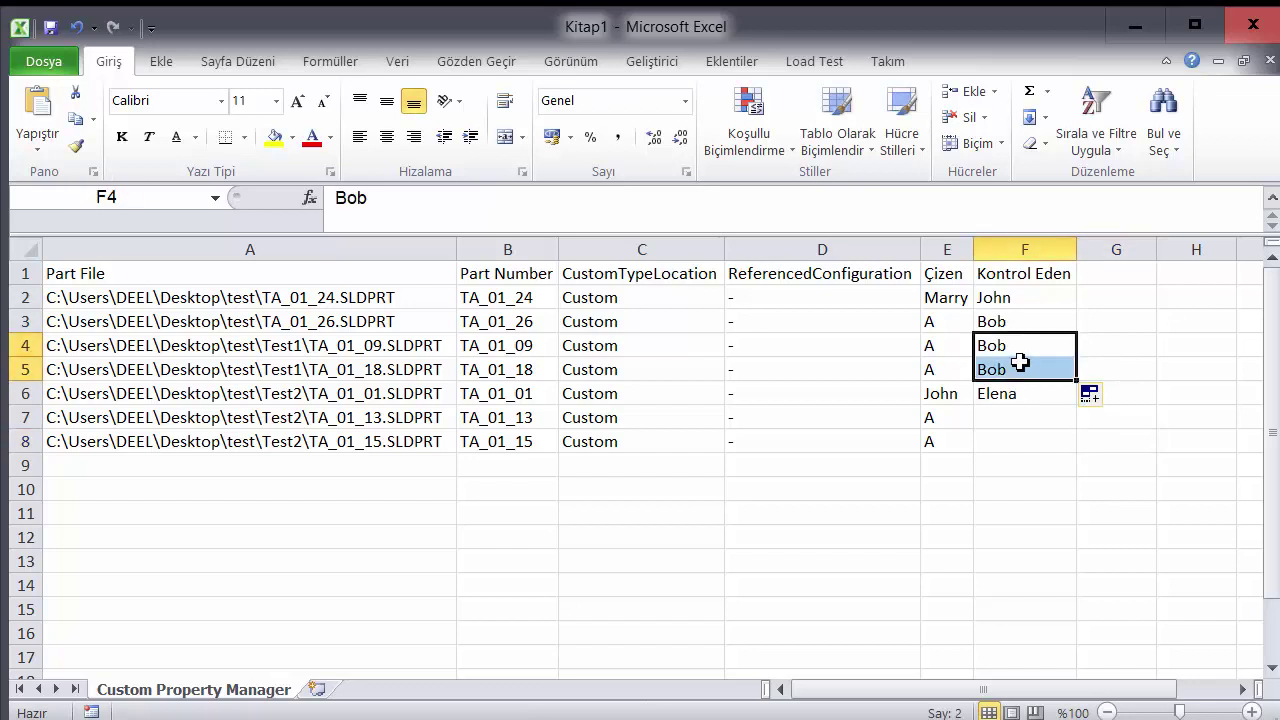
{"action": "right_click", "coordinate": [1020, 364]}
{"action": "left_click", "coordinate": [1015, 405]}
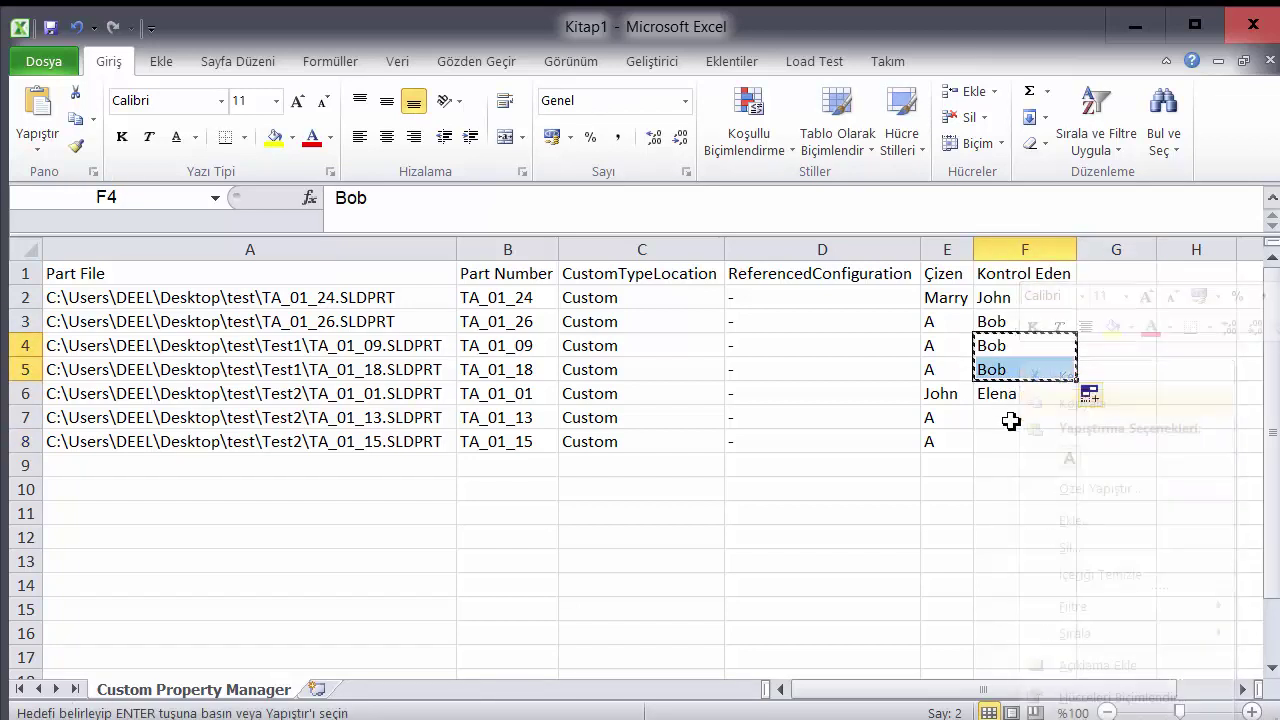
{"action": "left_click", "coordinate": [1012, 417]}
{"action": "key", "text": "ctrl+v"}
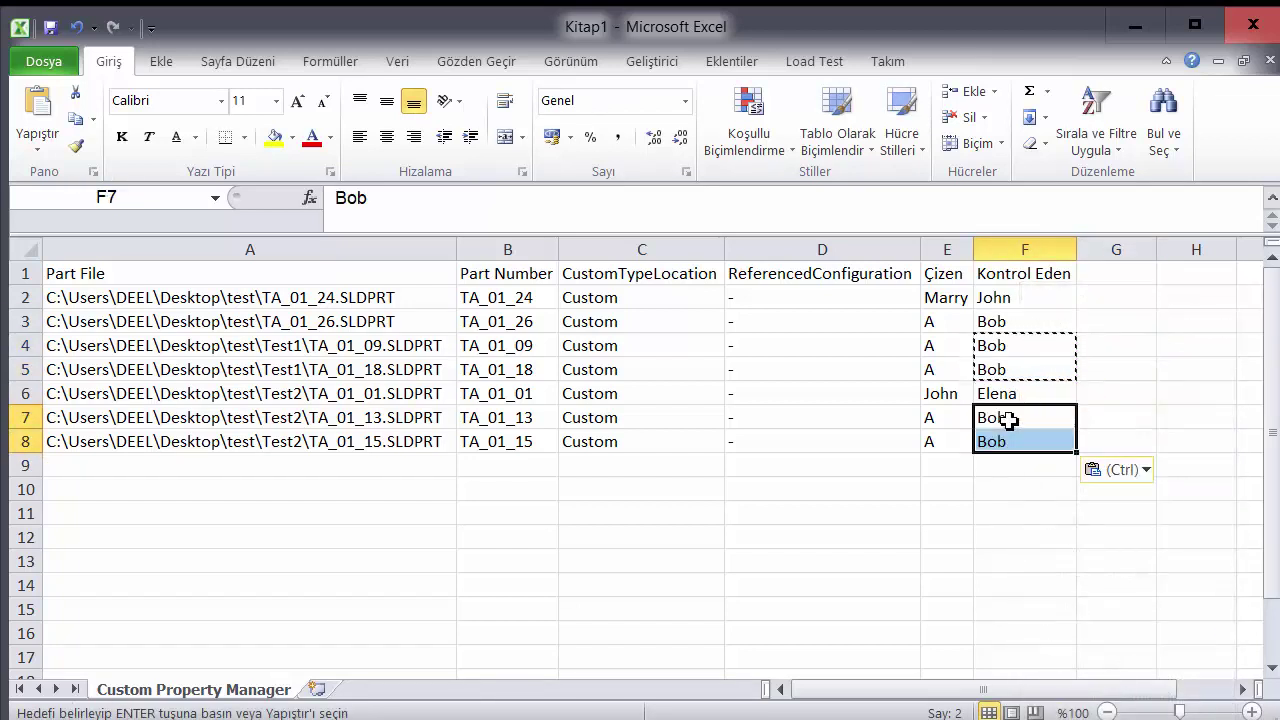
{"action": "left_click", "coordinate": [1000, 486]}
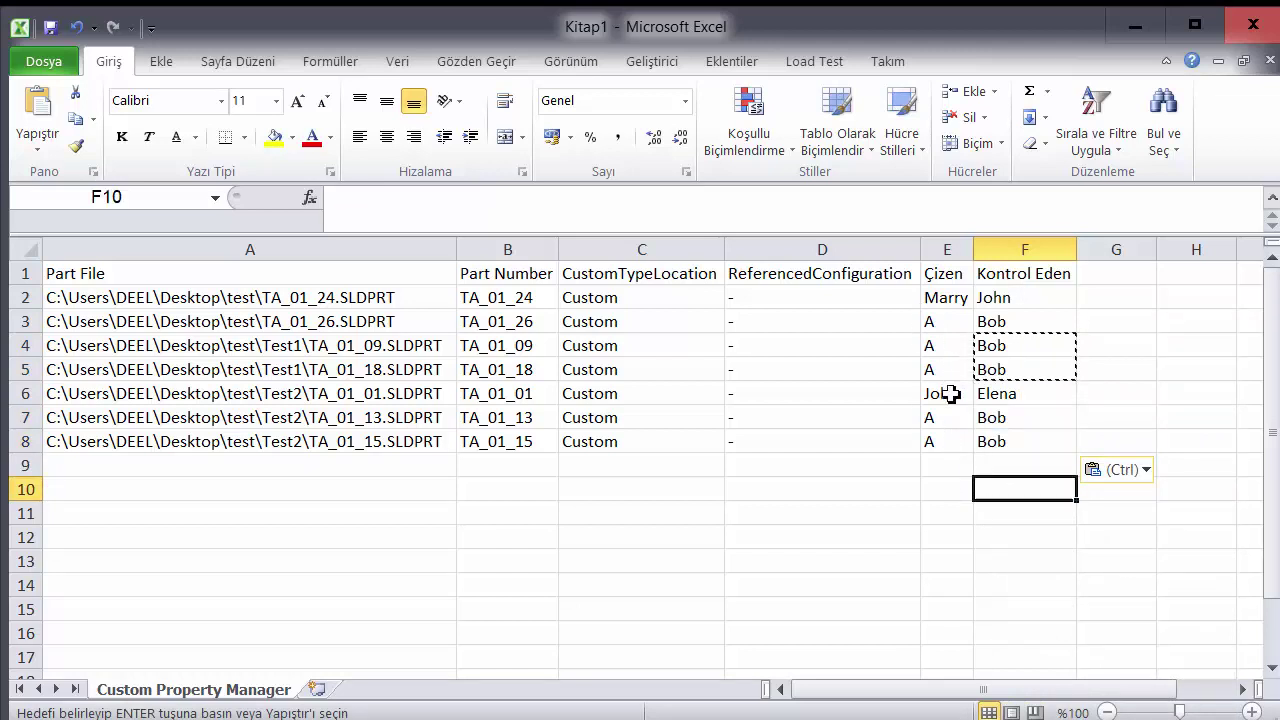
{"action": "left_click", "coordinate": [1034, 347]}
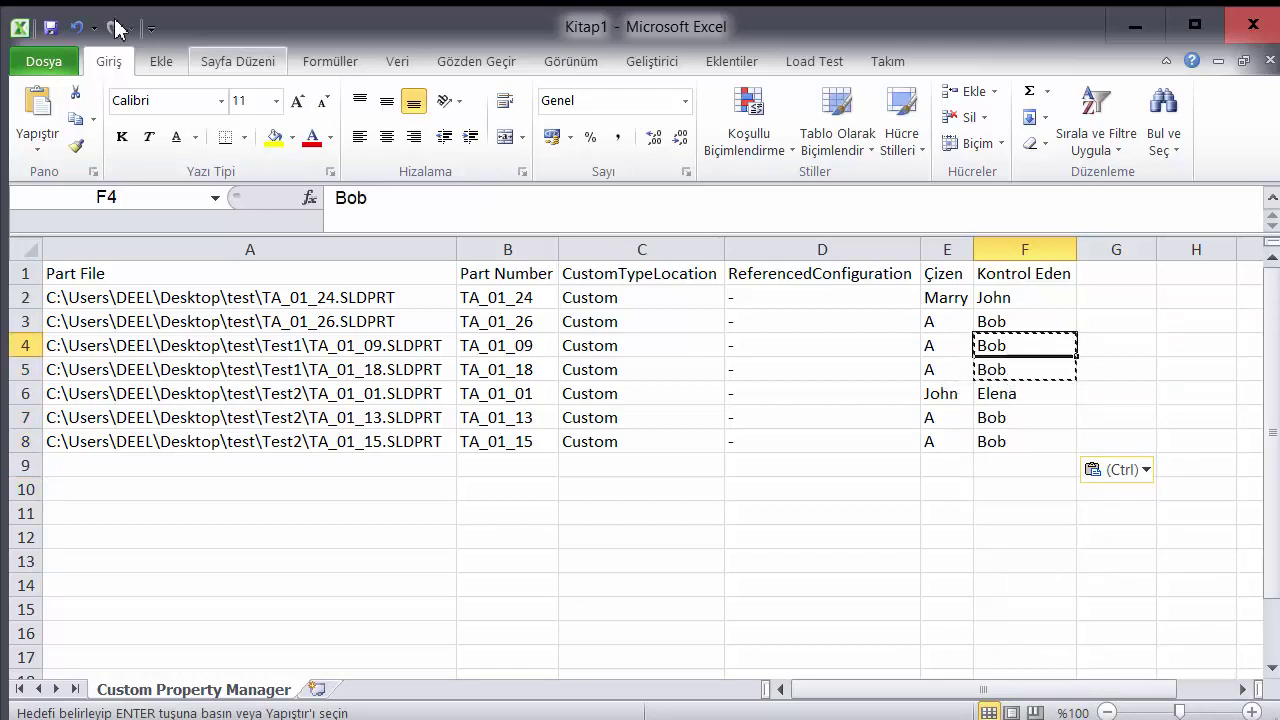
Step: Save the workbook to the Desktop (Masaüstü) as cpm, replacing the existing cpm.xlsx
{"action": "left_click", "coordinate": [47, 26]}
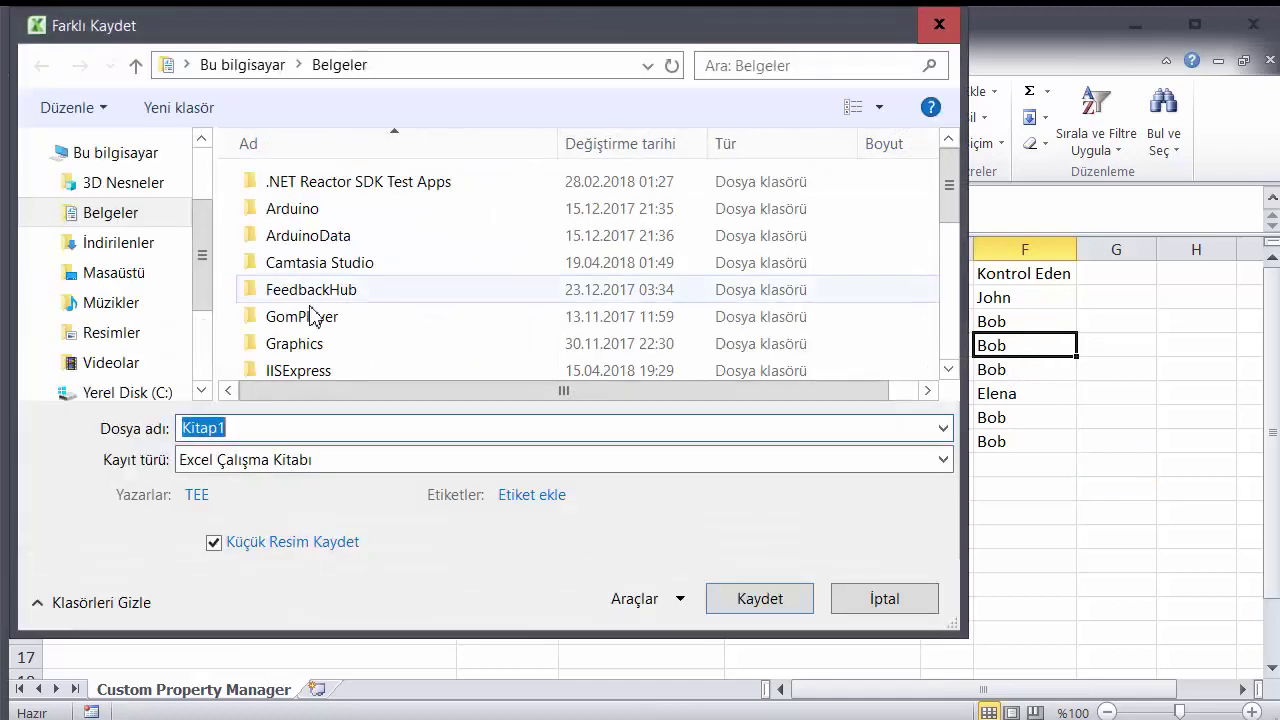
{"action": "left_click", "coordinate": [118, 274]}
{"action": "double_click", "coordinate": [245, 430]}
{"action": "type", "text": "cpm"}
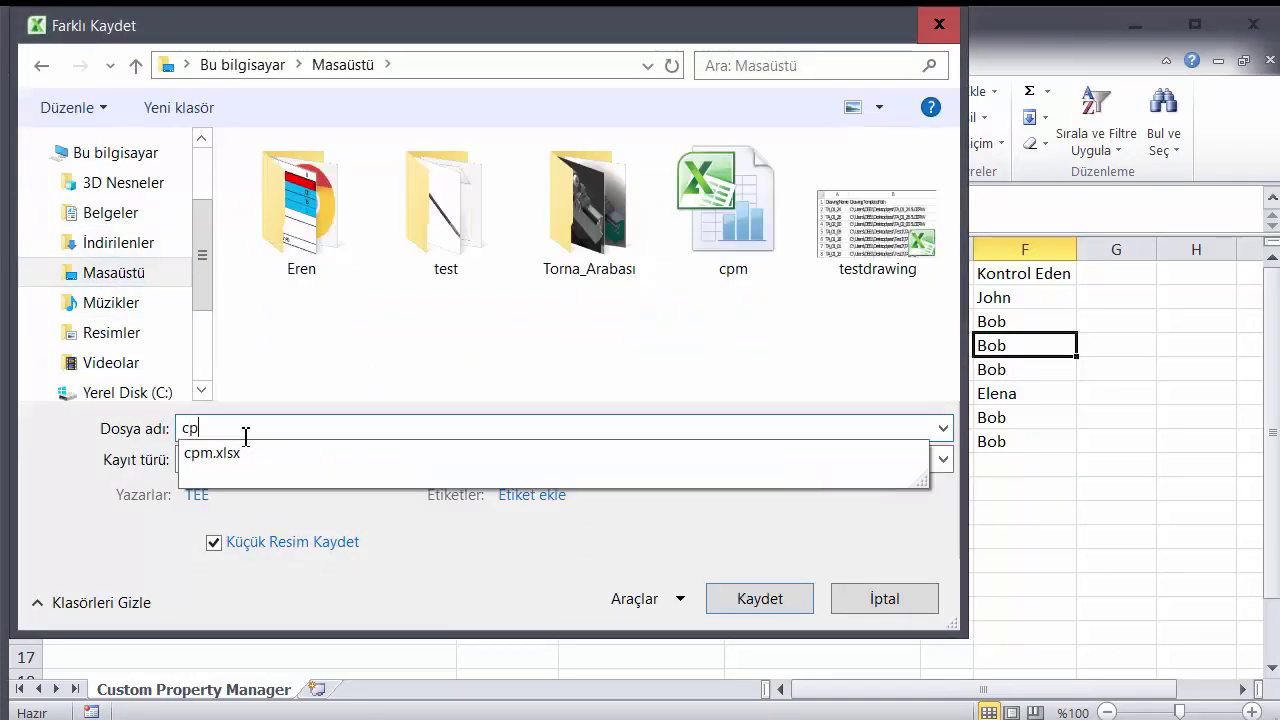
{"action": "left_click", "coordinate": [158, 286]}
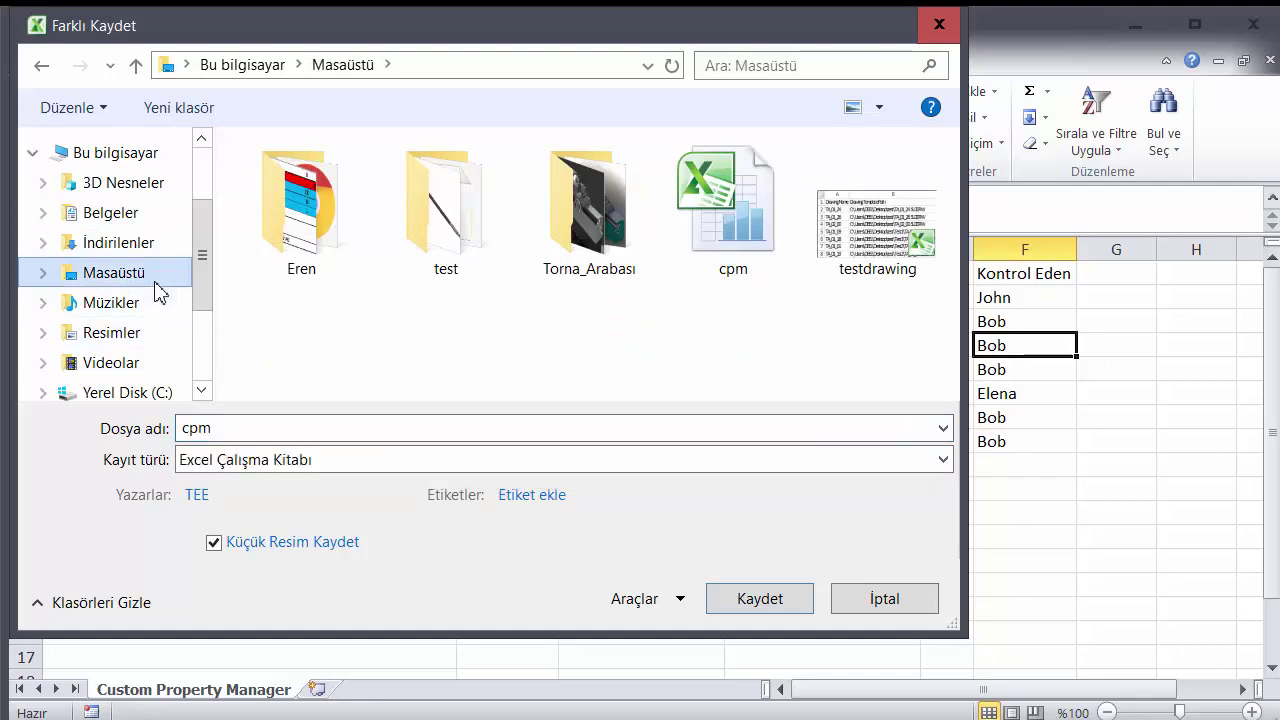
{"action": "left_click", "coordinate": [755, 606]}
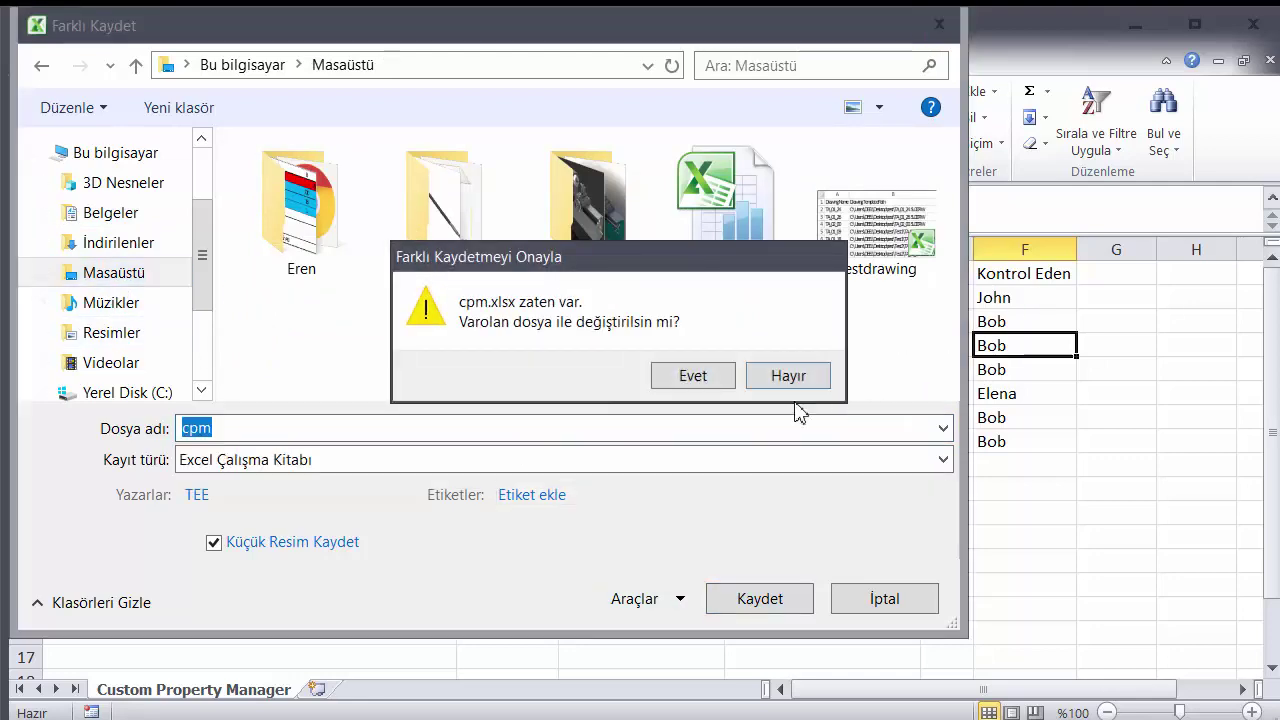
{"action": "left_click", "coordinate": [660, 382]}
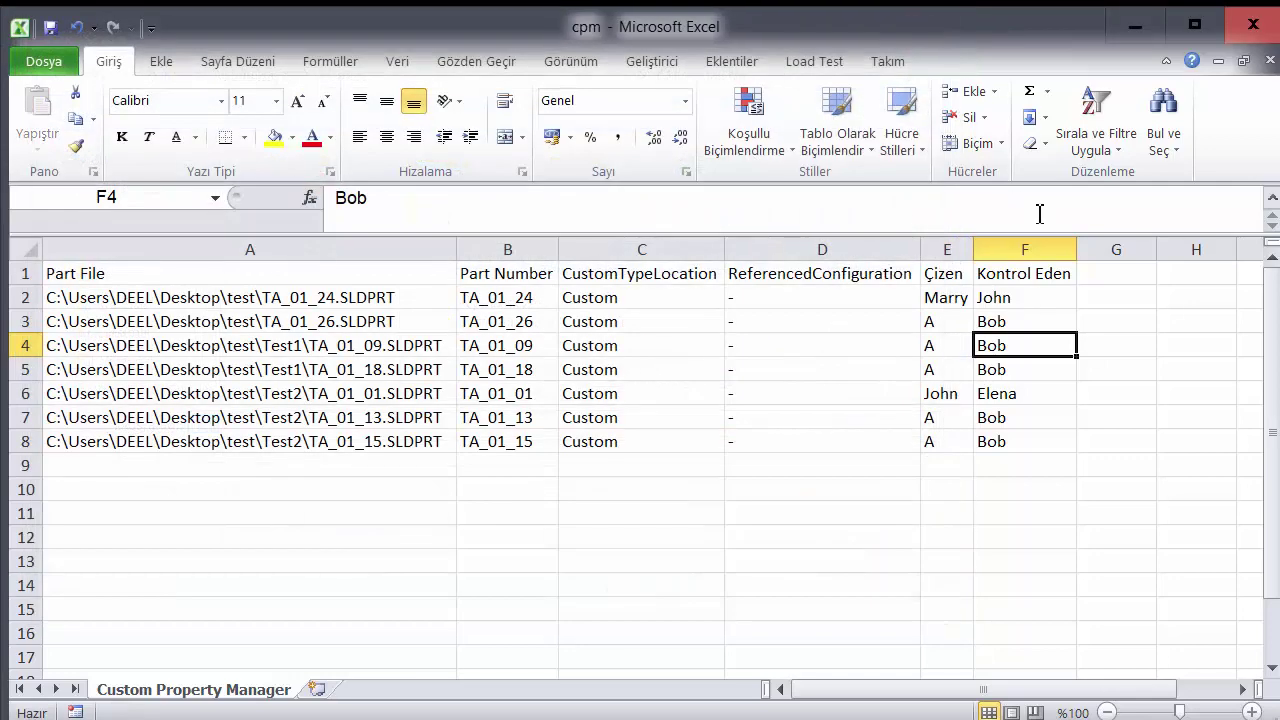
Step: Close the saved cpm workbook and exit Excel to return to Custom Property Manager
{"action": "left_click", "coordinate": [1252, 24]}
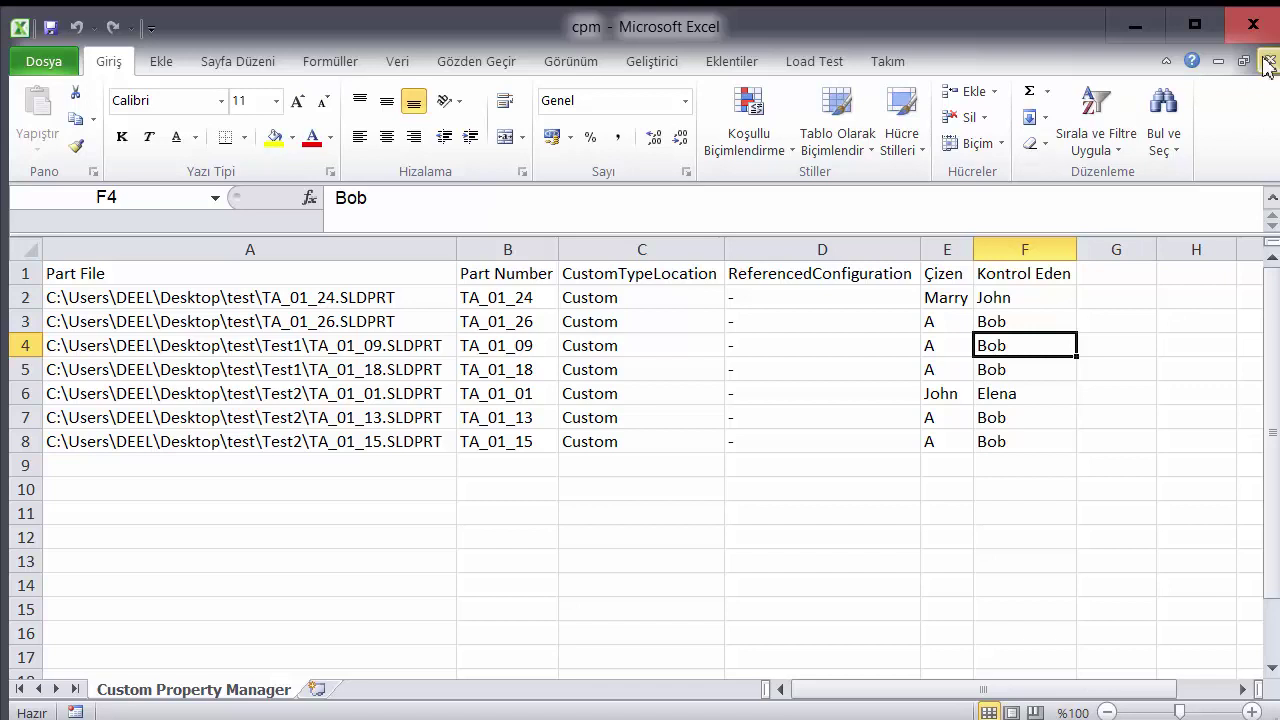
{"action": "left_click", "coordinate": [1101, 279]}
{"action": "left_click", "coordinate": [1171, 274]}
{"action": "left_click", "coordinate": [1131, 292]}
{"action": "left_click", "coordinate": [1128, 279]}
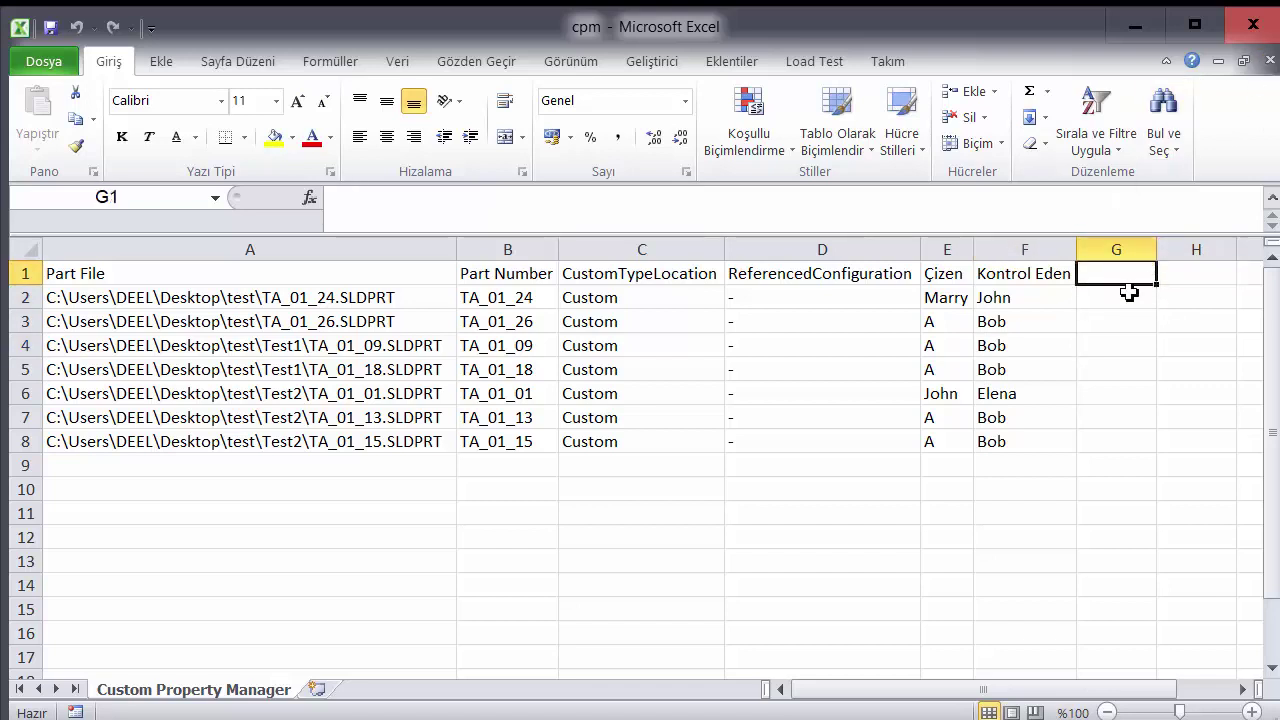
{"action": "left_click", "coordinate": [1254, 28]}
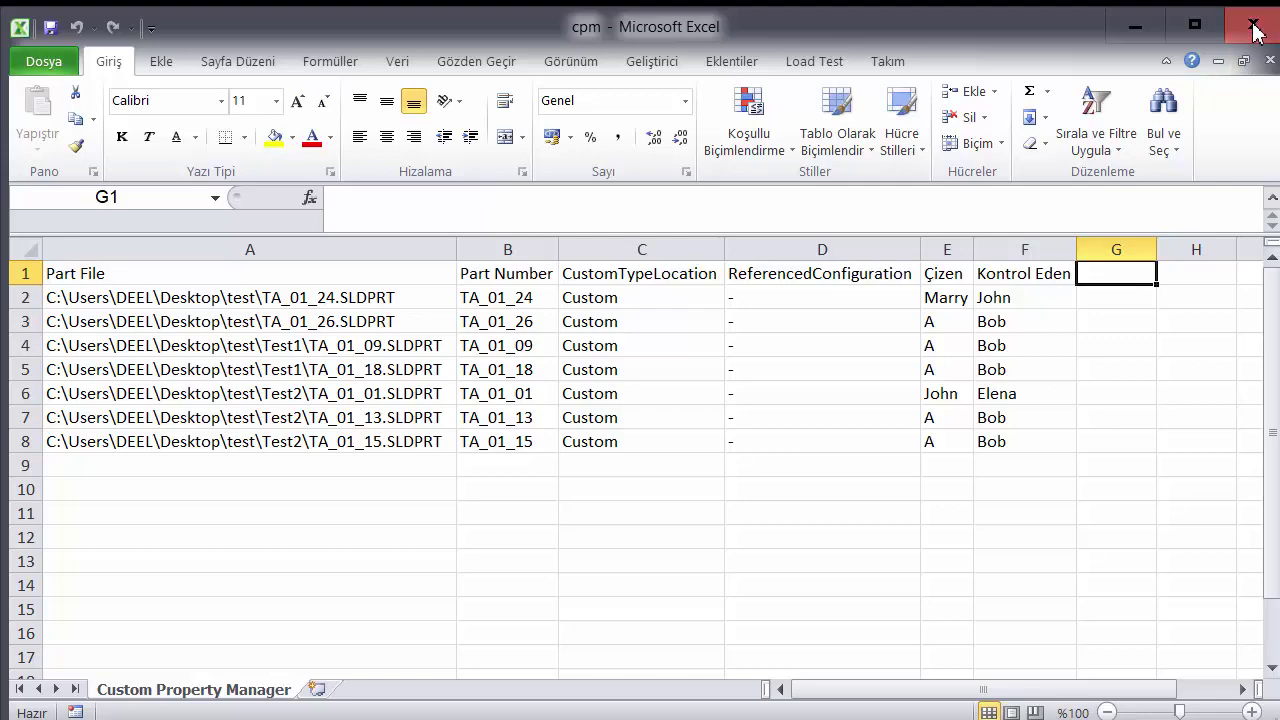
{"action": "left_click", "coordinate": [1256, 28]}
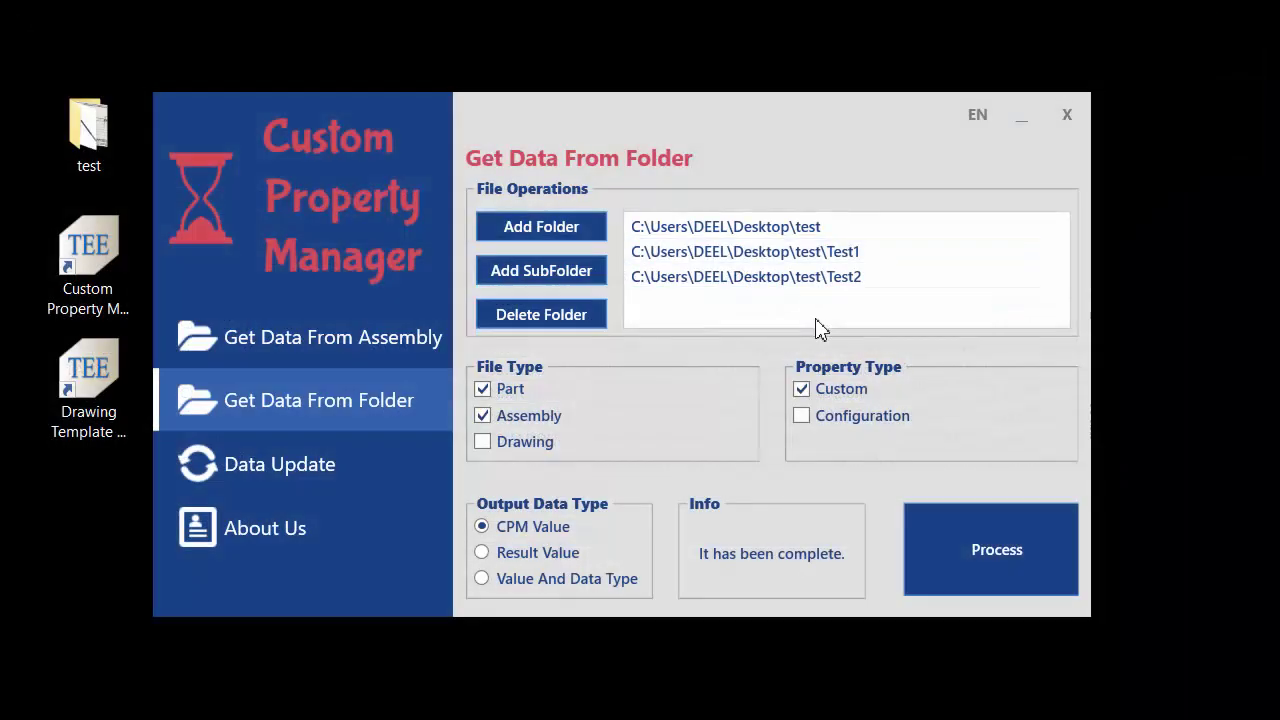
Step: Run a data update with the Update option from the Custom Property Manager sheet of cpm.xlsx, and close the program
{"action": "left_click", "coordinate": [372, 464]}
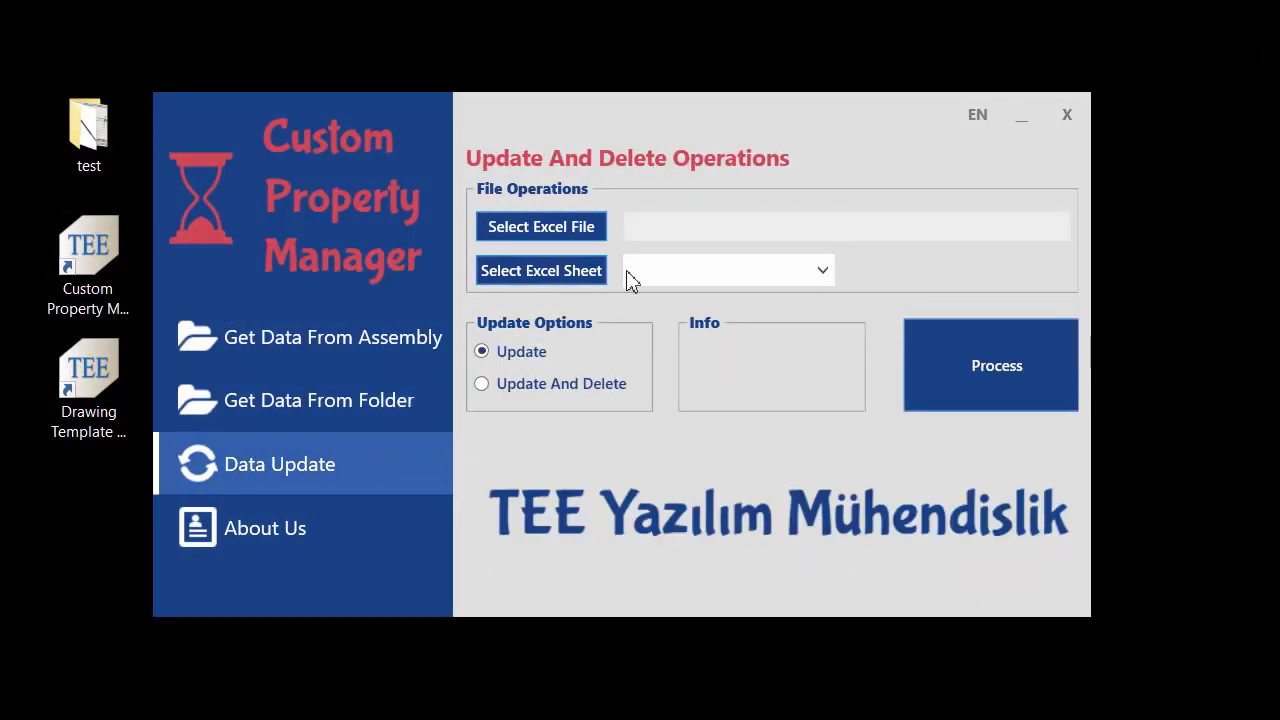
{"action": "left_click", "coordinate": [575, 229]}
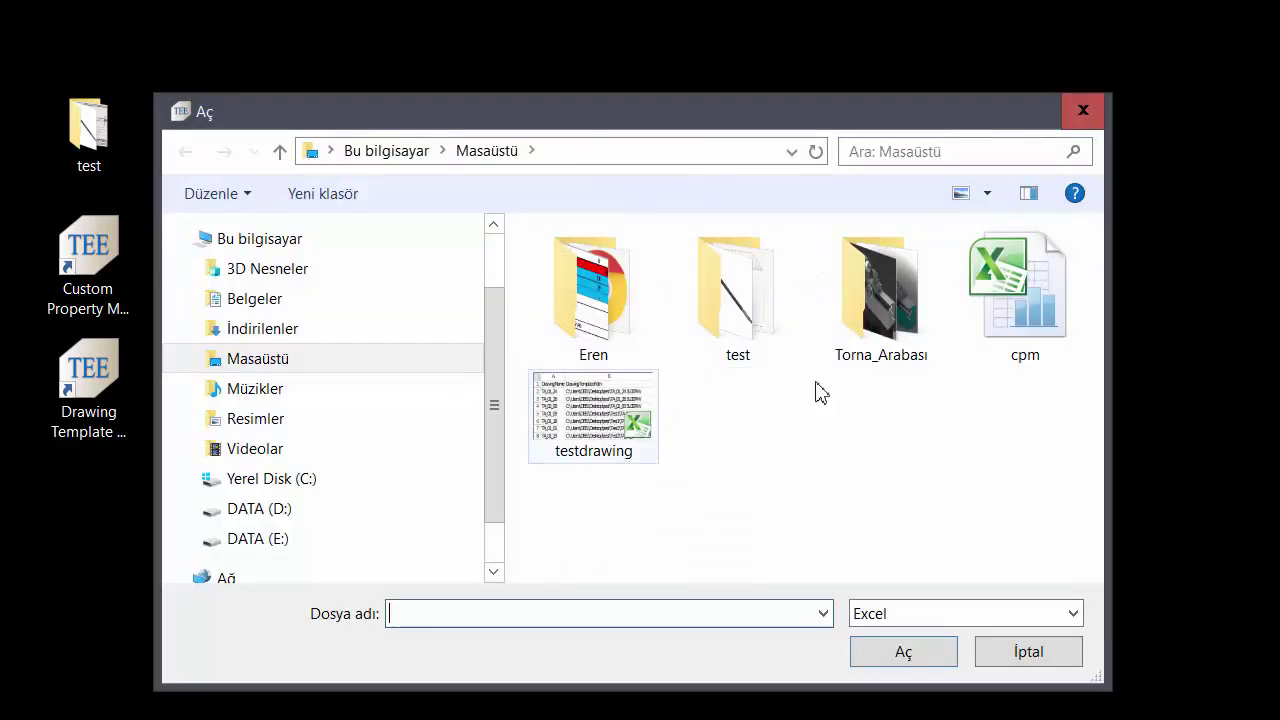
{"action": "double_click", "coordinate": [1020, 331]}
{"action": "left_click", "coordinate": [566, 280]}
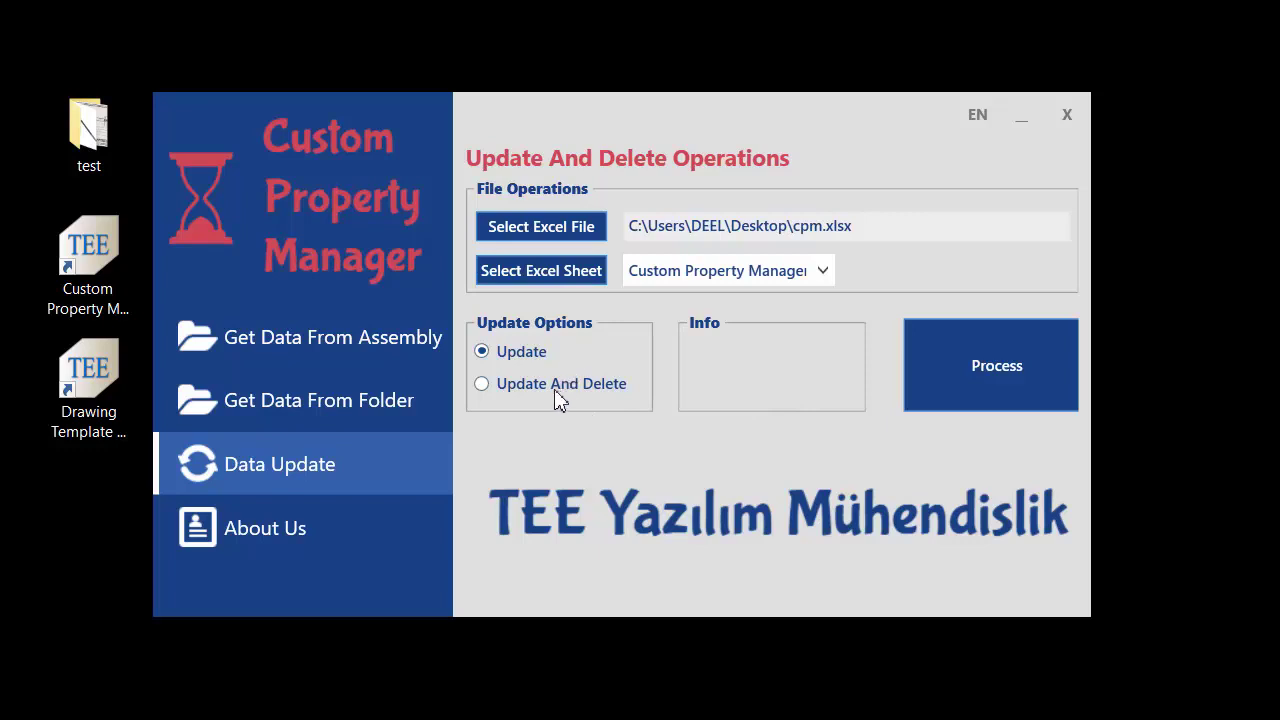
{"action": "left_click", "coordinate": [994, 355]}
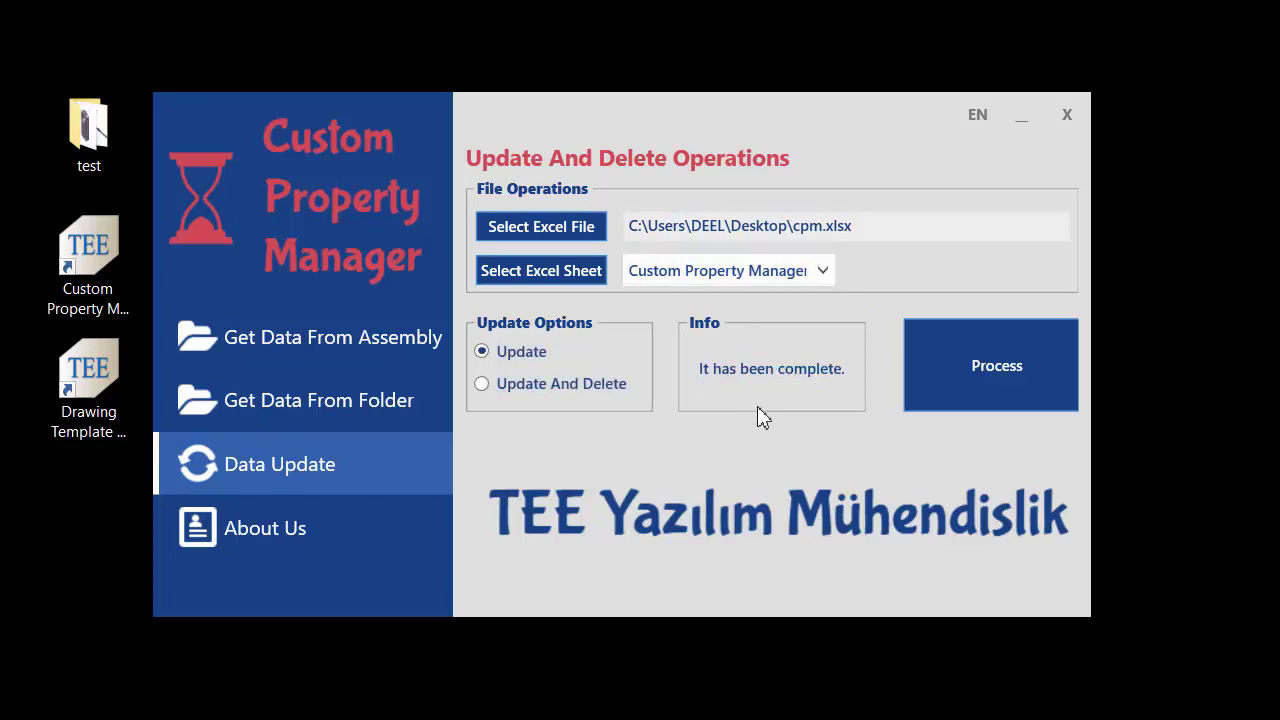
{"action": "left_click", "coordinate": [1066, 115]}
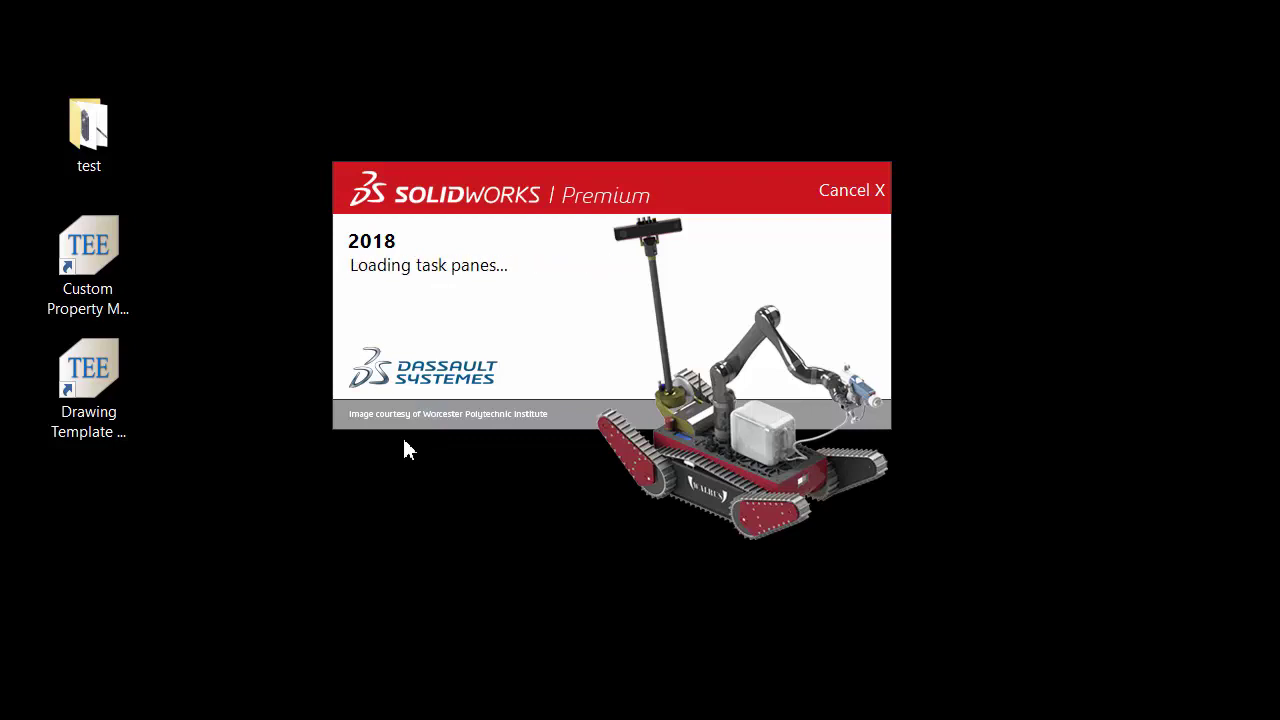
Step: Open the TA_01_09 PDF from the test\Test1 folder, examine the Çizen and Kontrol rows of its title block, and close it
{"action": "double_click", "coordinate": [113, 148]}
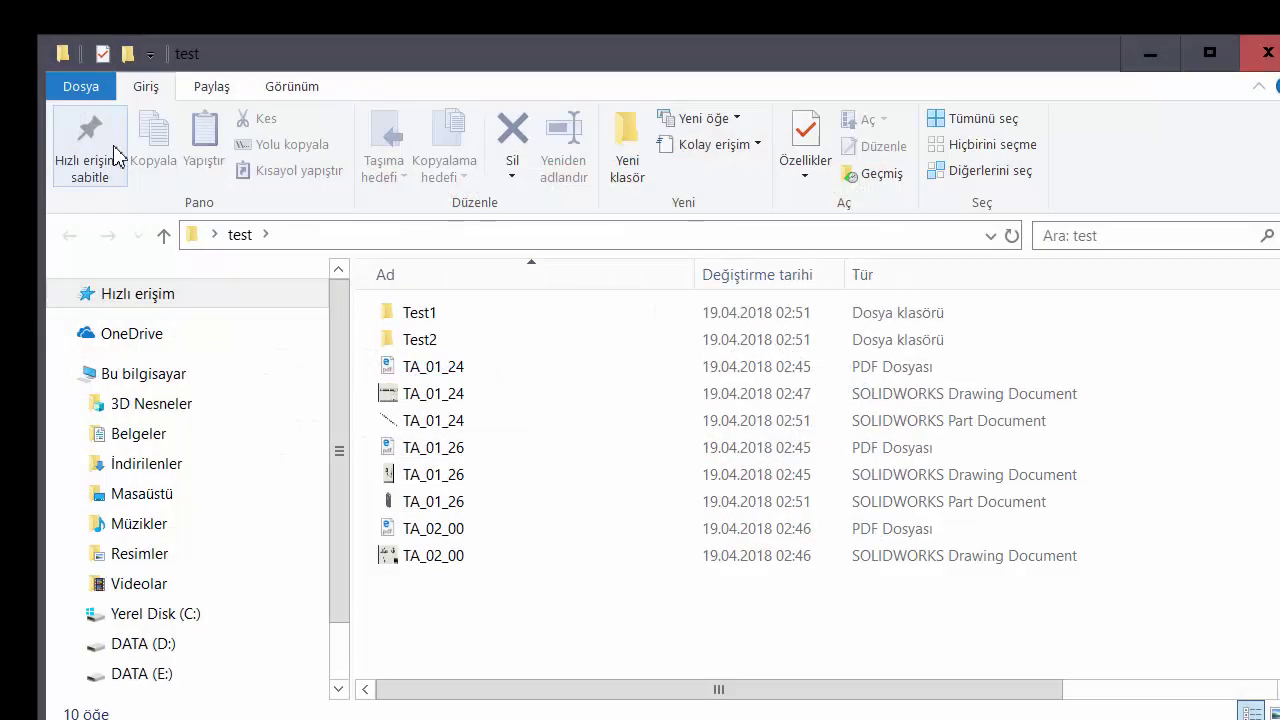
{"action": "double_click", "coordinate": [452, 316]}
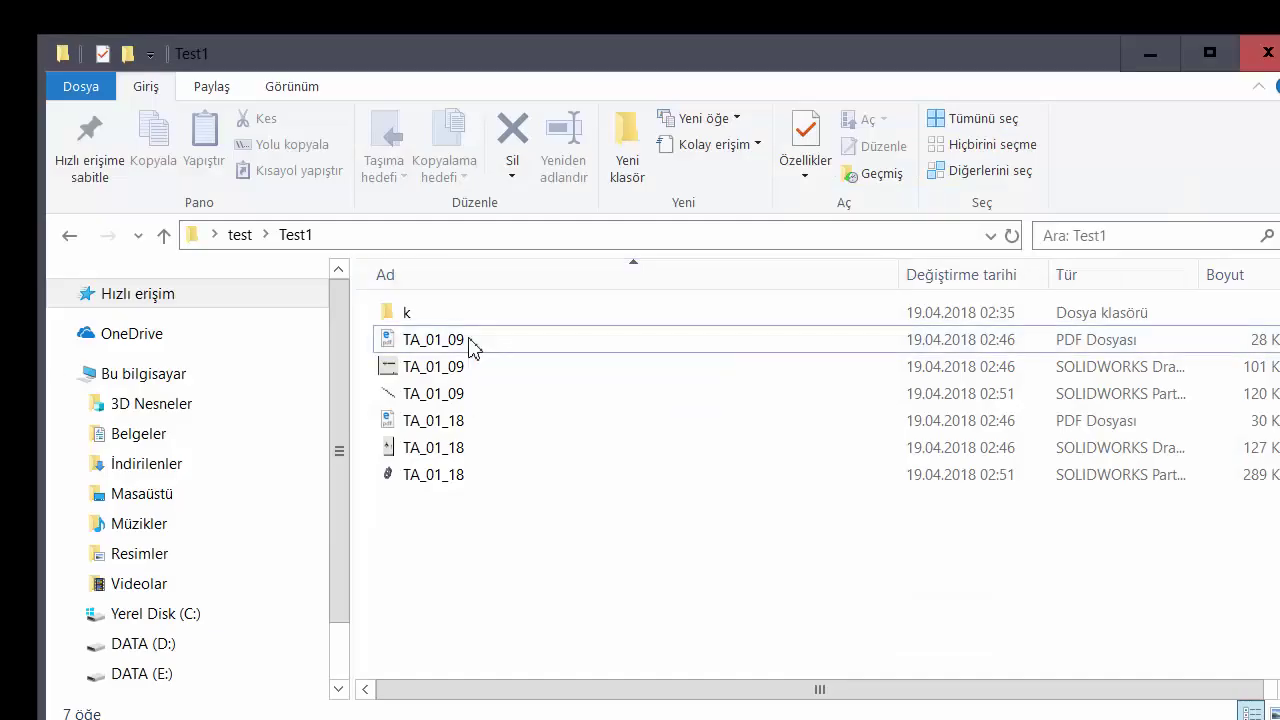
{"action": "double_click", "coordinate": [471, 342]}
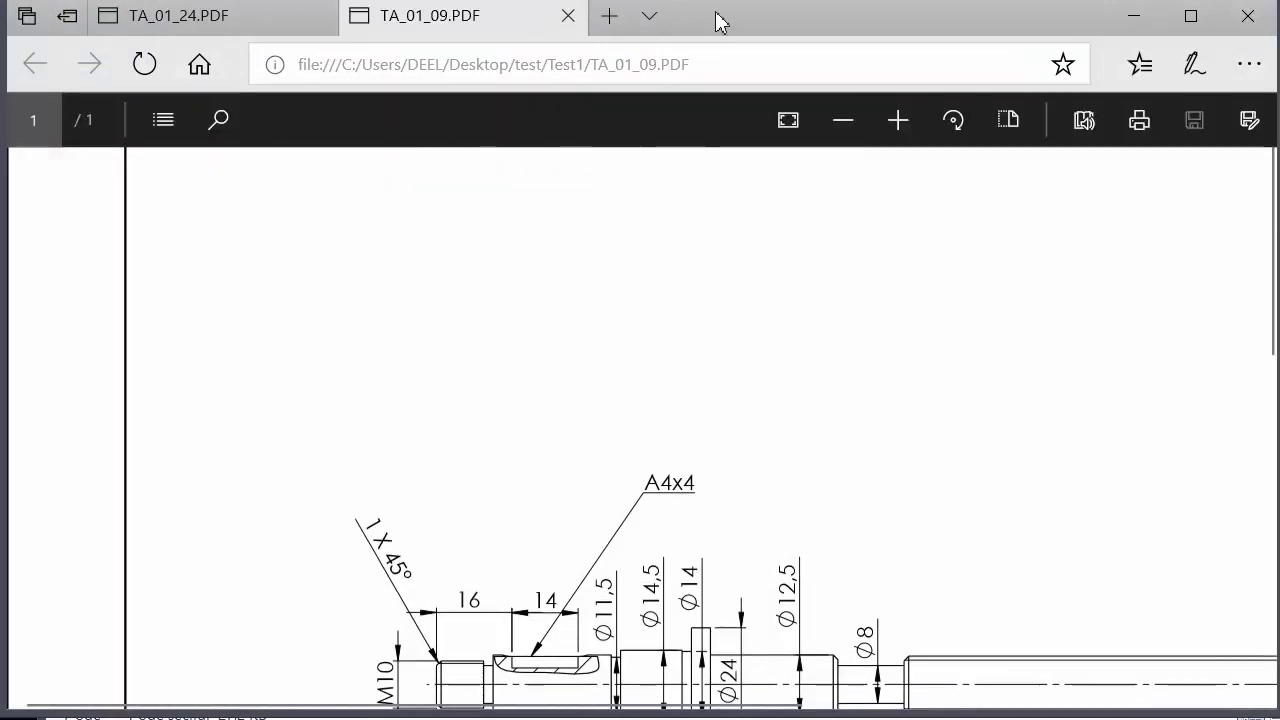
{"action": "scroll", "coordinate": [752, 358], "scroll_direction": "down", "scroll_amount": 4}
{"action": "scroll", "coordinate": [763, 405], "scroll_direction": "down", "scroll_amount": 3}
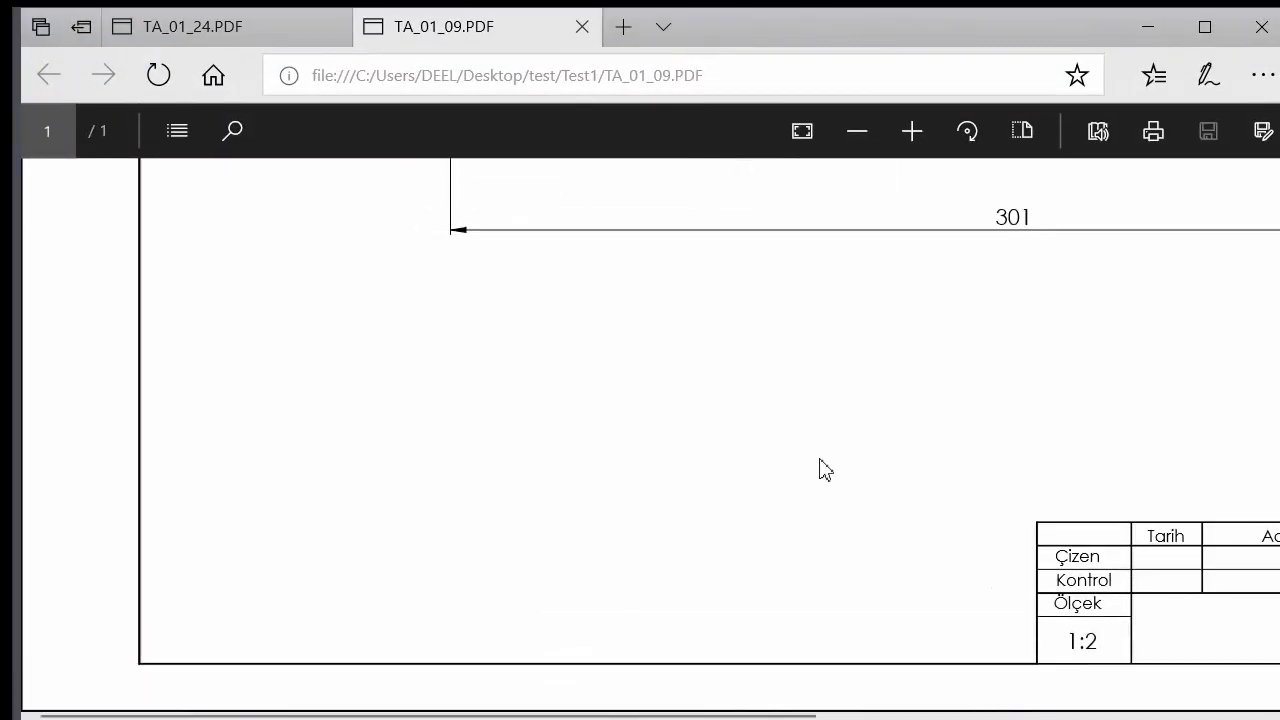
{"action": "left_click_drag", "start_coordinate": [808, 710], "coordinate": [988, 713]}
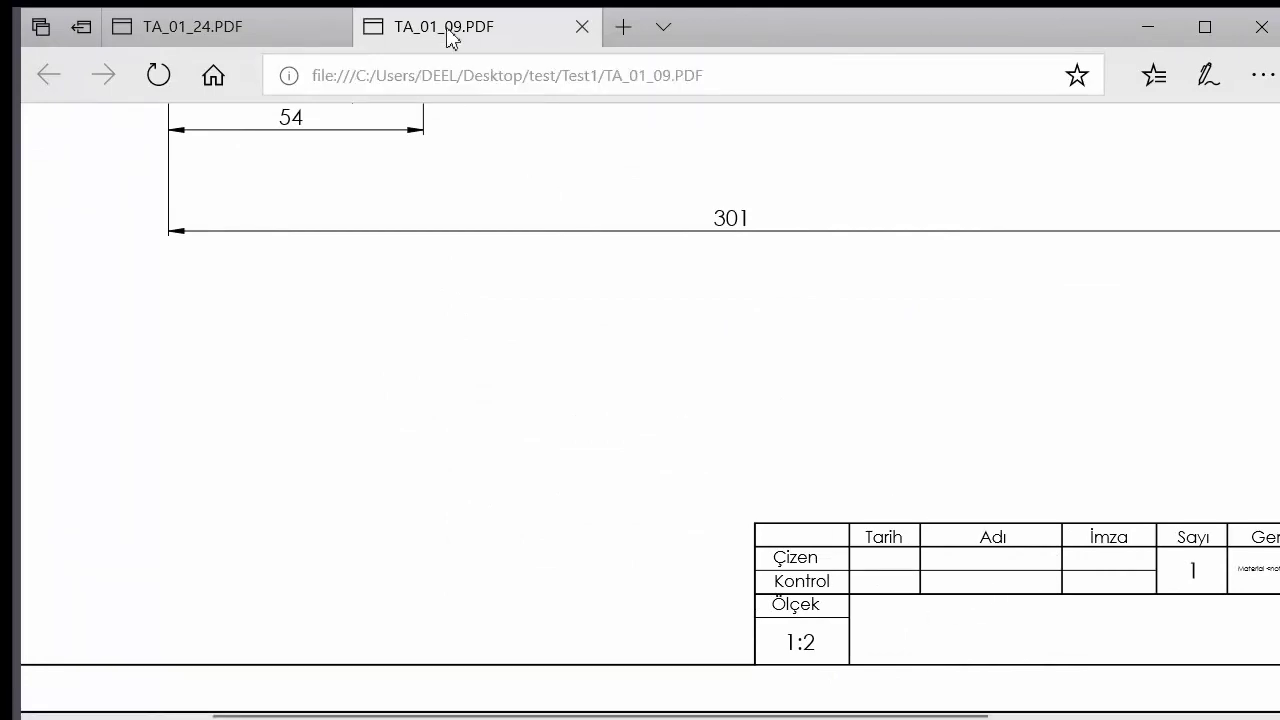
{"action": "left_click", "coordinate": [1262, 28]}
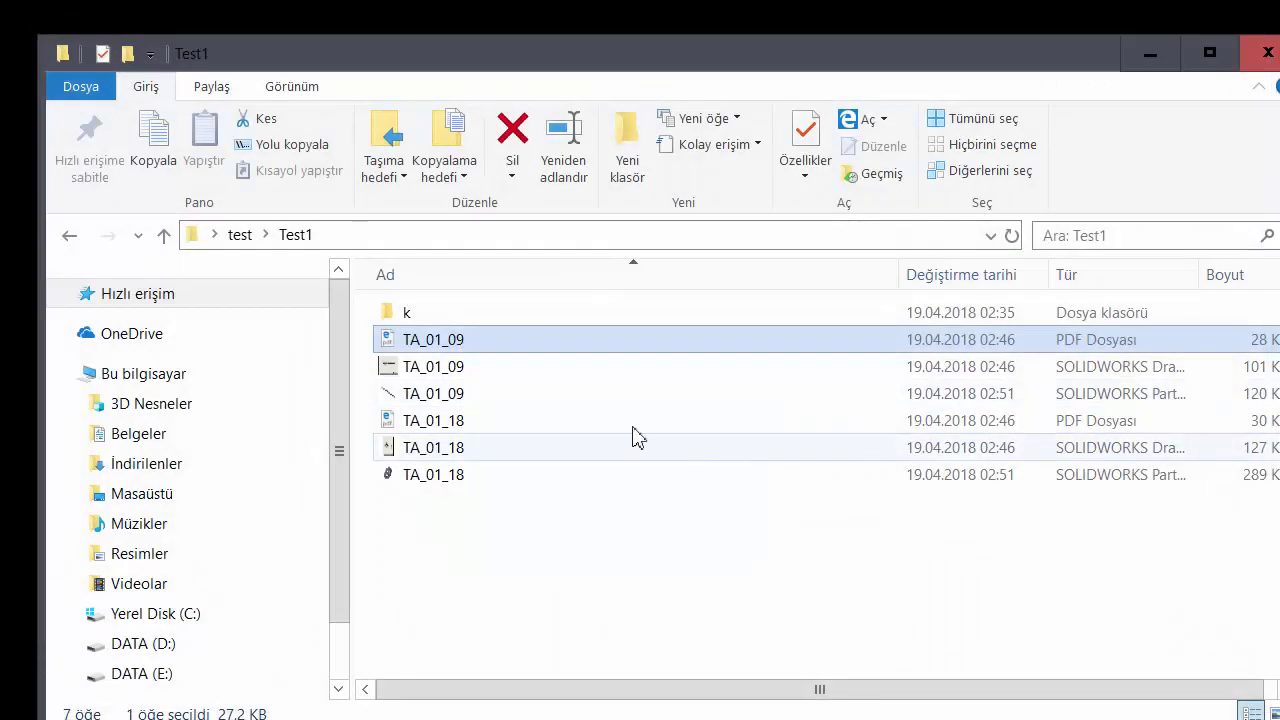
Step: Open the TA_01_09 drawing in SOLIDWORKS, check the Çizen and Kontrol names in its title block, and return to the desktop
{"action": "double_click", "coordinate": [515, 372]}
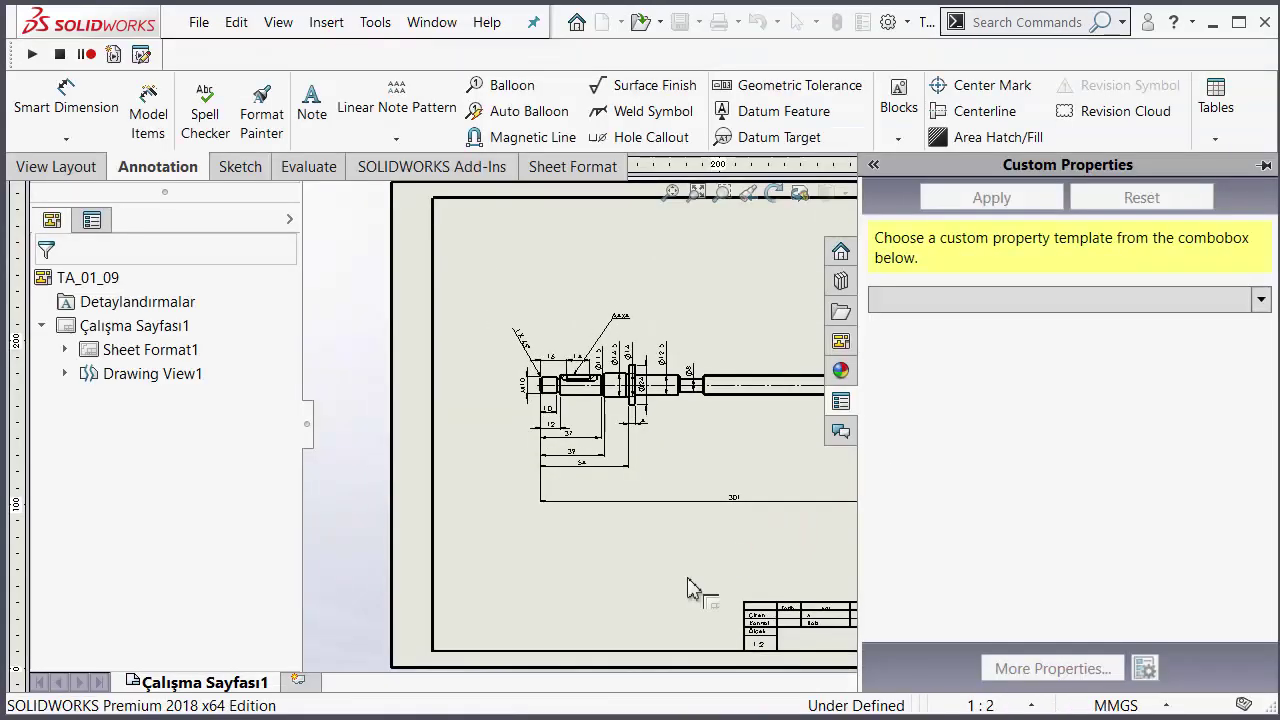
{"action": "scroll", "coordinate": [815, 587], "scroll_direction": "down", "scroll_amount": 3}
{"action": "scroll", "coordinate": [815, 587], "scroll_direction": "down", "scroll_amount": 4}
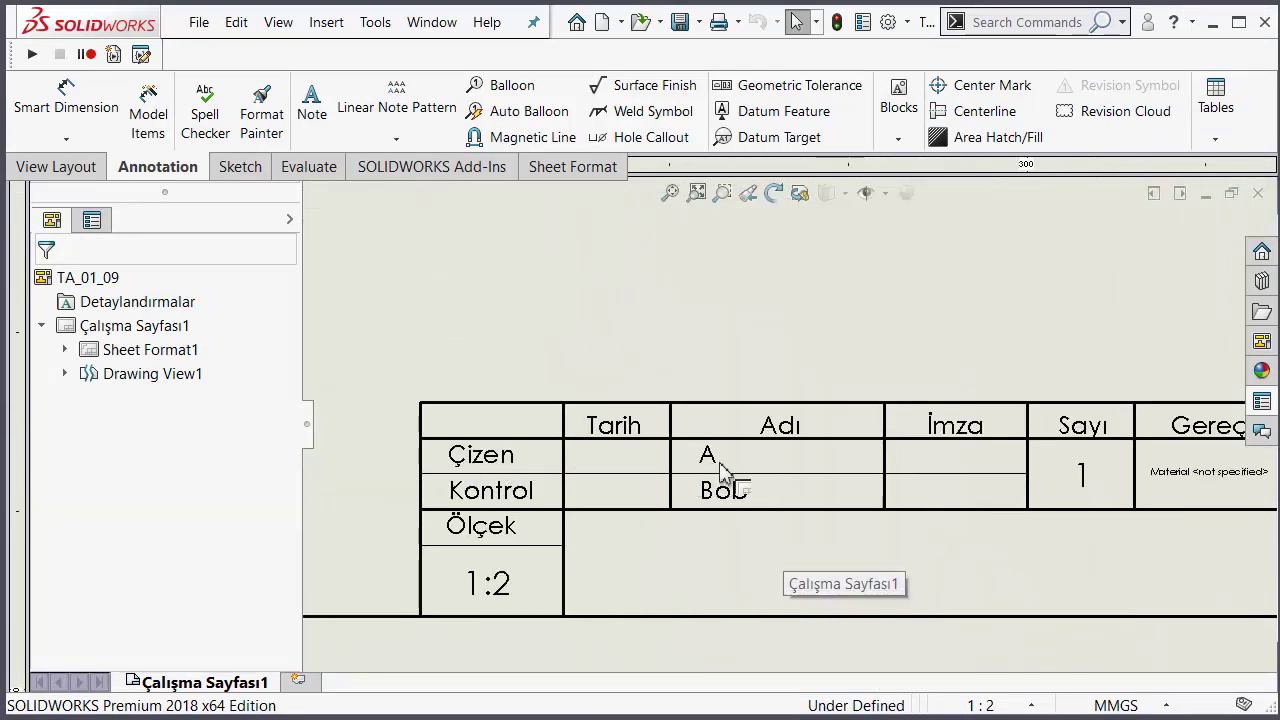
{"action": "scroll", "coordinate": [875, 540], "scroll_direction": "up", "scroll_amount": 3}
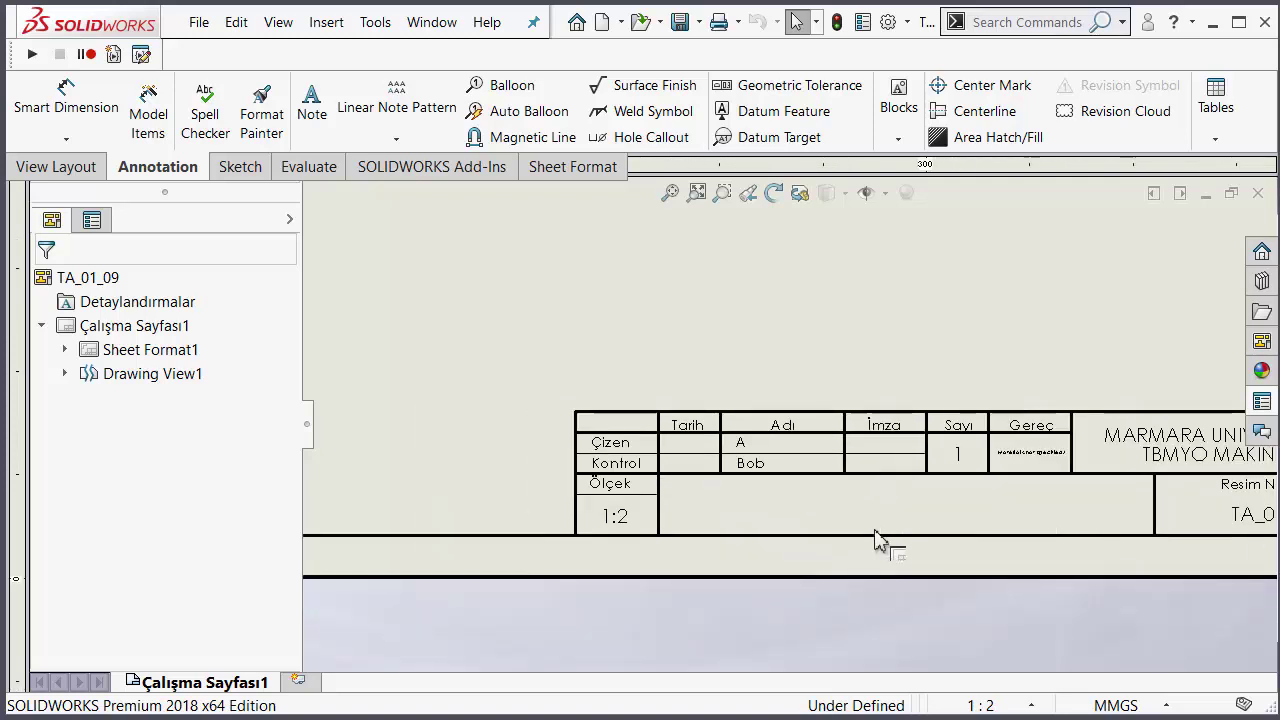
{"action": "left_click", "coordinate": [1264, 28]}
{"action": "left_click", "coordinate": [640, 364]}
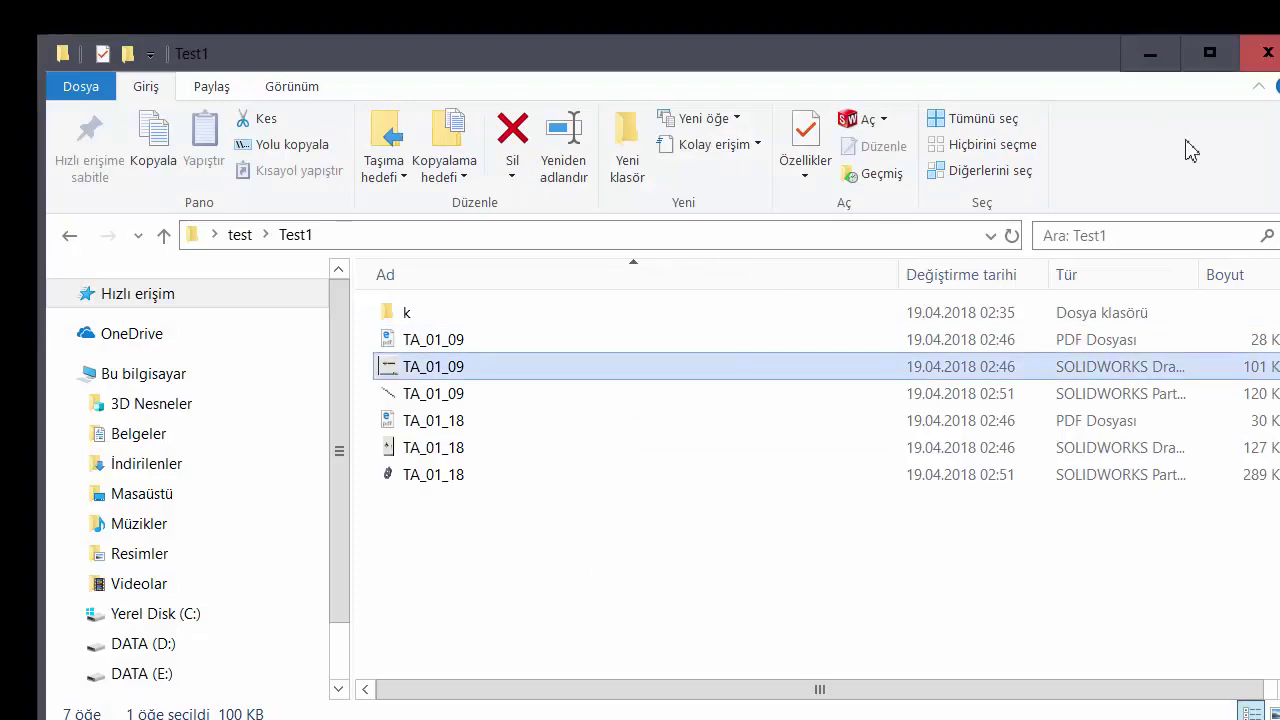
{"action": "left_click", "coordinate": [1148, 52]}
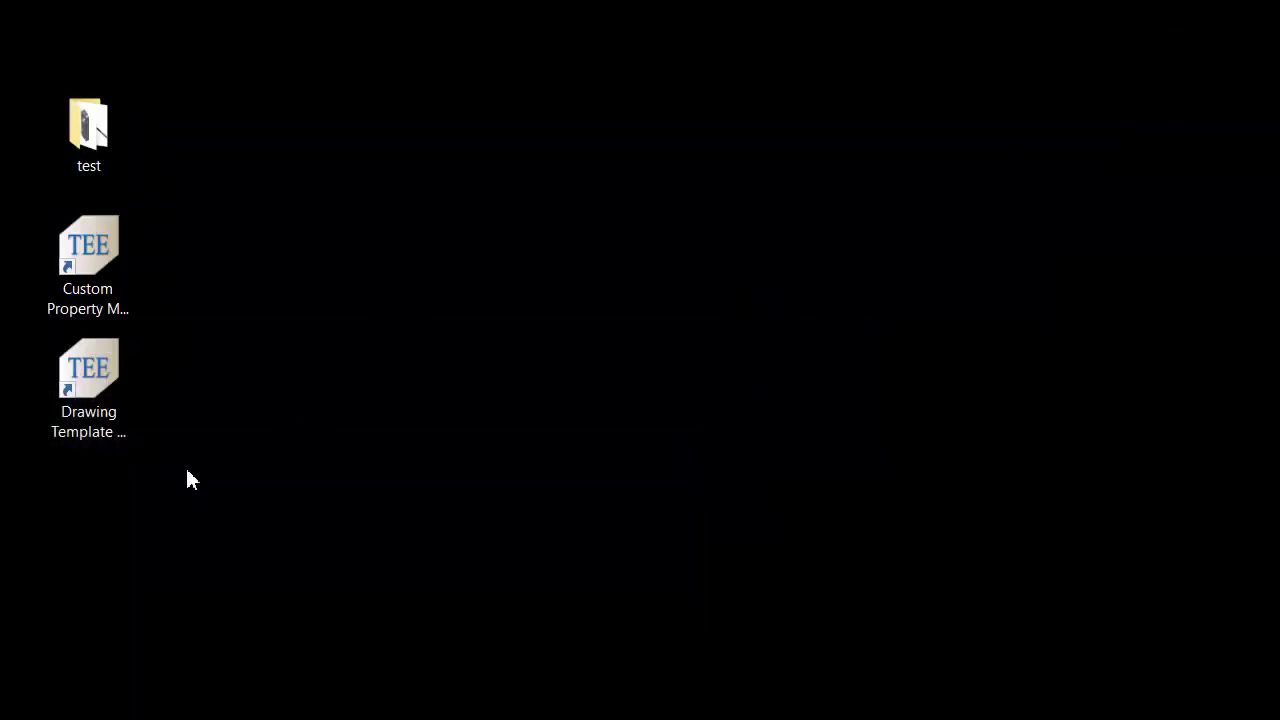
{"action": "left_click", "coordinate": [109, 383]}
{"action": "left_click", "coordinate": [437, 468]}
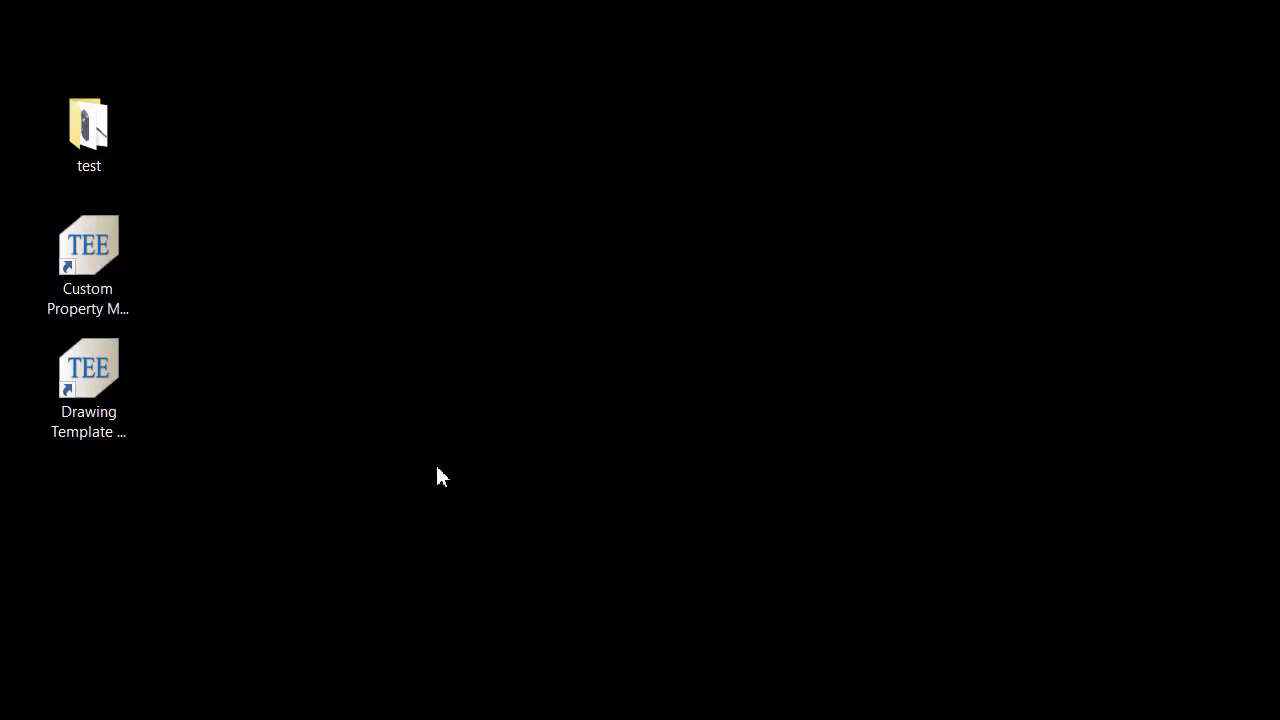